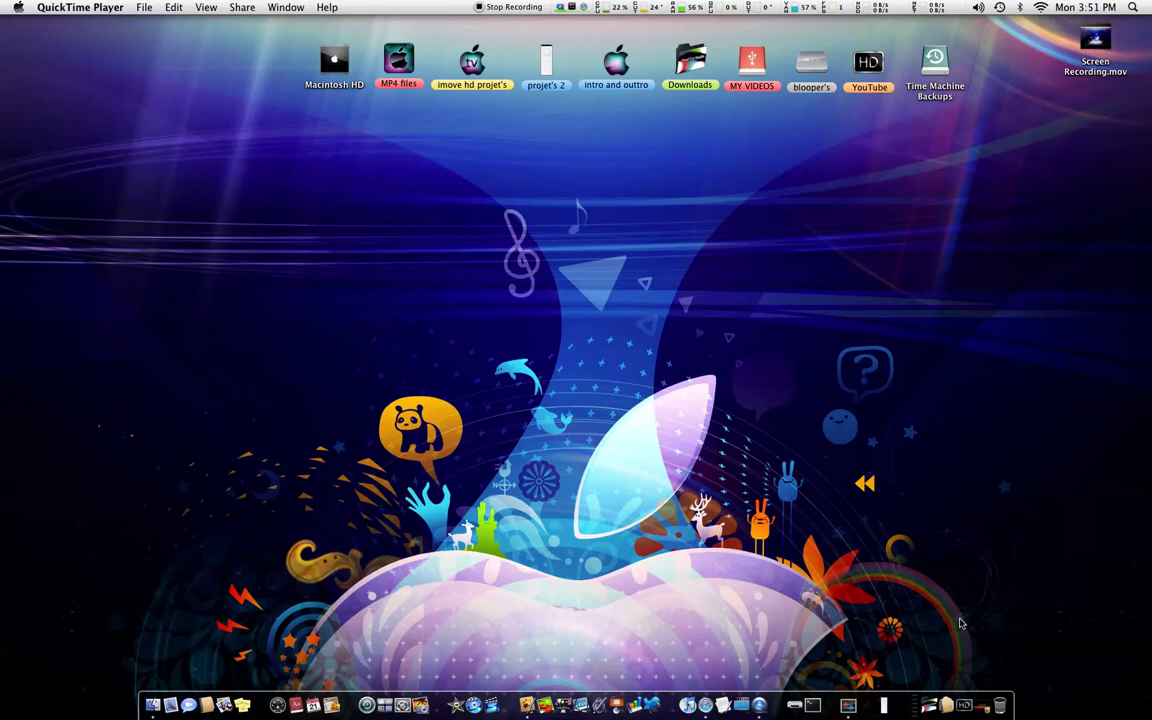
Step: Restore the minimized TYLER wallpaper image window from the Dock
click(980, 690)
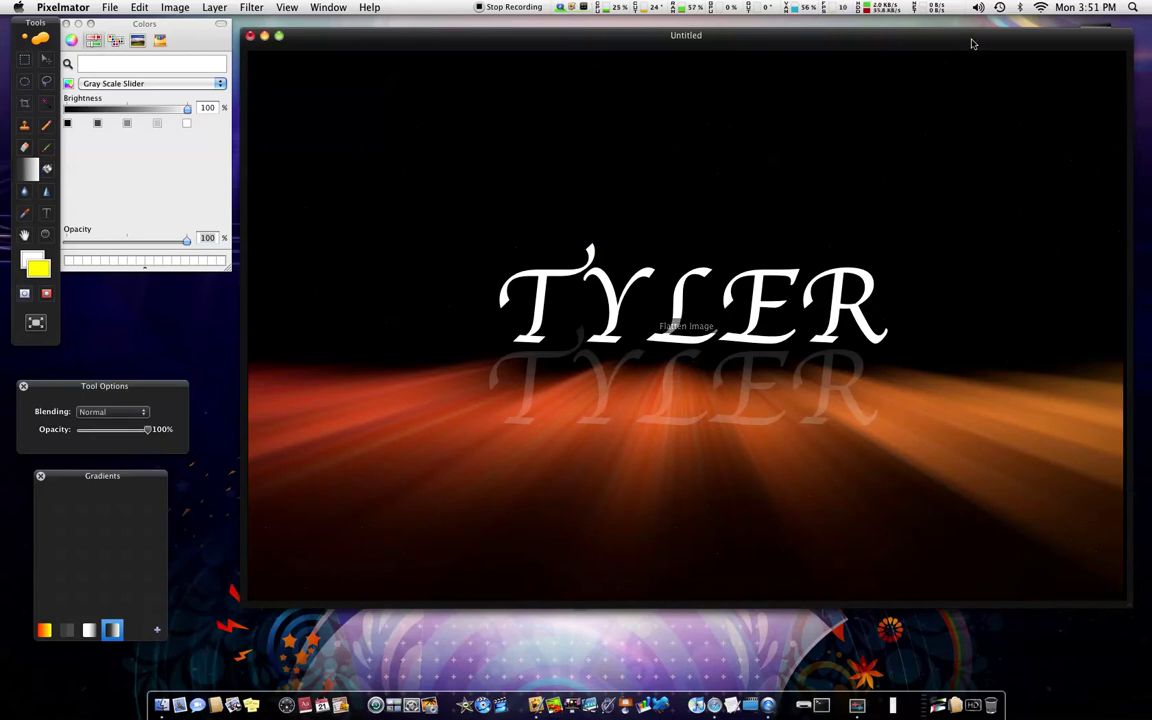
Step: Drag the image onto the desktop to save it as Untitled Layer 3.tiff
drag(972, 41, 892, 50)
drag(604, 292, 1000, 100)
drag(887, 50, 983, 54)
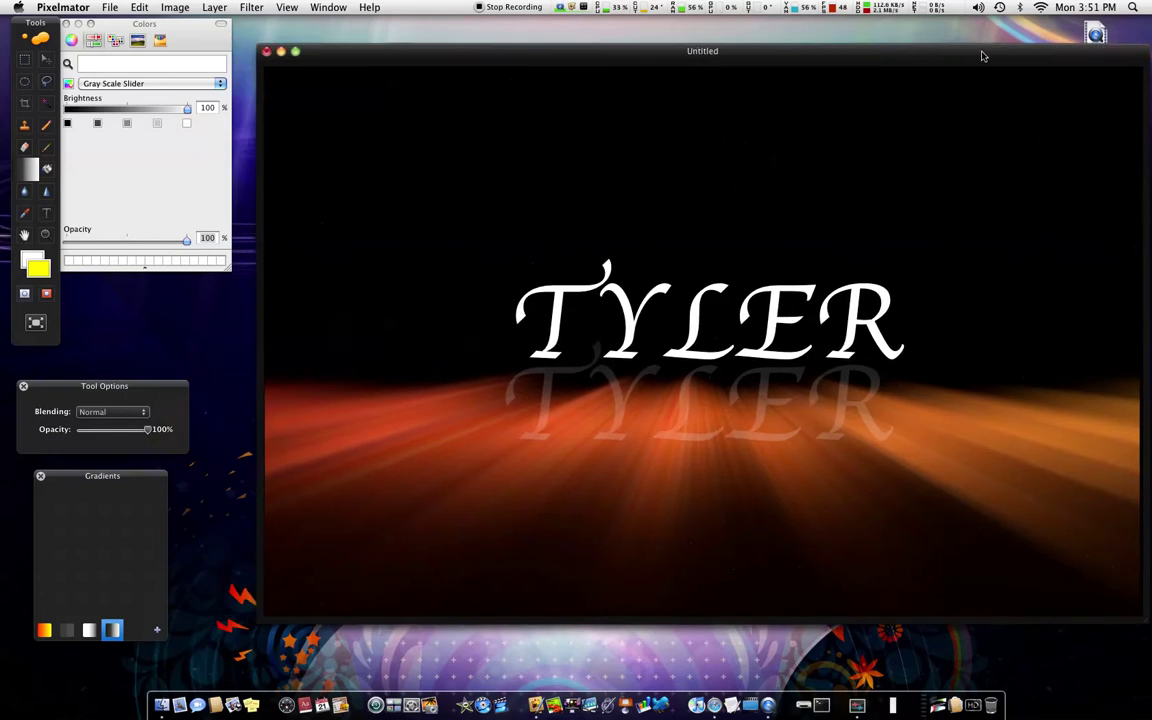
Step: Close the TYLER document without saving and return to the desktop
click(265, 51)
click(660, 130)
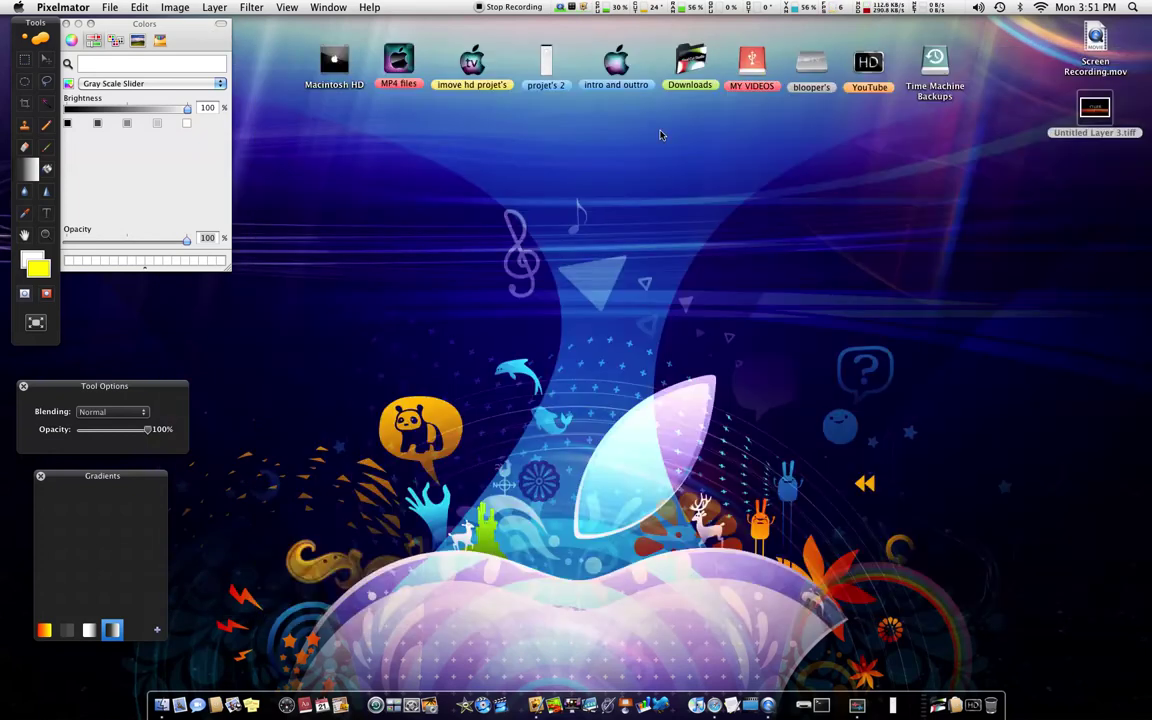
click(631, 177)
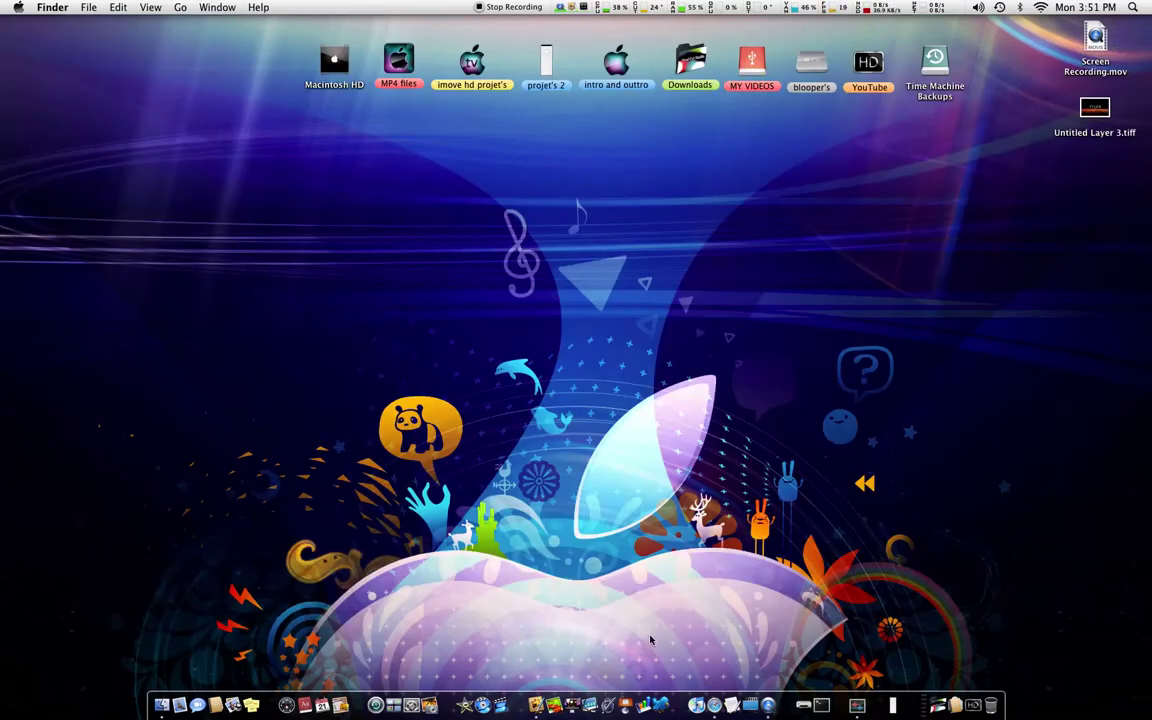
Step: Create a new blank 1280 × 800 pixel image at 500 pixels/inch
click(525, 688)
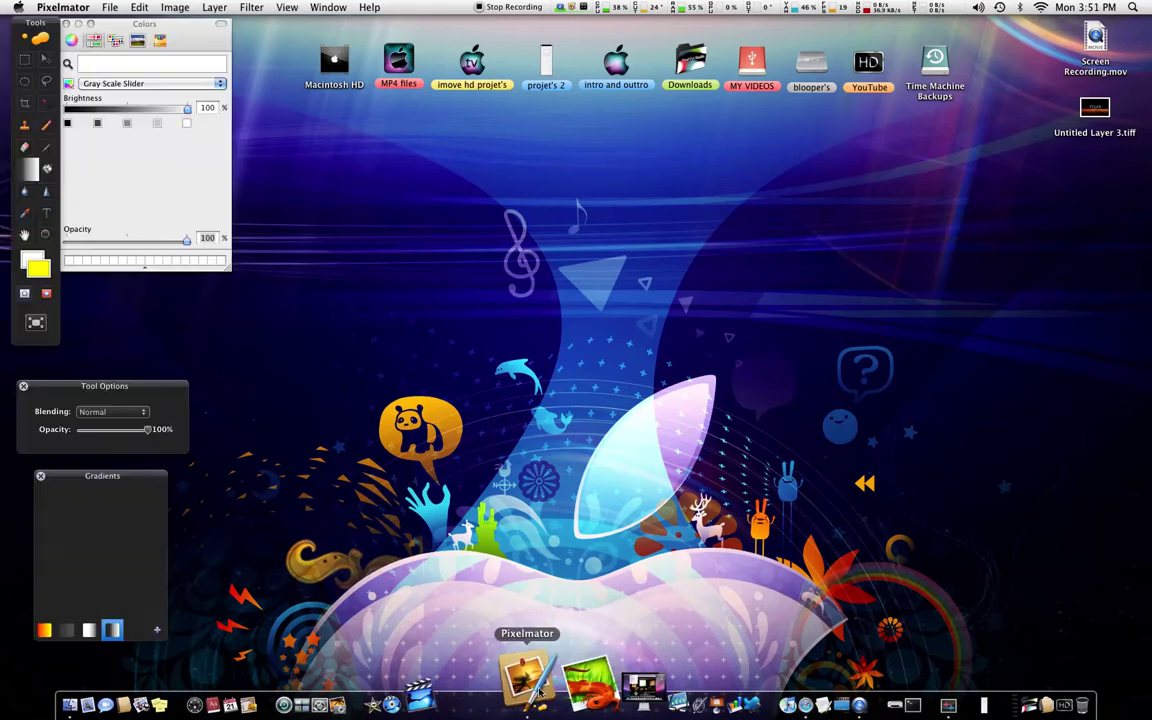
click(110, 8)
click(124, 23)
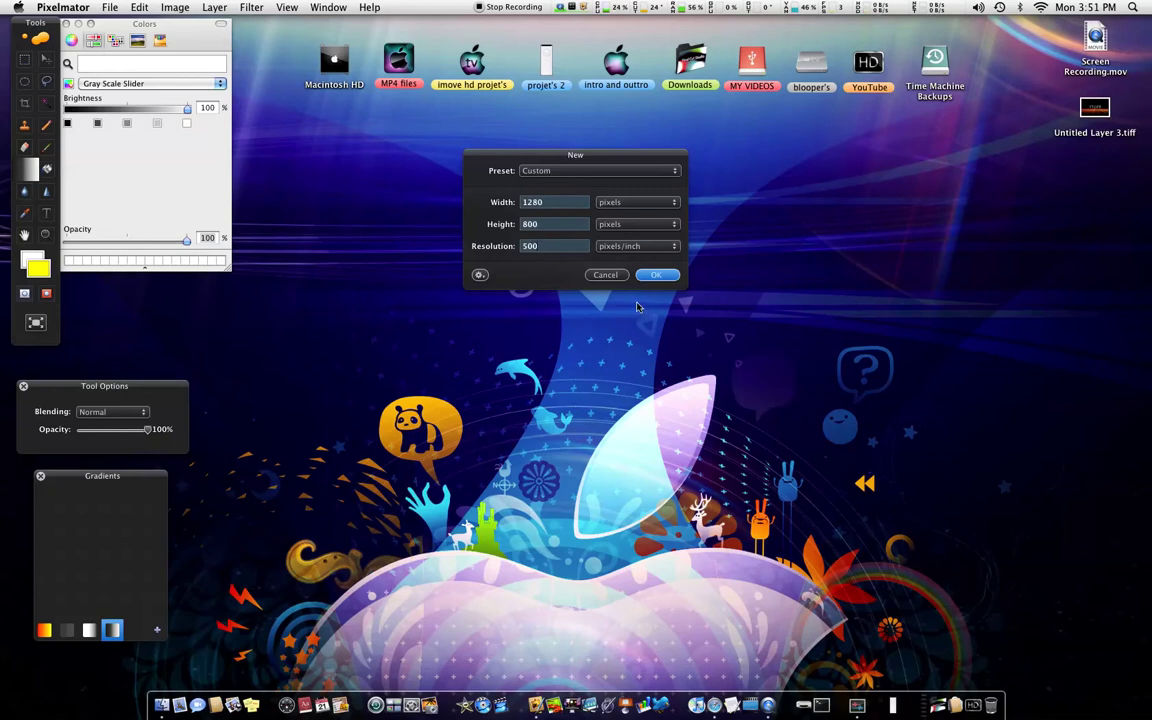
click(673, 278)
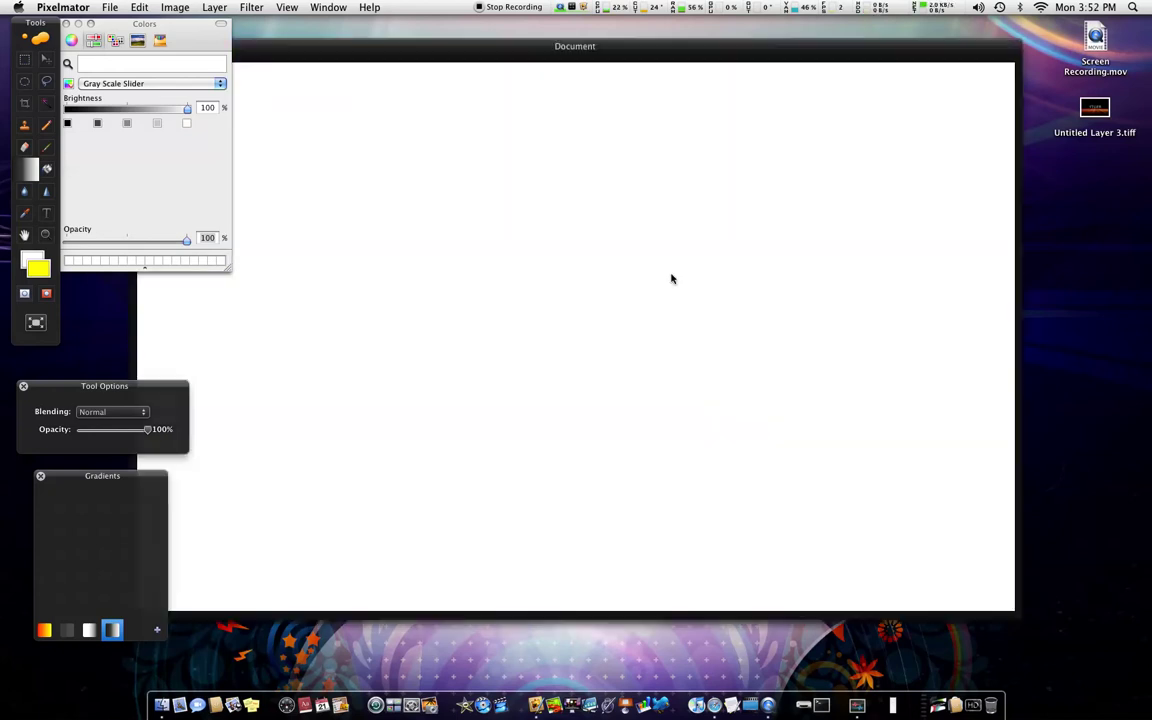
Step: Fill the new canvas solid black using the Paint Bucket with brightness 0
drag(548, 51, 664, 50)
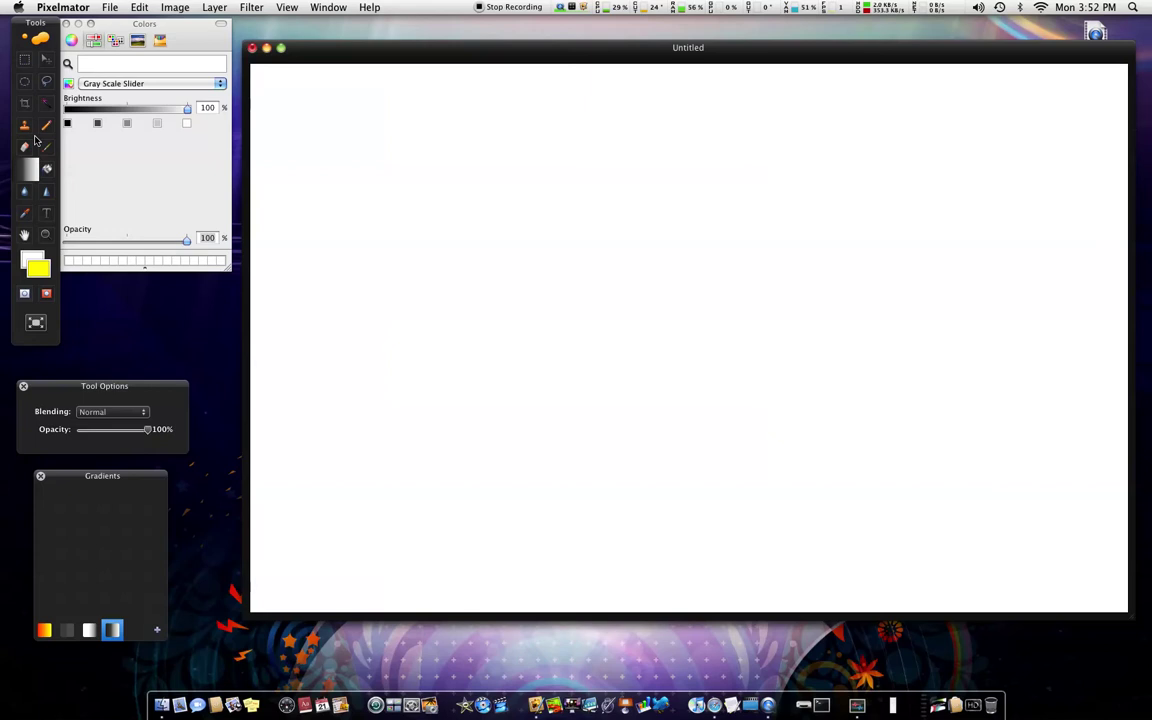
click(48, 167)
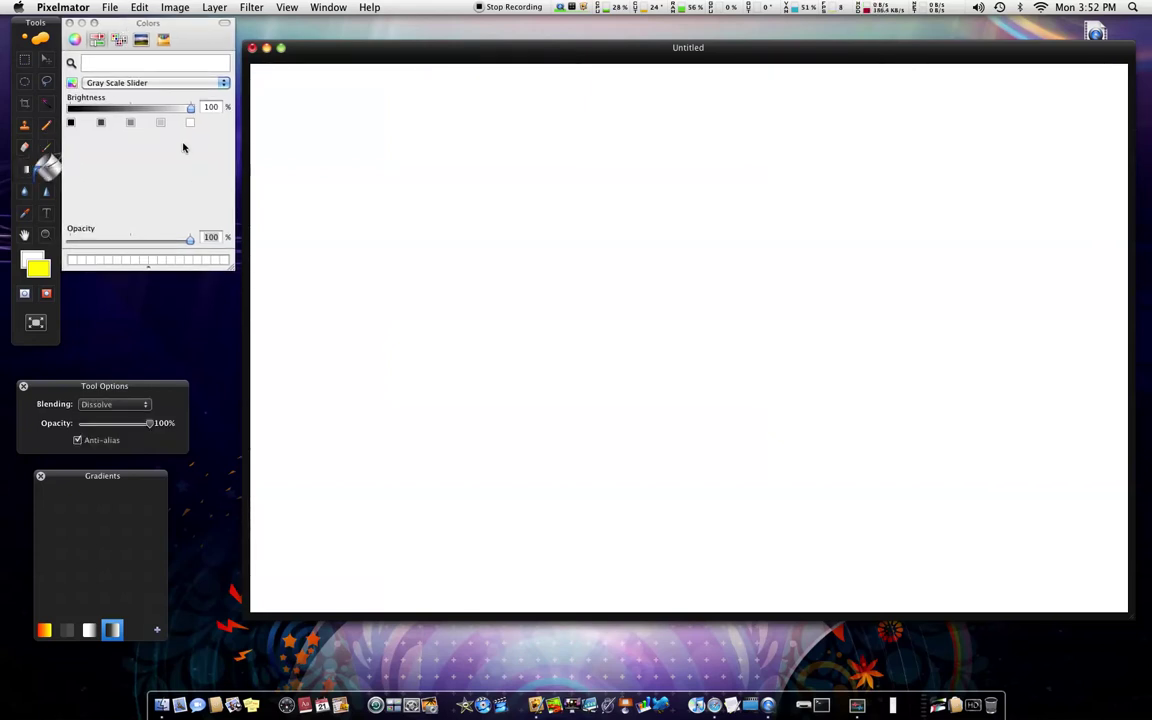
drag(189, 108, 70, 108)
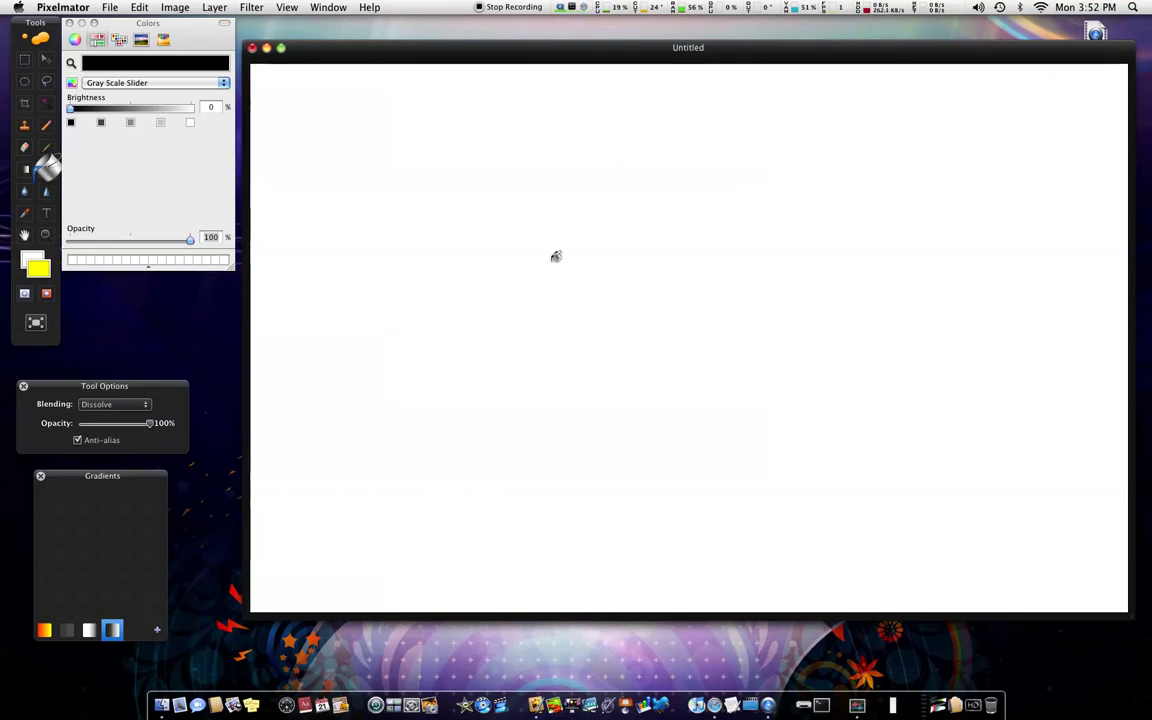
click(556, 257)
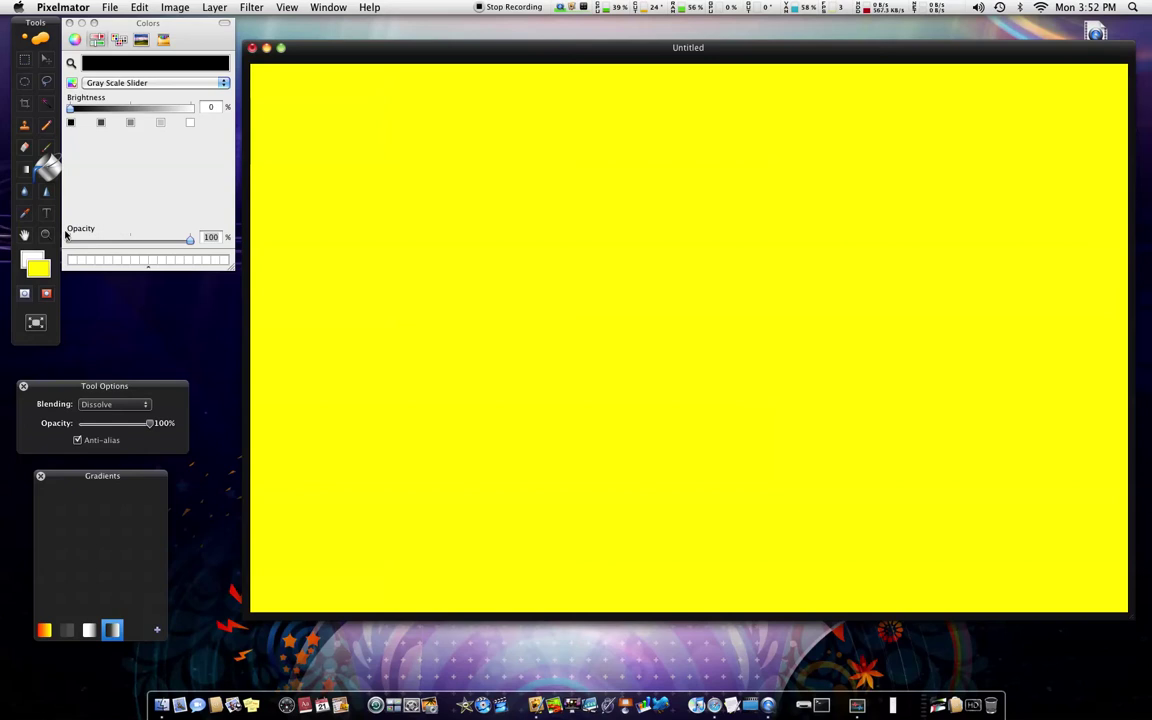
click(70, 122)
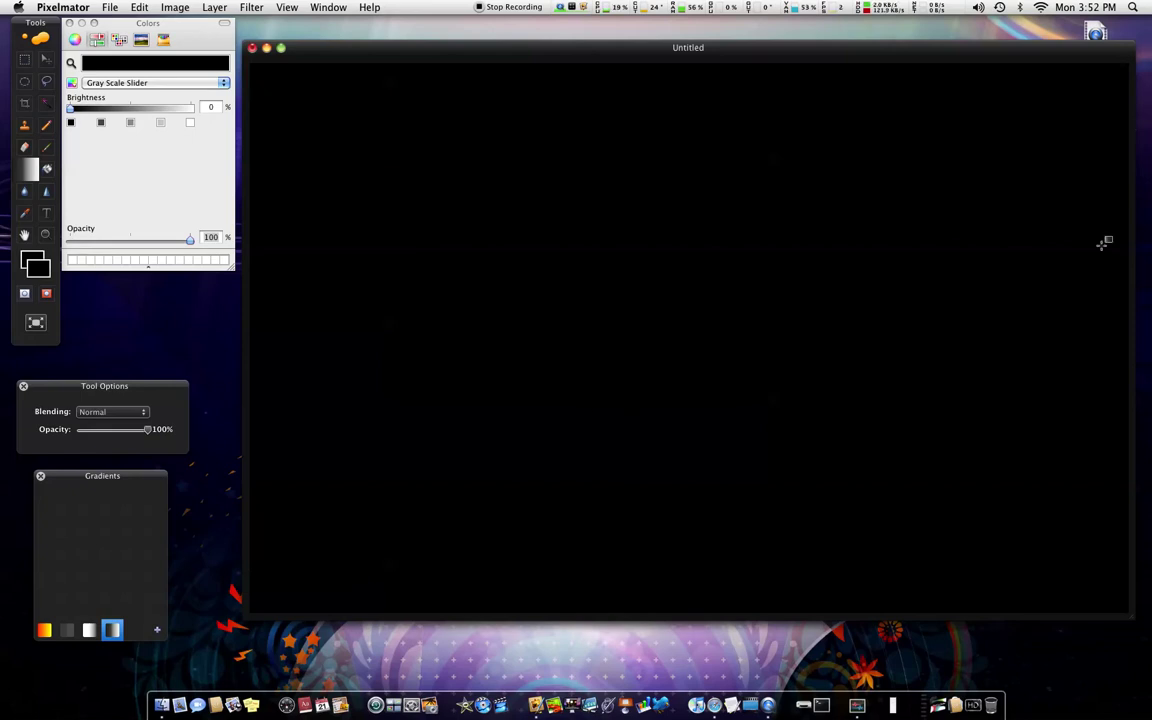
Step: Switch to the Brush tool and set its diameter to 1px
click(46, 147)
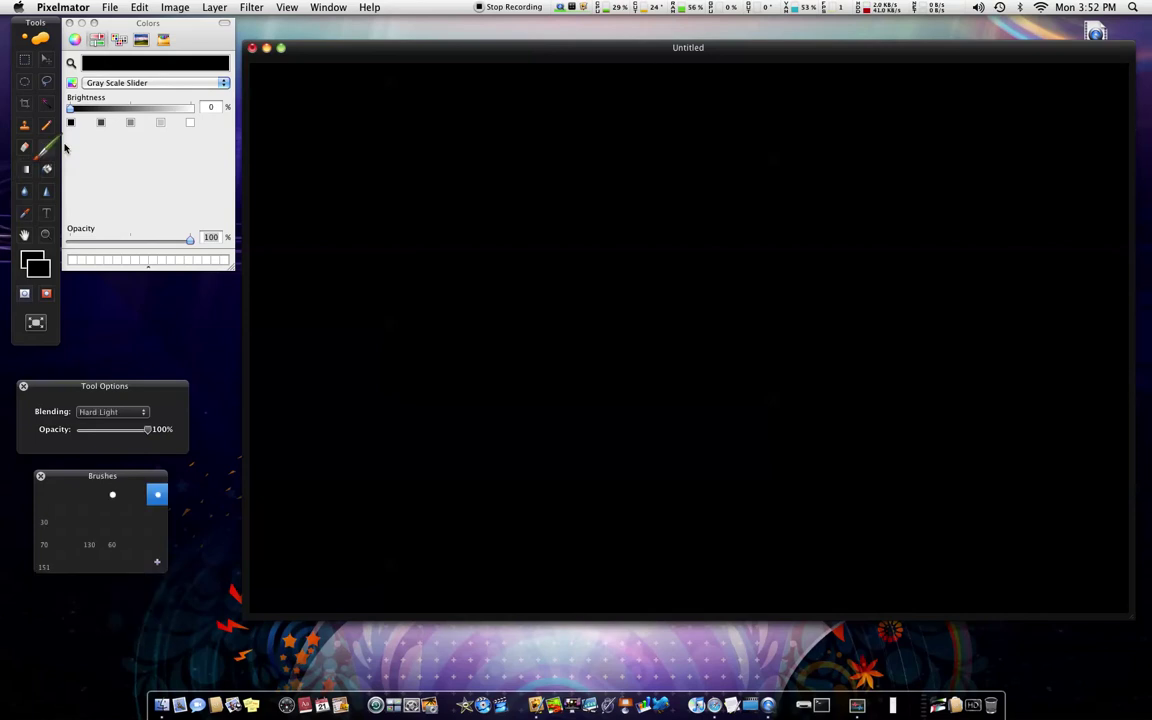
right_click(380, 186)
drag(437, 202, 375, 203)
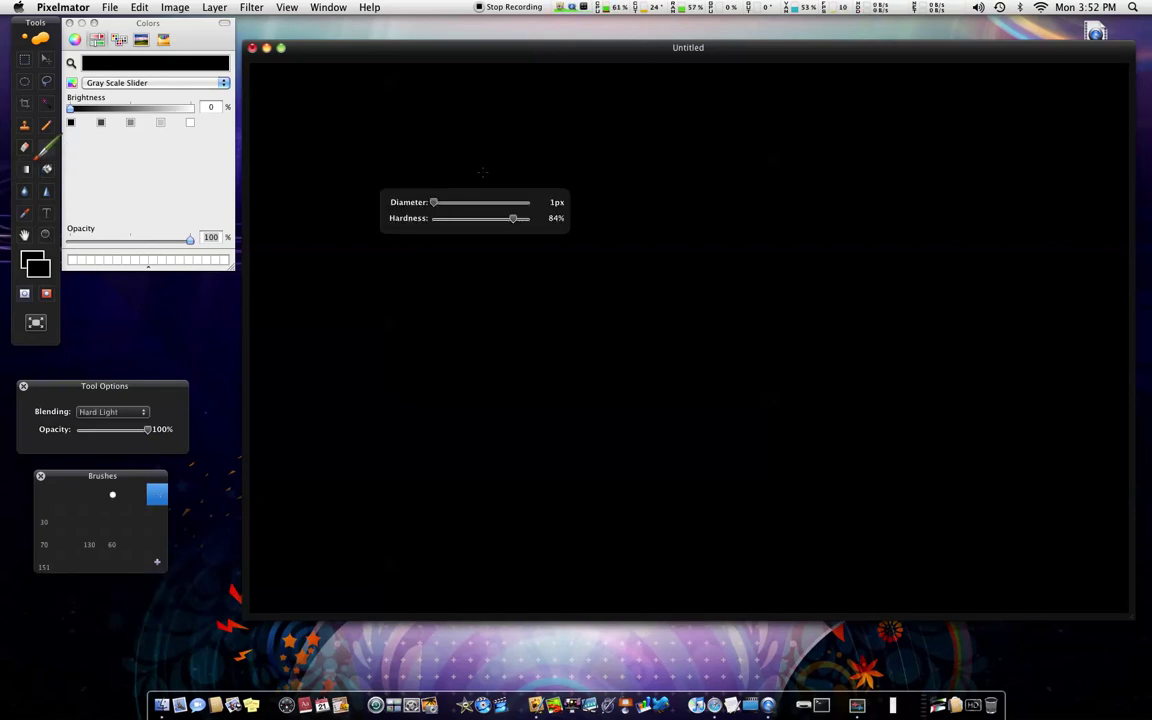
click(572, 208)
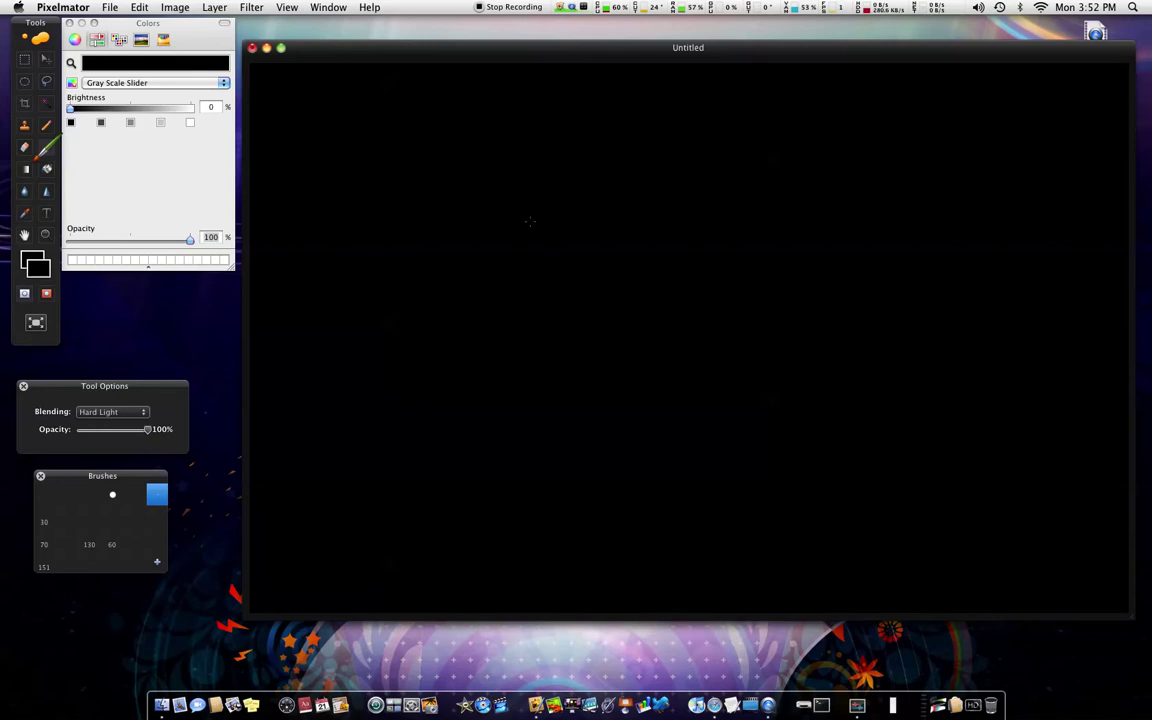
Step: Pick white and dot tiny stars across the black canvas
click(189, 122)
click(118, 39)
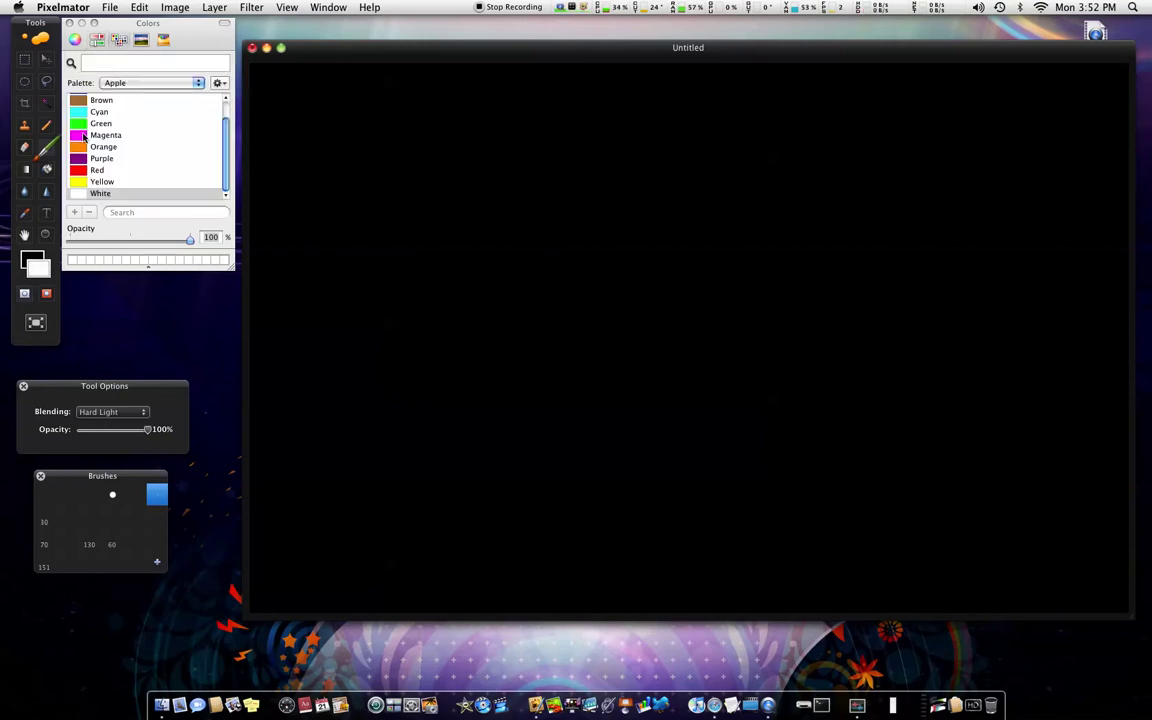
scroll(91, 135, up, 2)
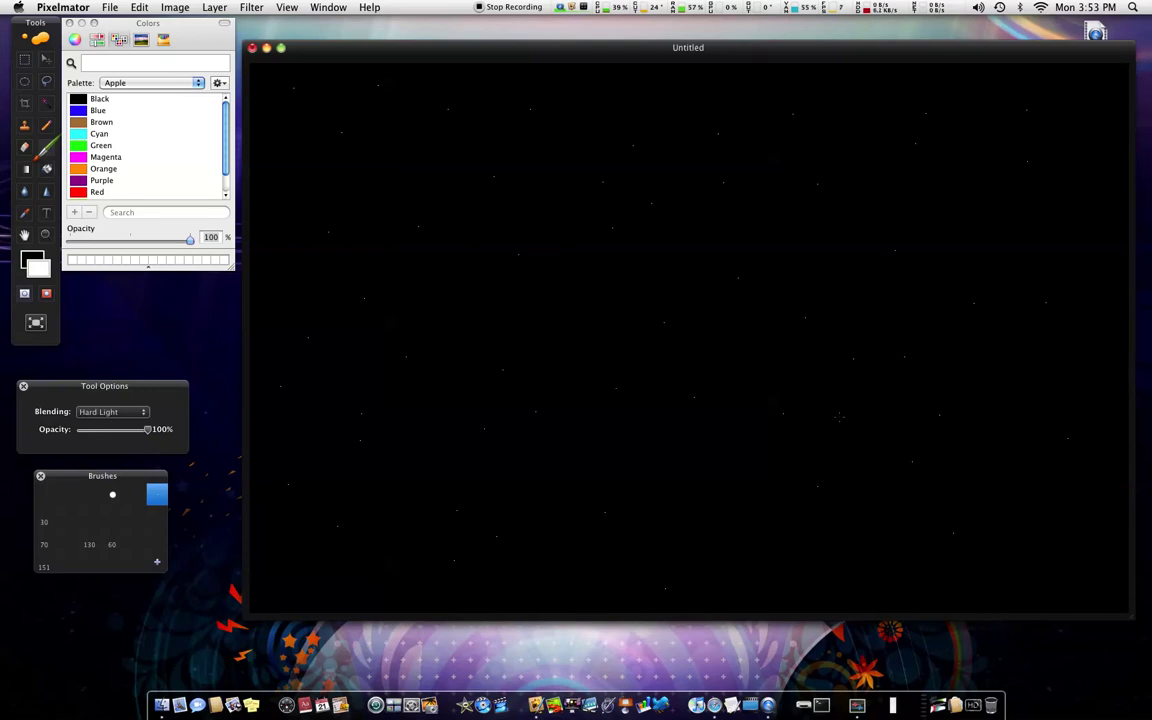
right_click(378, 202)
Step: Apply the Affine Tile filter at scale 0.40 to repeat the stars densely
mouse_move(424, 224)
mouse_down()
mouse_move(448, 224)
mouse_move(428, 224)
mouse_up()
click(250, 7)
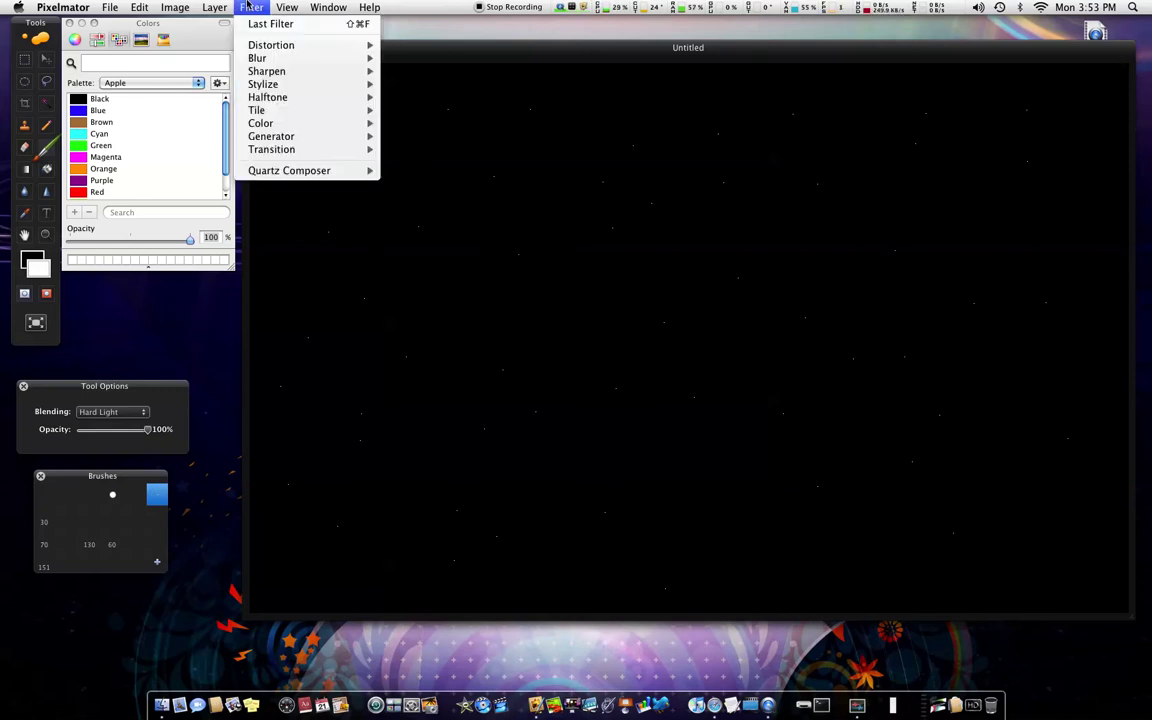
mouse_move(280, 112)
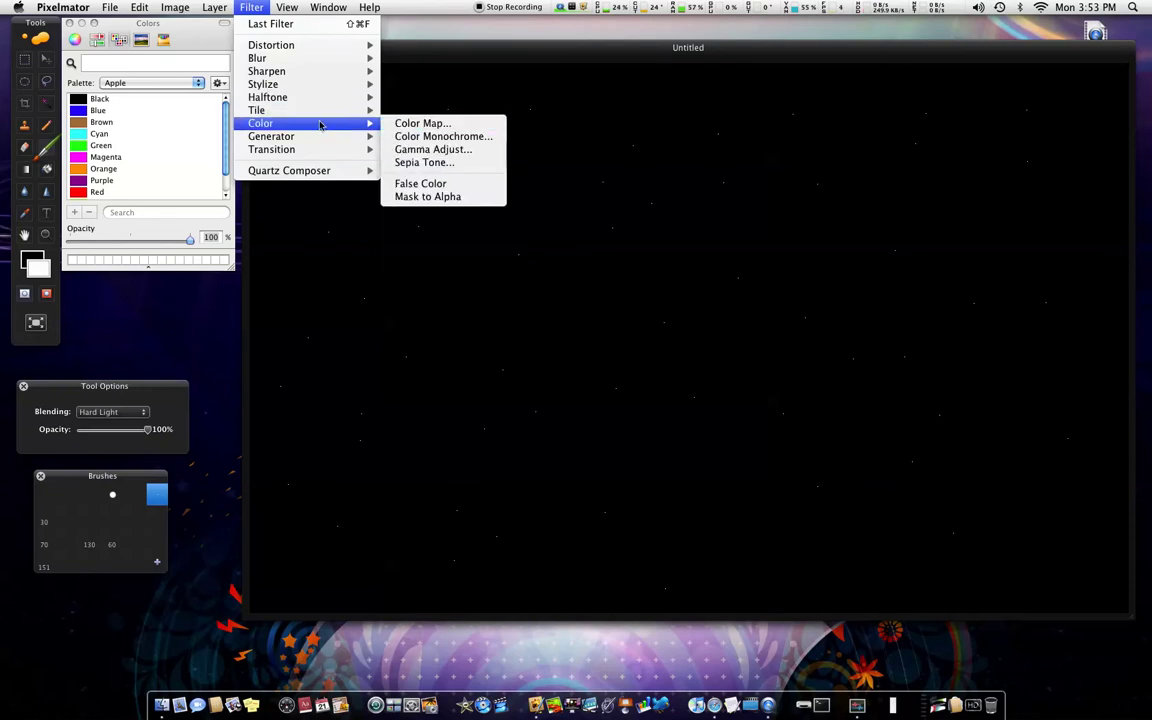
click(424, 124)
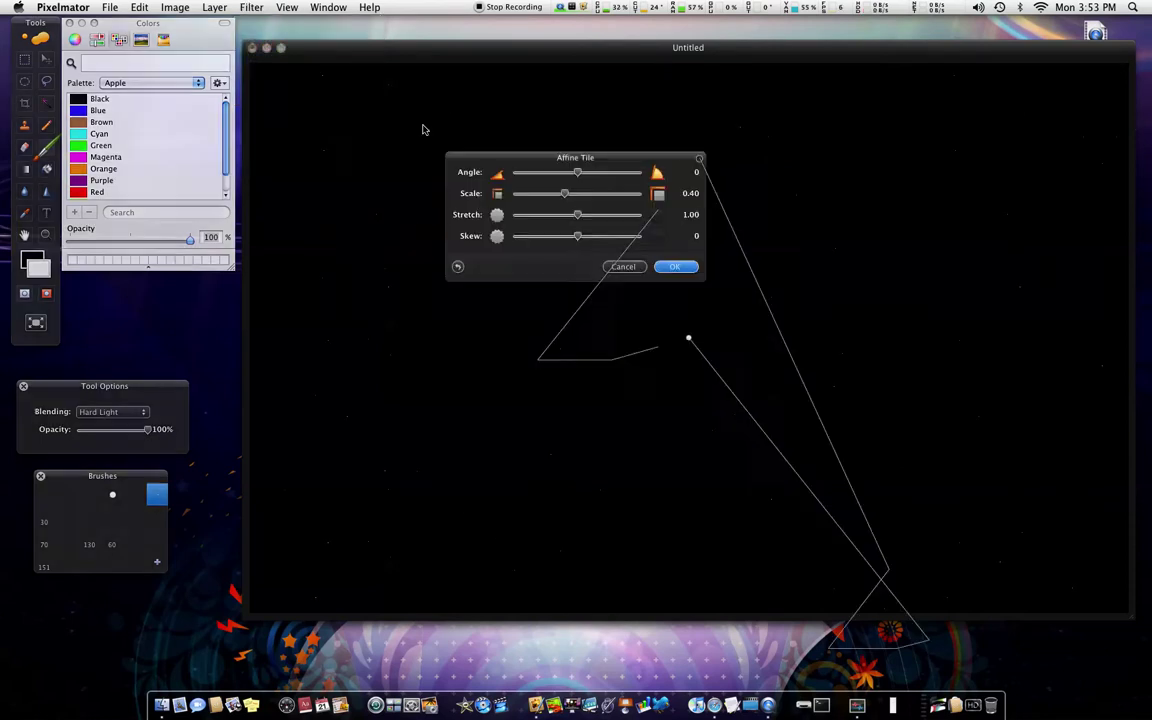
drag(592, 157, 550, 365)
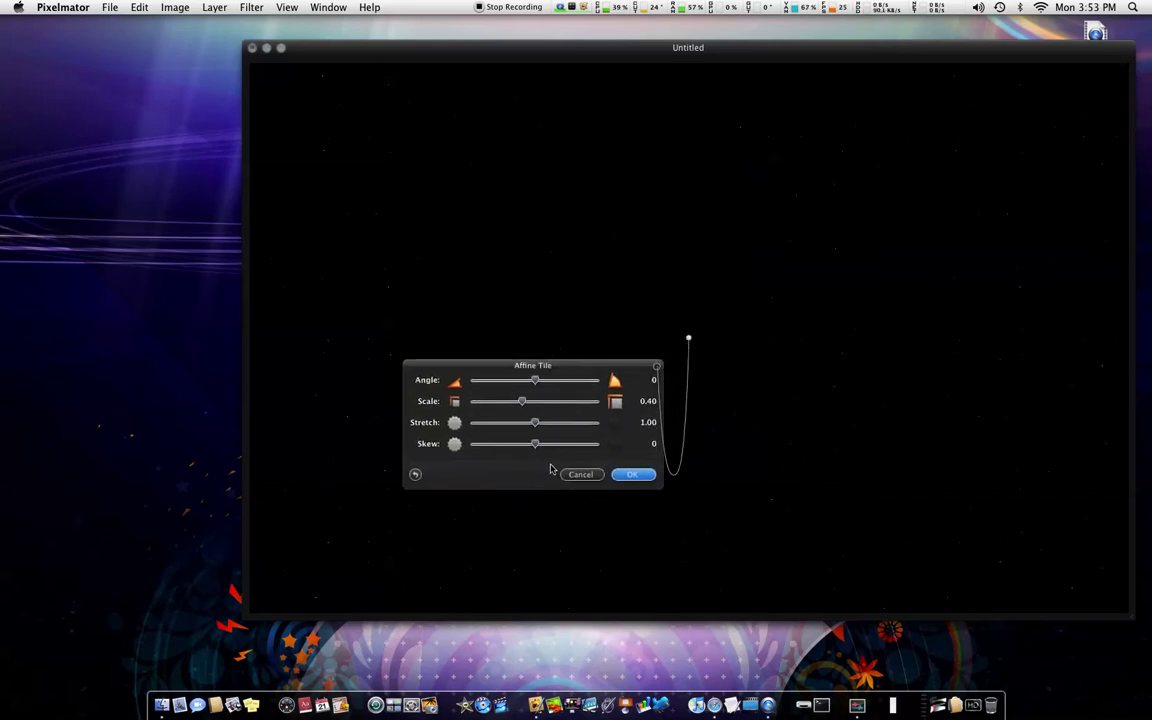
click(634, 476)
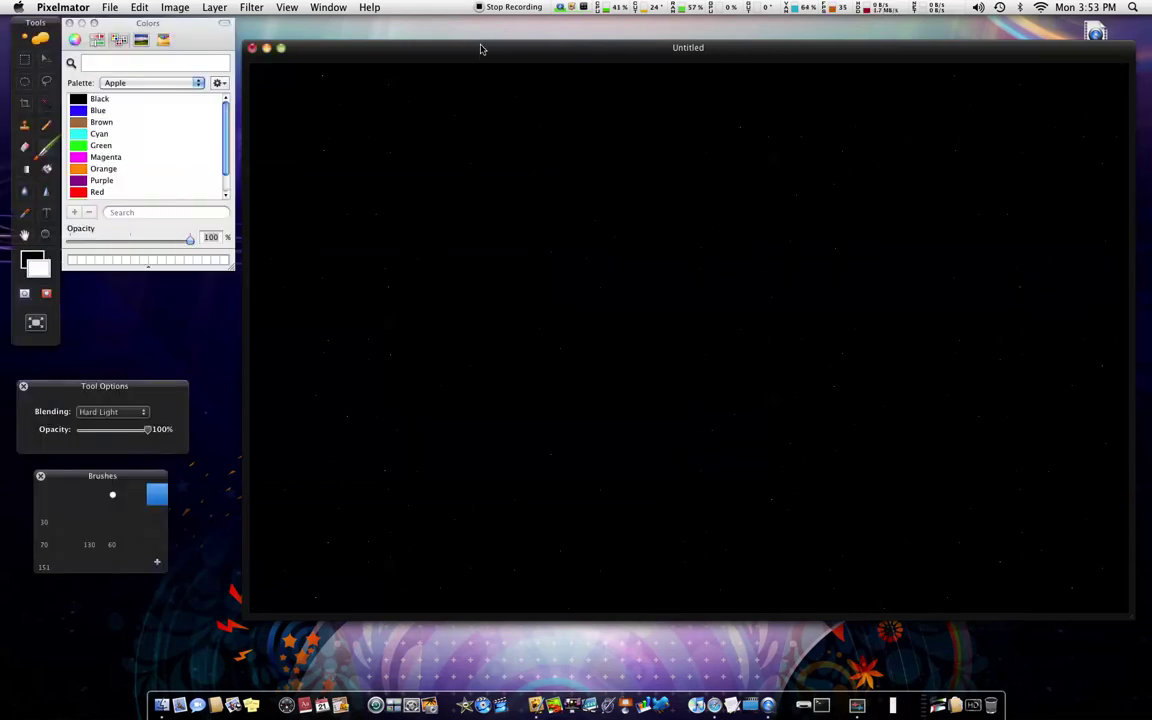
drag(480, 47, 476, 45)
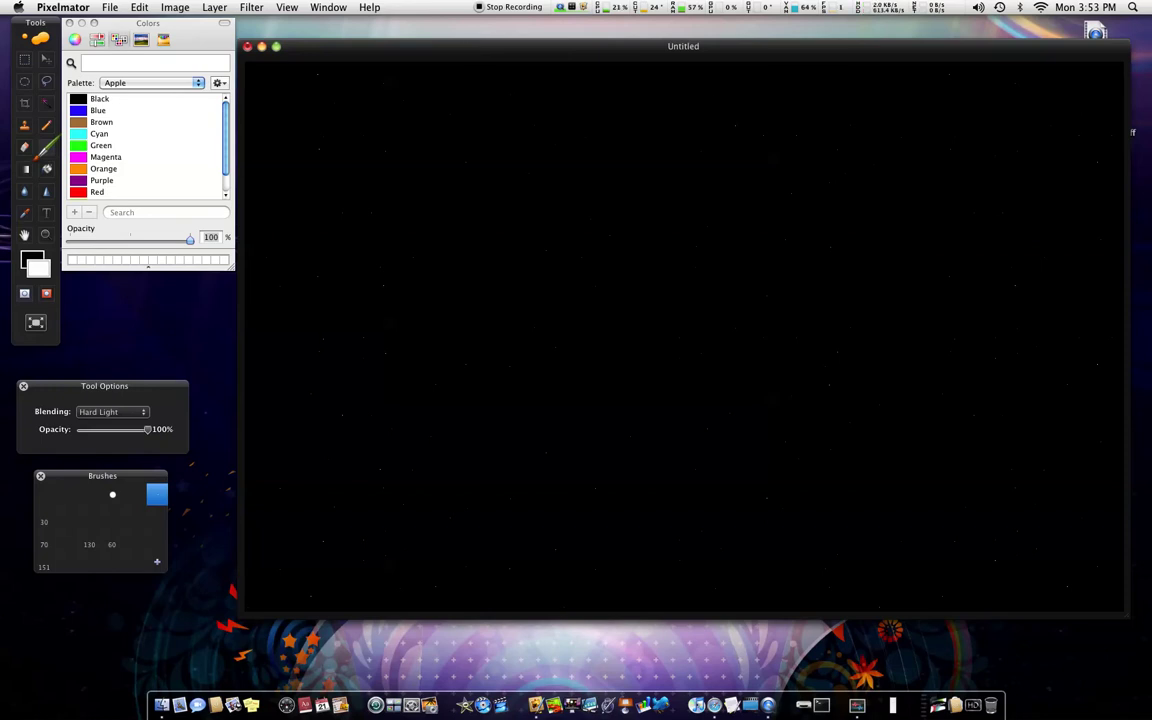
Step: Show and then close the Layers and Masks palettes
key(super+l)
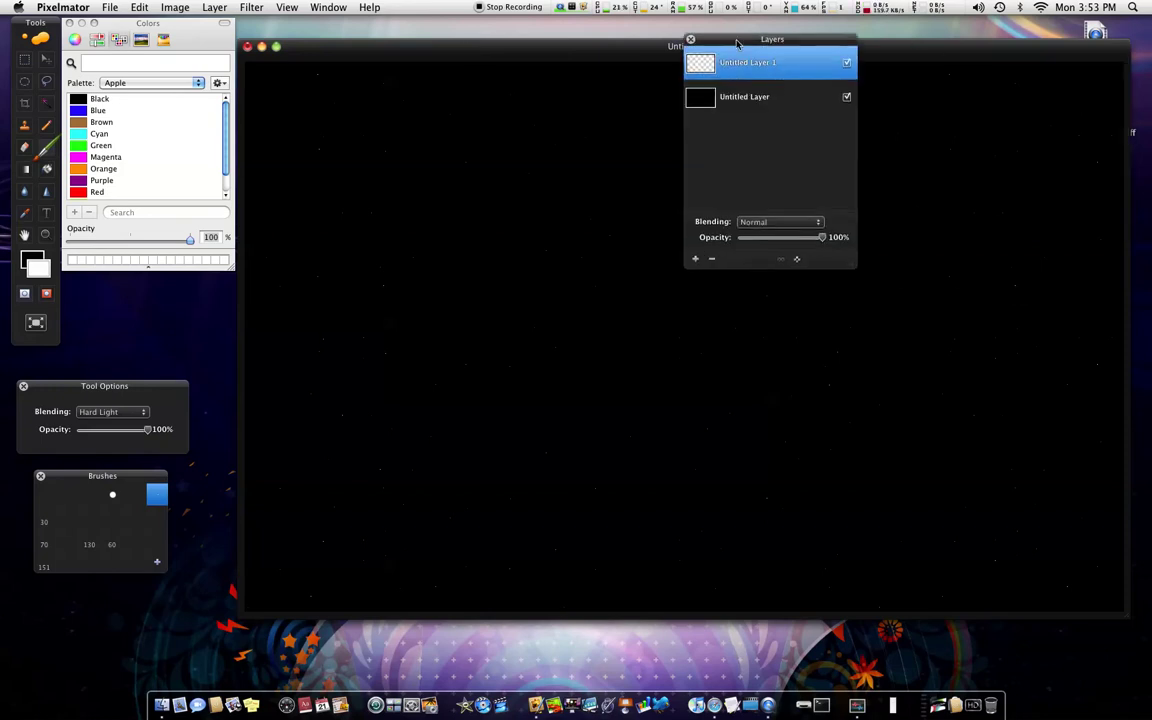
key(super+m)
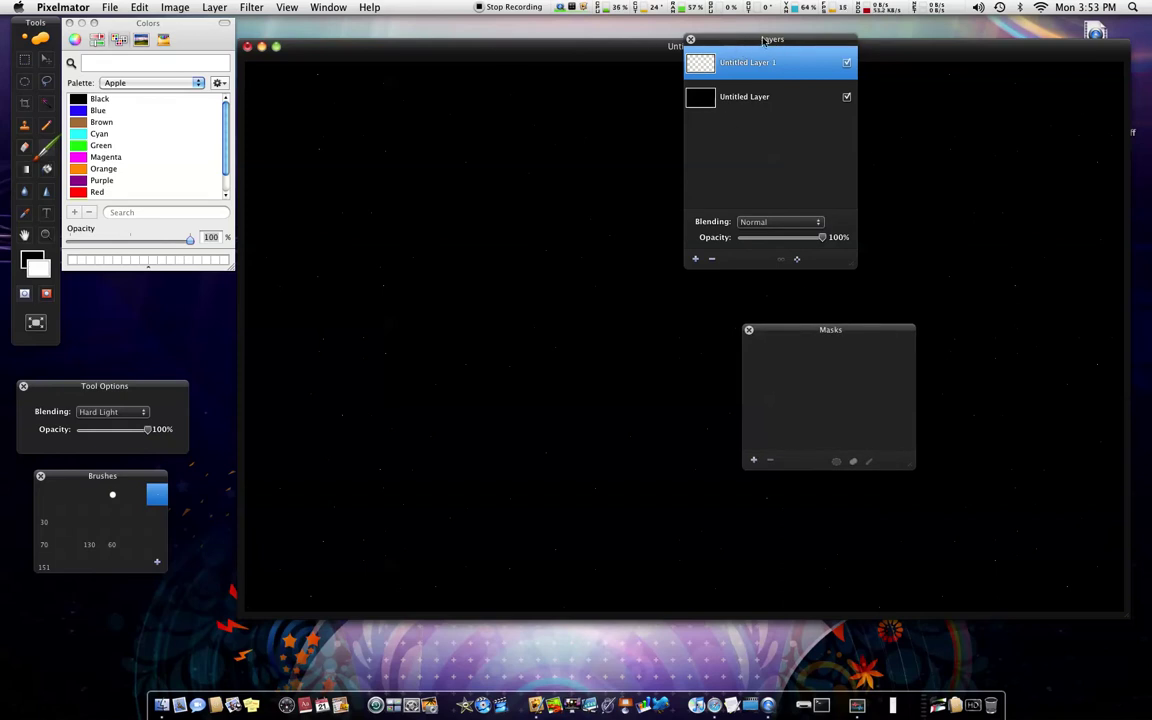
click(690, 39)
click(748, 330)
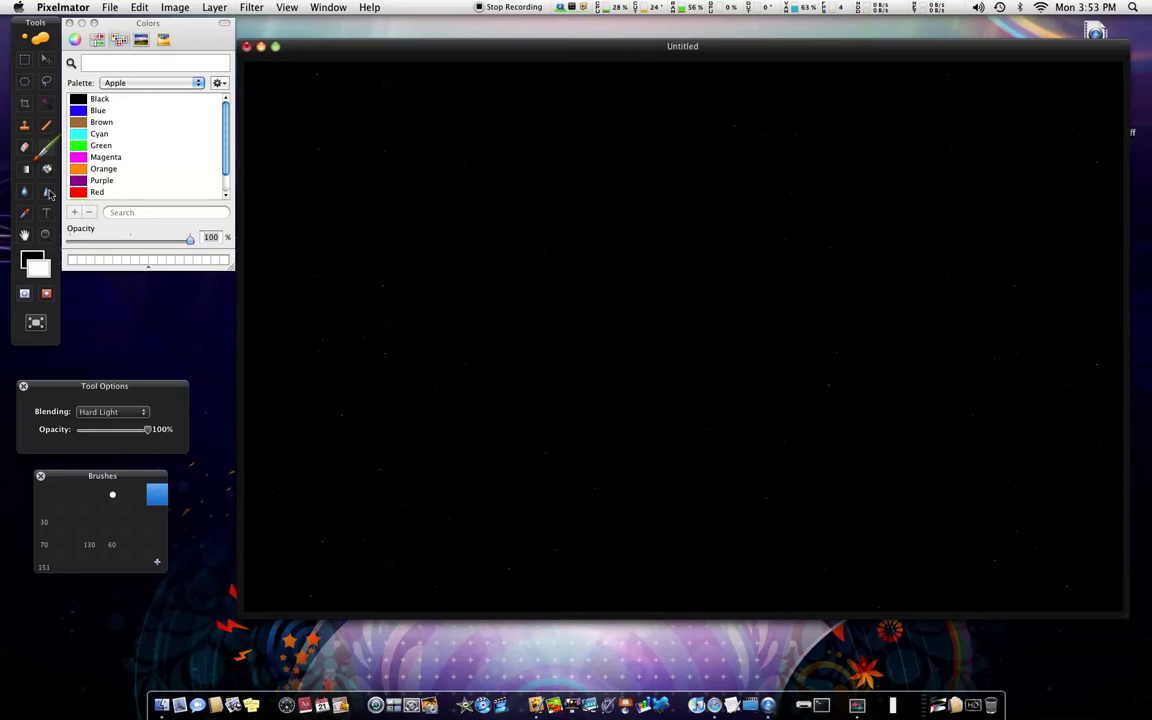
Step: Drag an orange-to-yellow preset gradient diagonally across the whole canvas
click(28, 148)
click(44, 630)
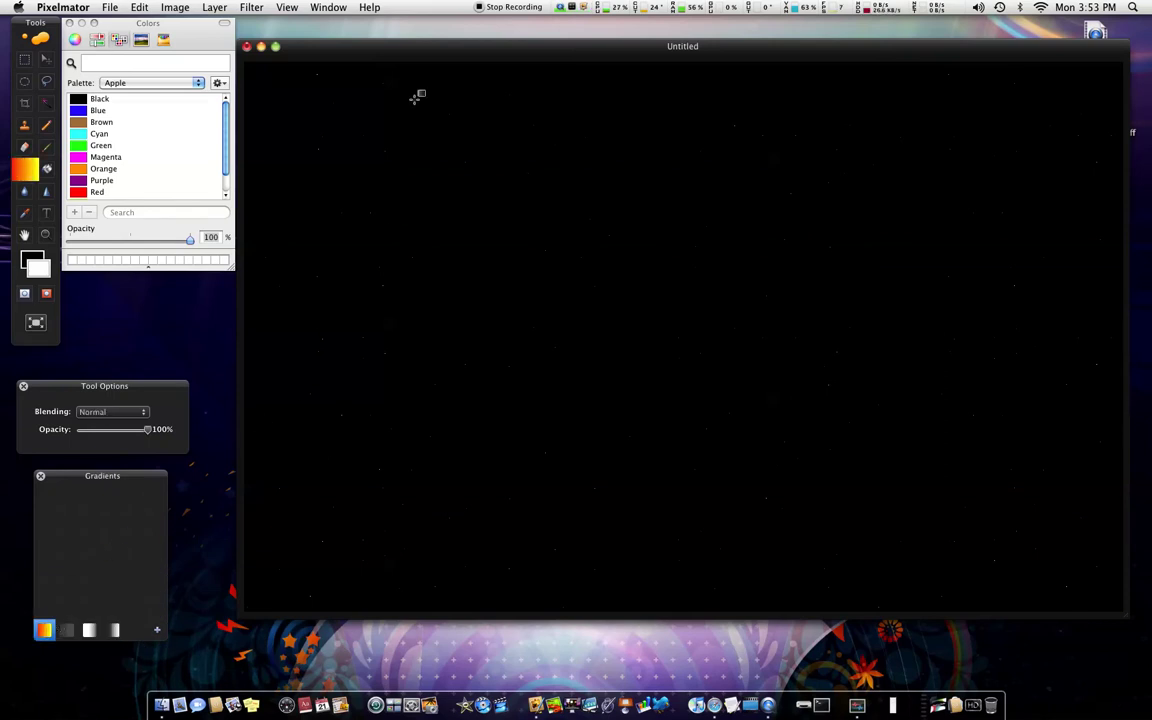
drag(413, 52, 420, 46)
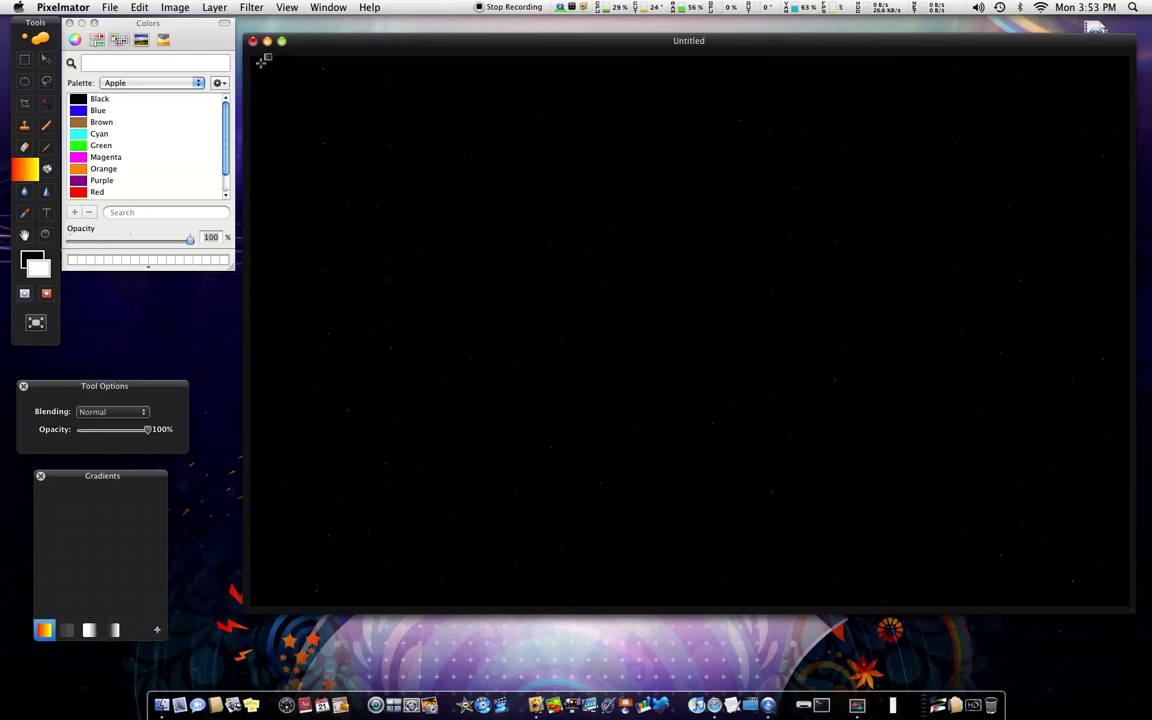
drag(235, 50, 609, 332)
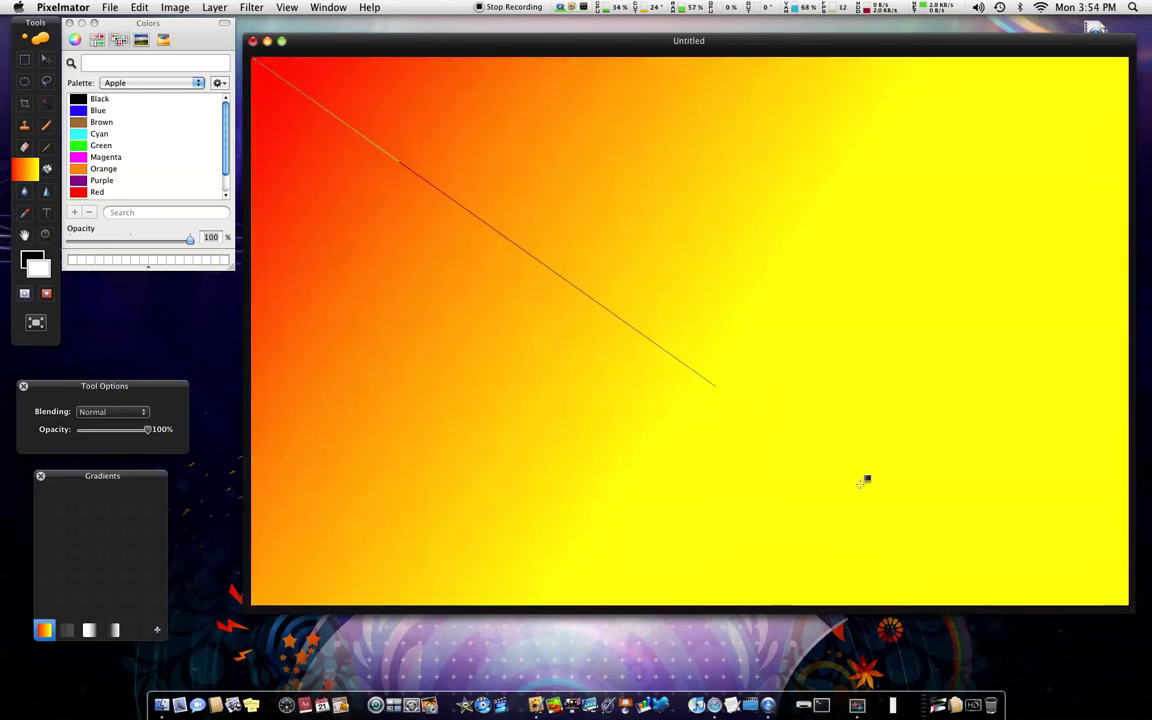
drag(918, 512, 1130, 546)
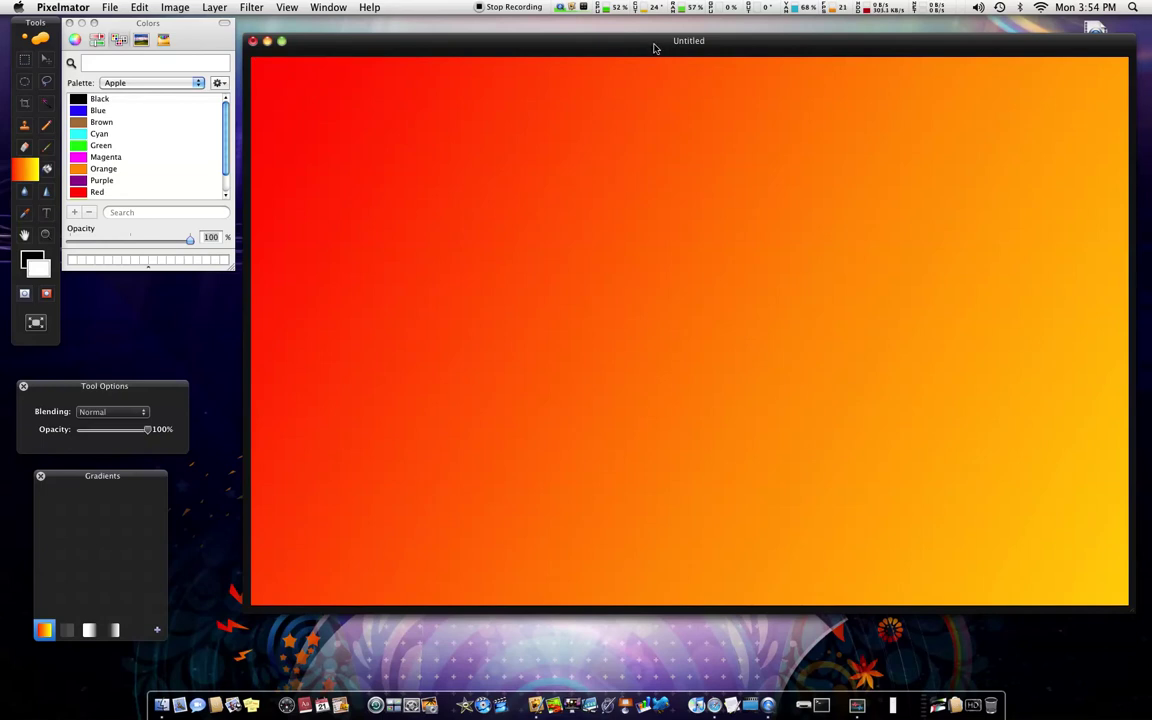
drag(625, 44, 621, 40)
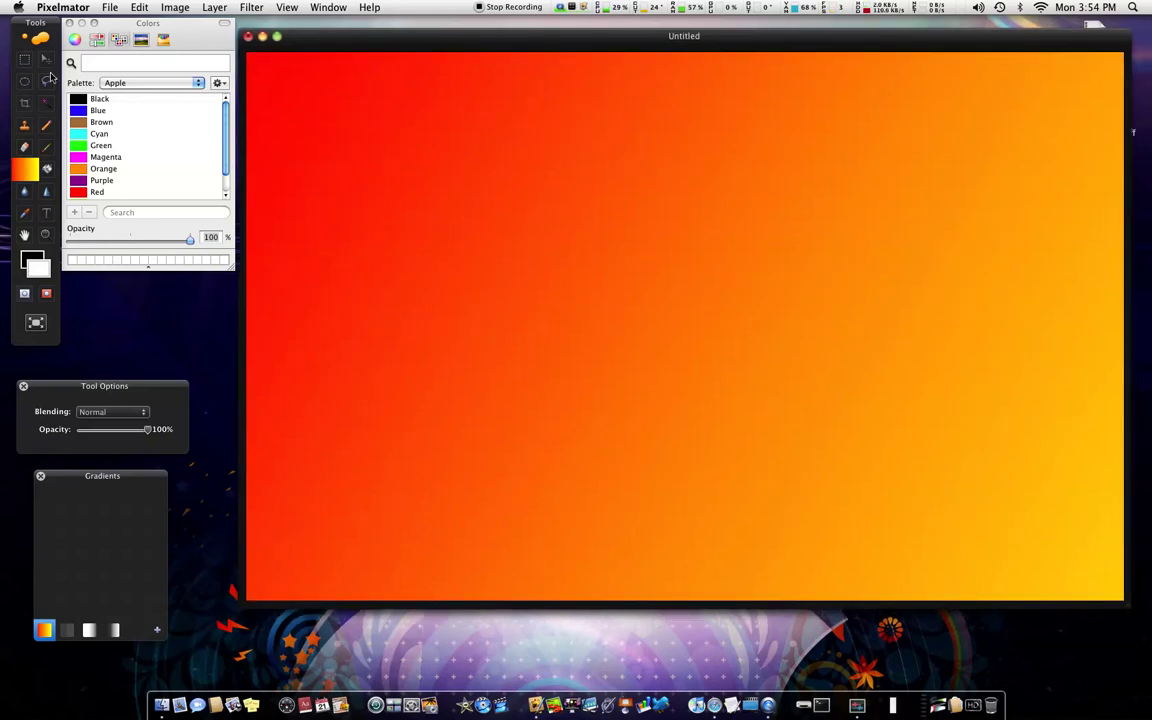
Step: Lasso a thin wavy band from the canvas's left edge to its right edge and back
click(47, 79)
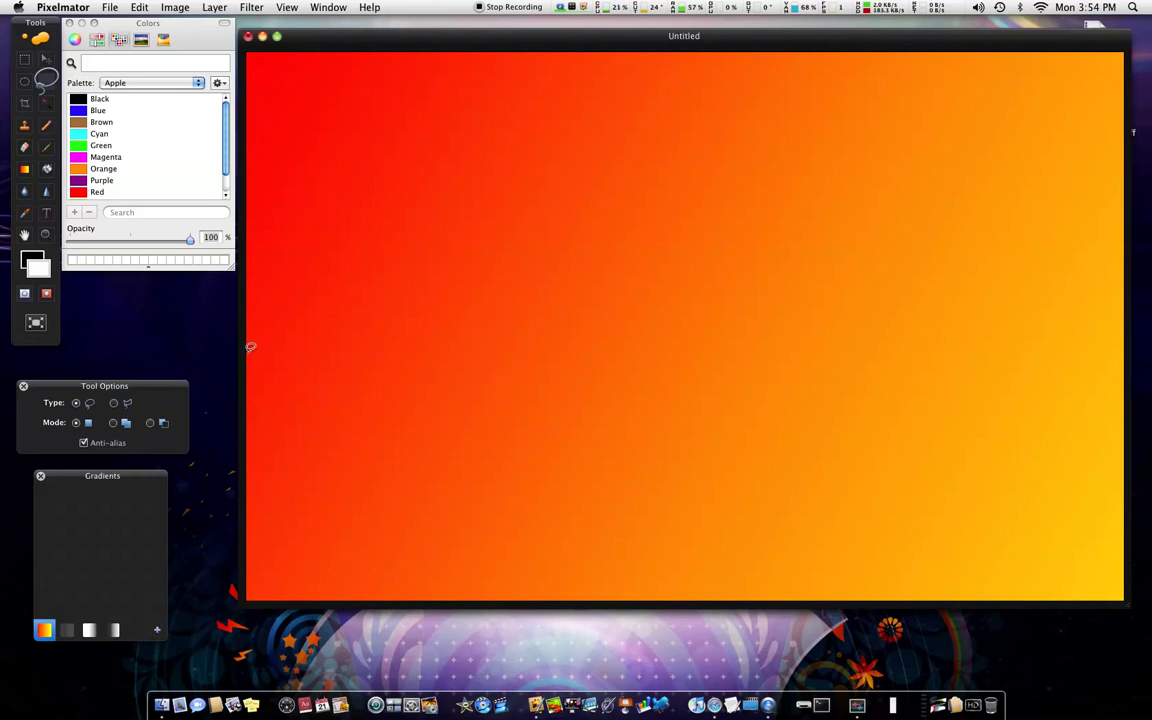
drag(252, 347, 527, 352)
drag(626, 349, 722, 348)
mouse_move(798, 347)
mouse_down()
mouse_move(828, 357)
mouse_move(1089, 341)
mouse_move(1116, 351)
mouse_move(1121, 367)
mouse_move(1103, 393)
mouse_move(1025, 377)
mouse_up()
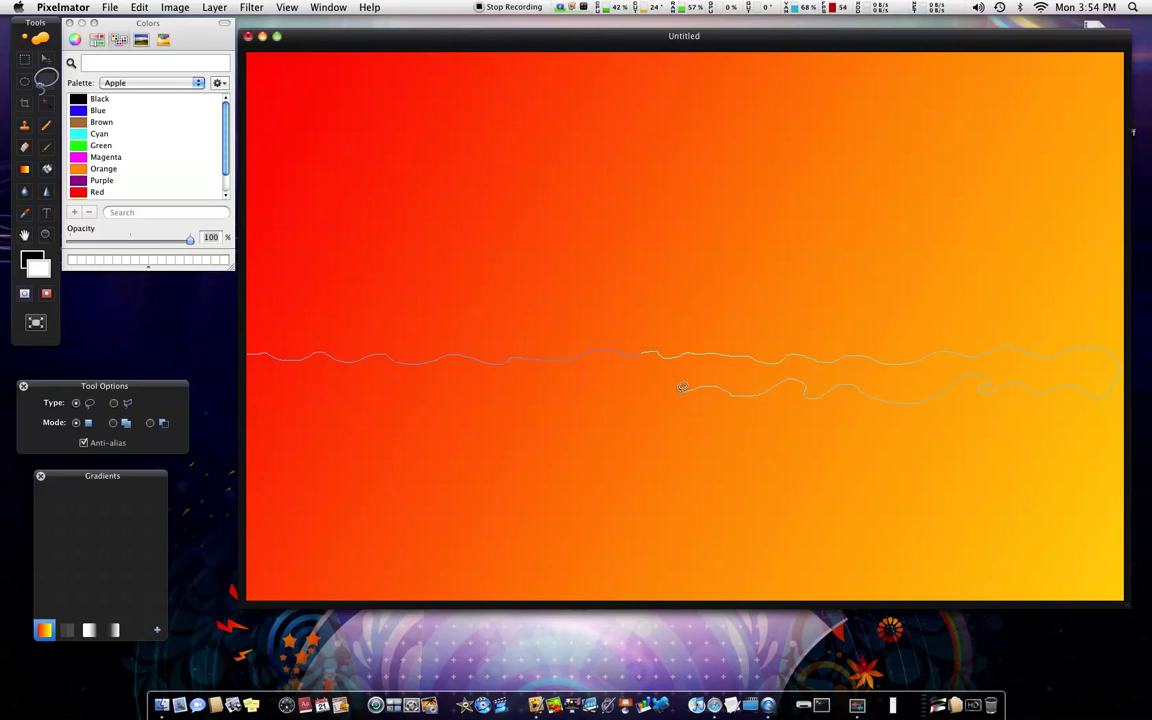
mouse_move(683, 387)
mouse_down()
mouse_move(578, 371)
mouse_move(503, 374)
mouse_move(463, 392)
mouse_move(414, 382)
mouse_move(344, 391)
mouse_move(230, 350)
mouse_up()
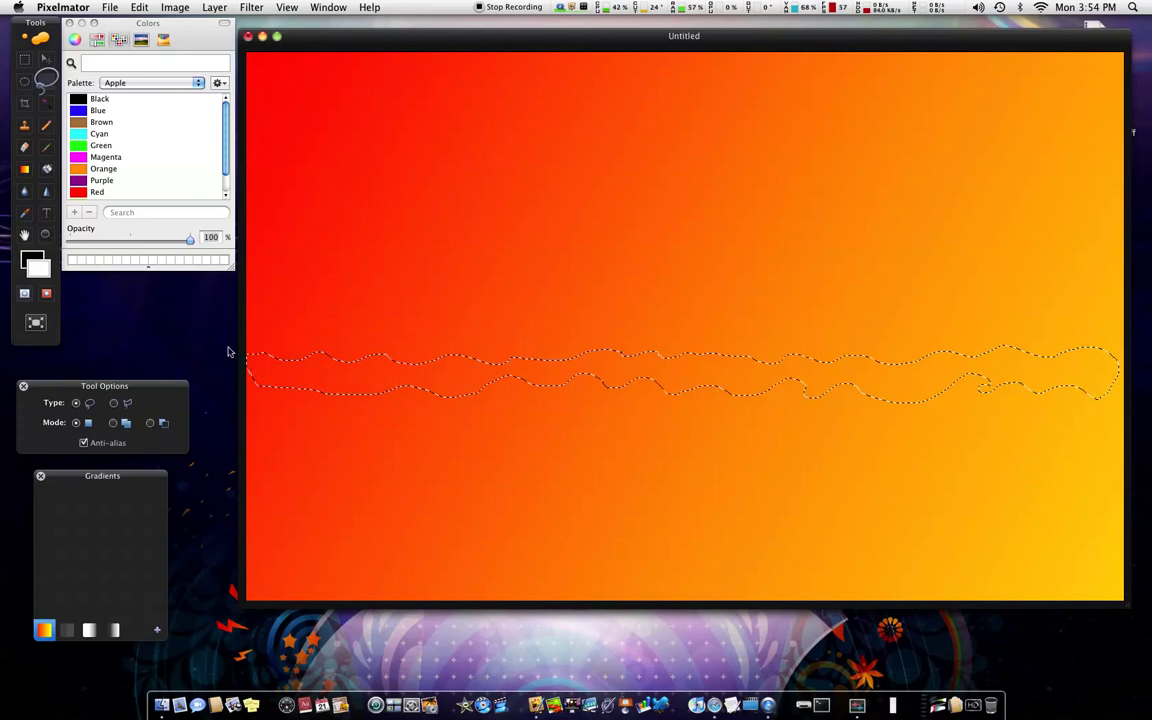
Step: Invert the strip selection, delete the gradient outside it, then deselect
click(133, 7)
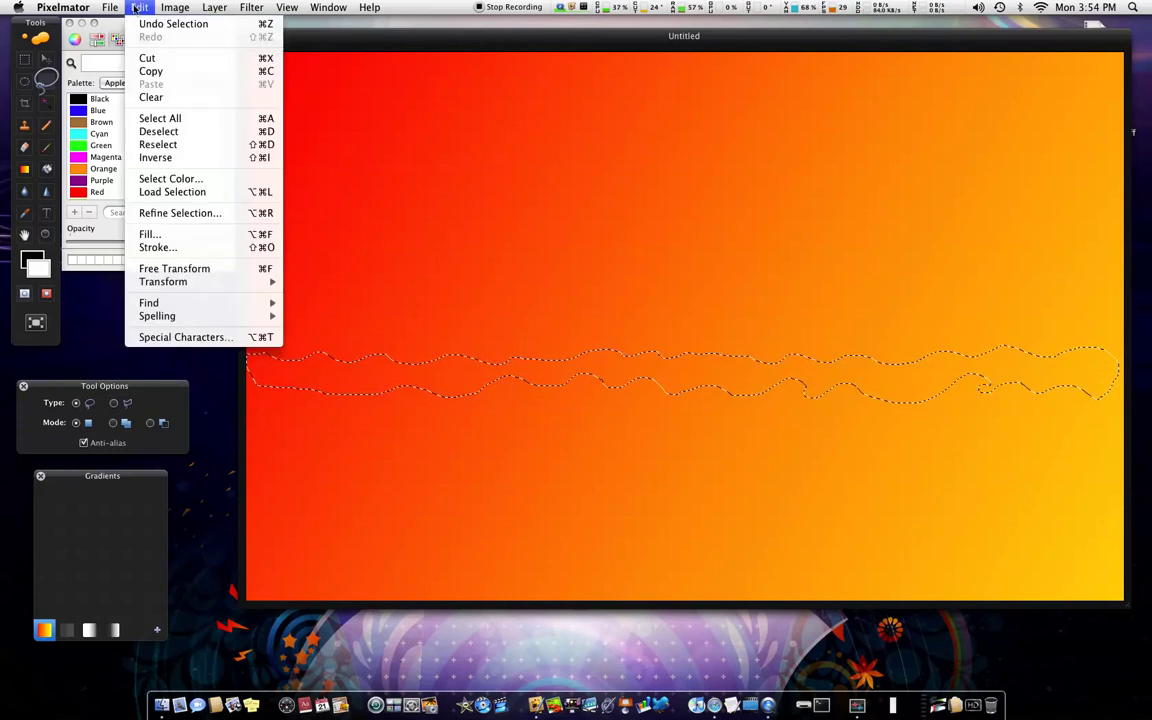
click(158, 156)
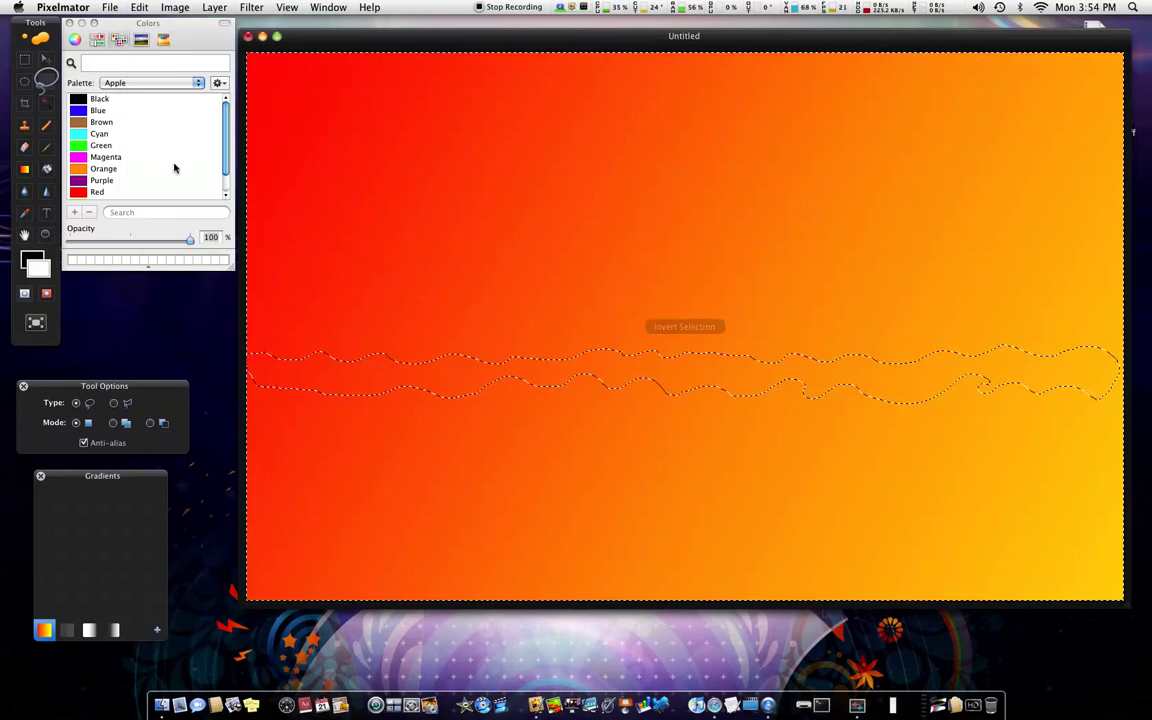
key(Delete)
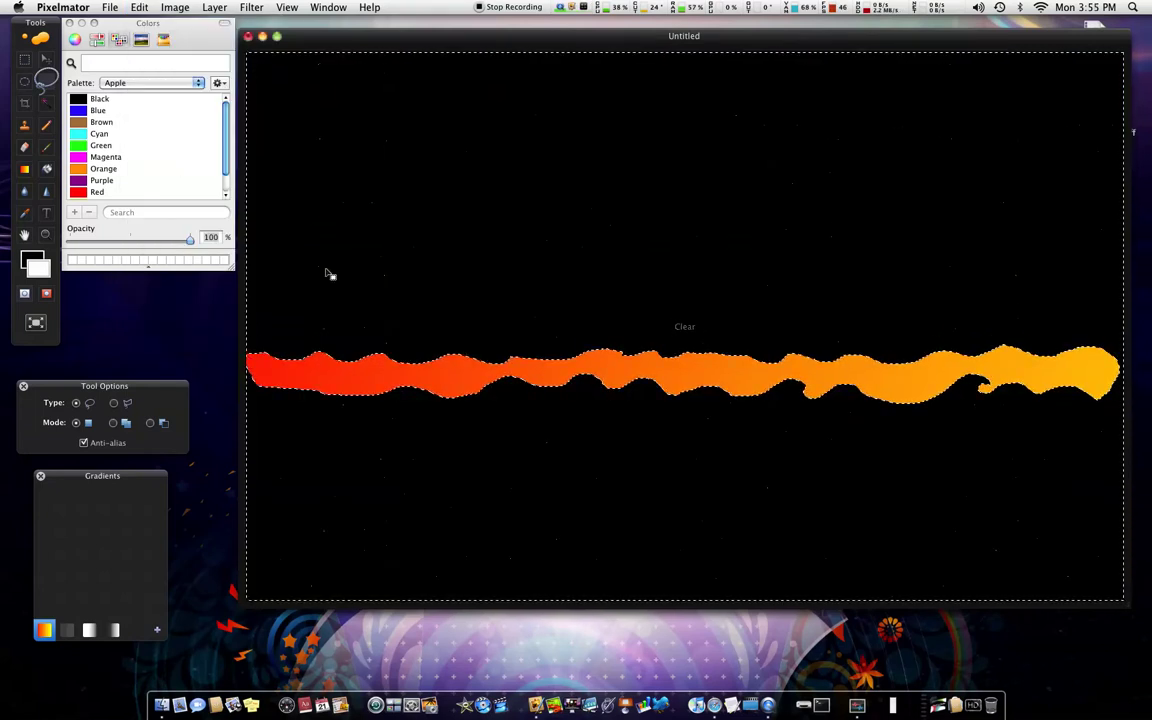
right_click(650, 371)
click(666, 379)
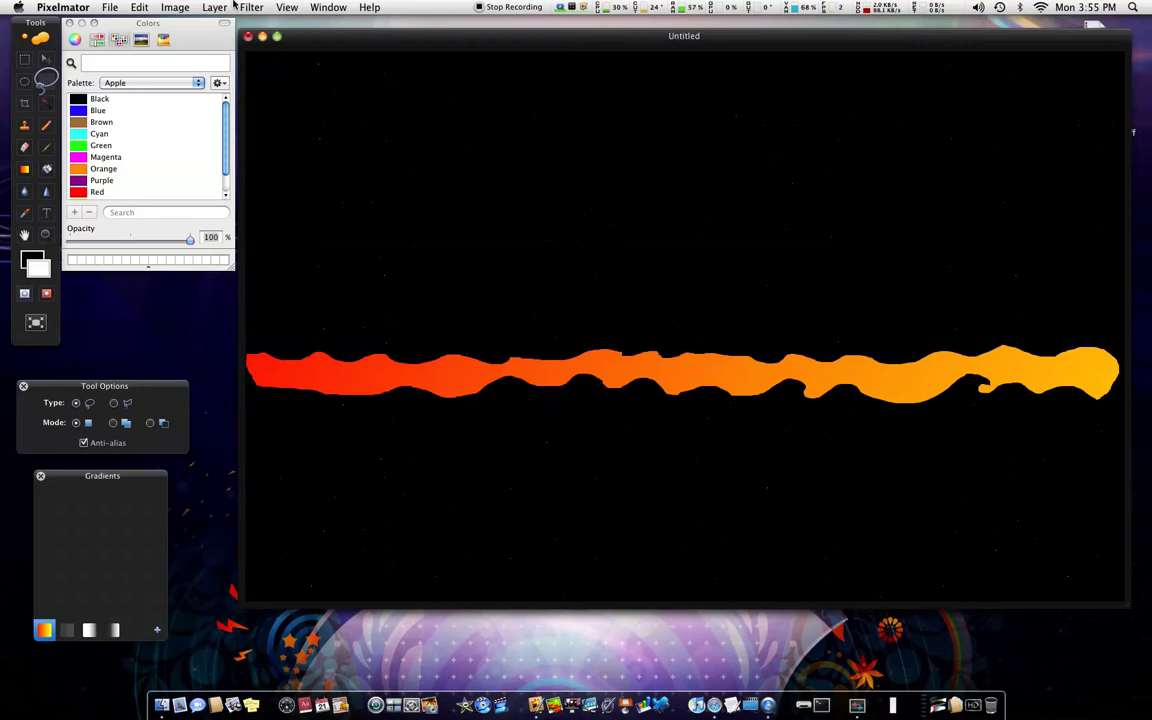
Step: Choose the Brush tool with Yellow paint and an 11px diameter
click(46, 150)
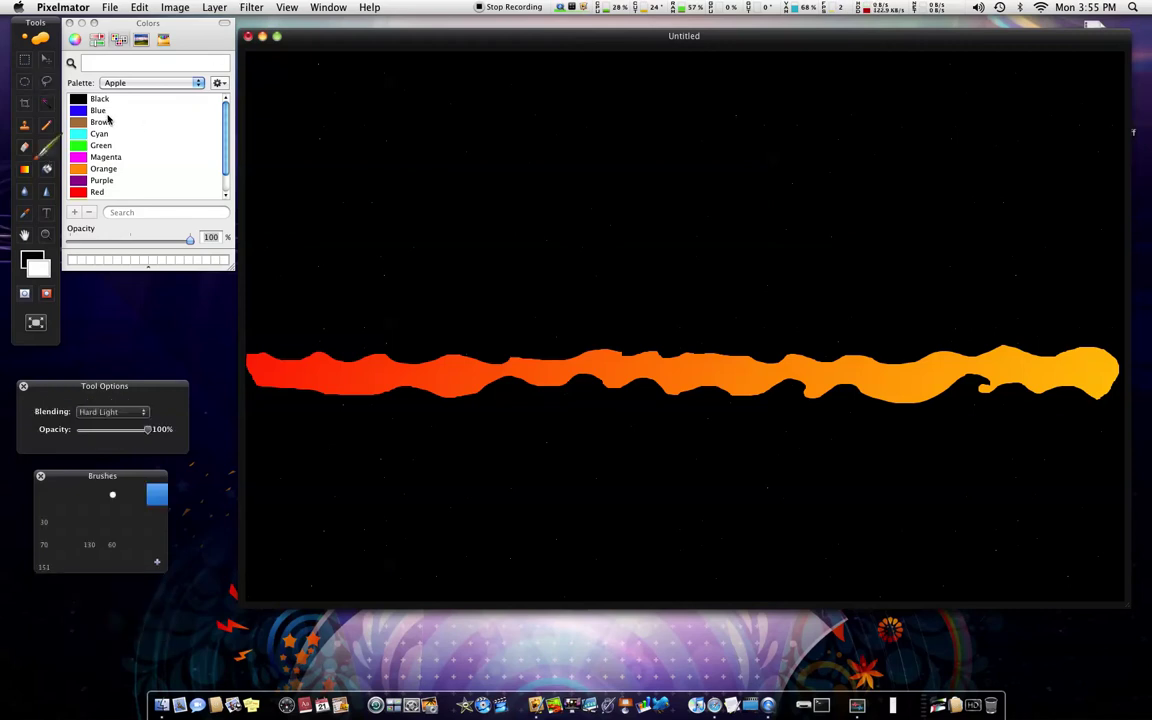
scroll(108, 120, down, 2)
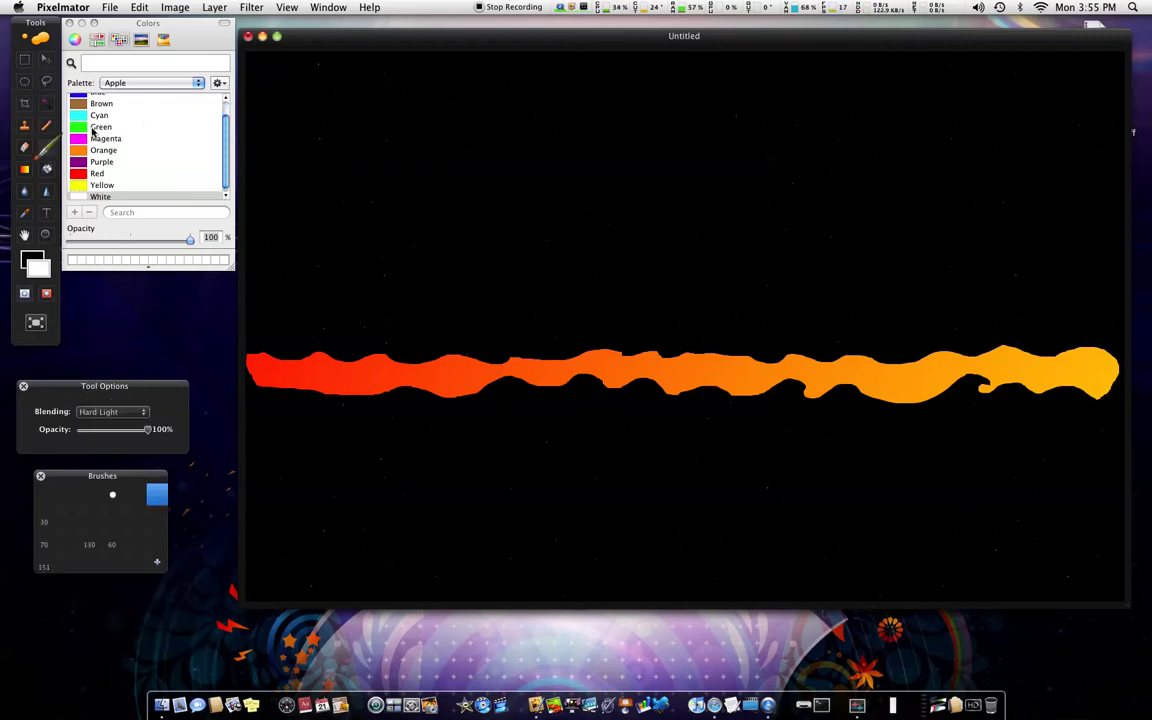
scroll(90, 140, up, 2)
scroll(95, 170, down, 2)
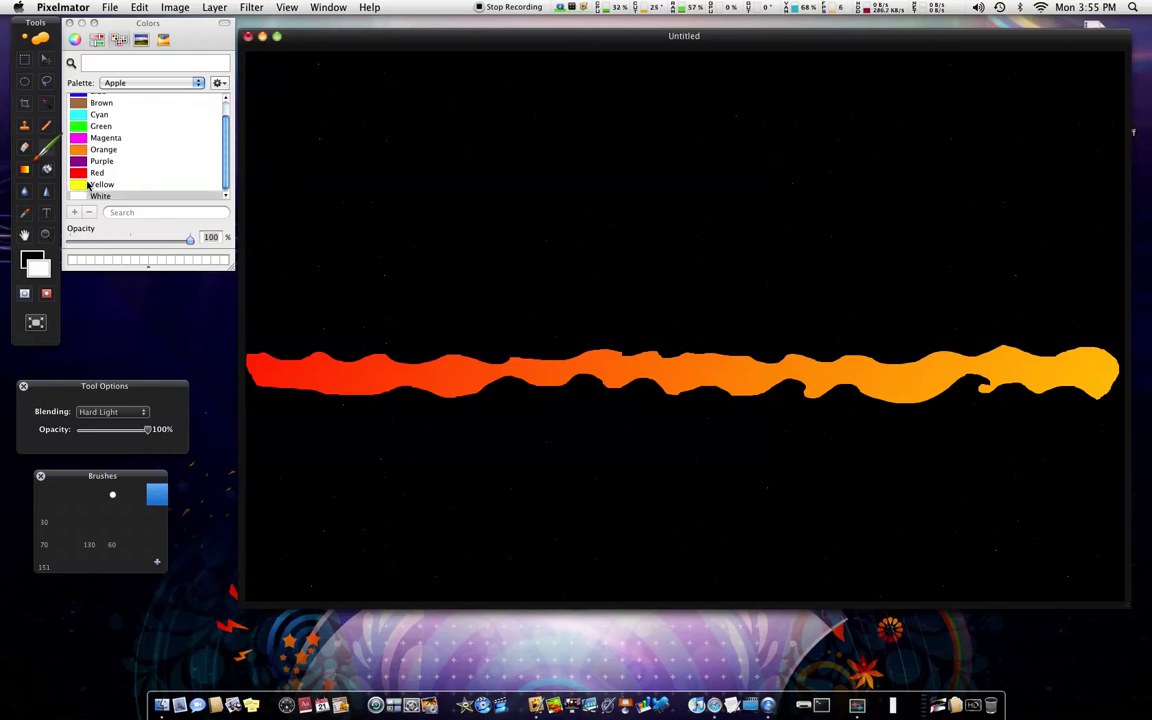
click(82, 185)
right_click(425, 383)
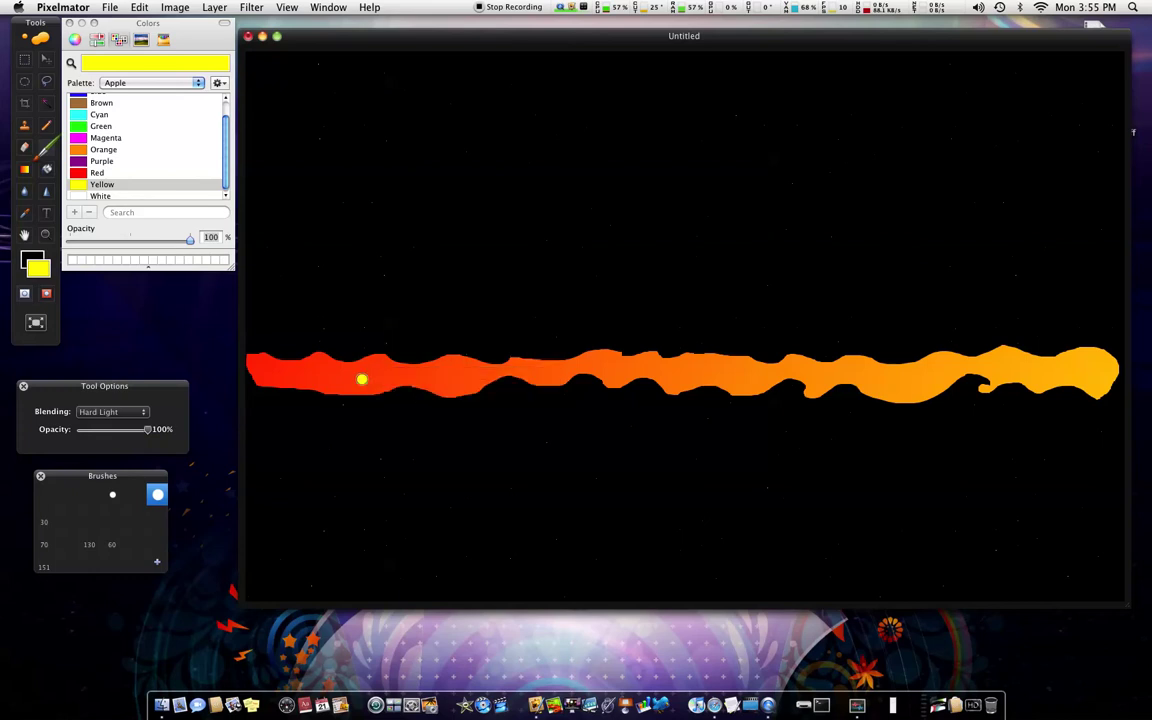
right_click(362, 379)
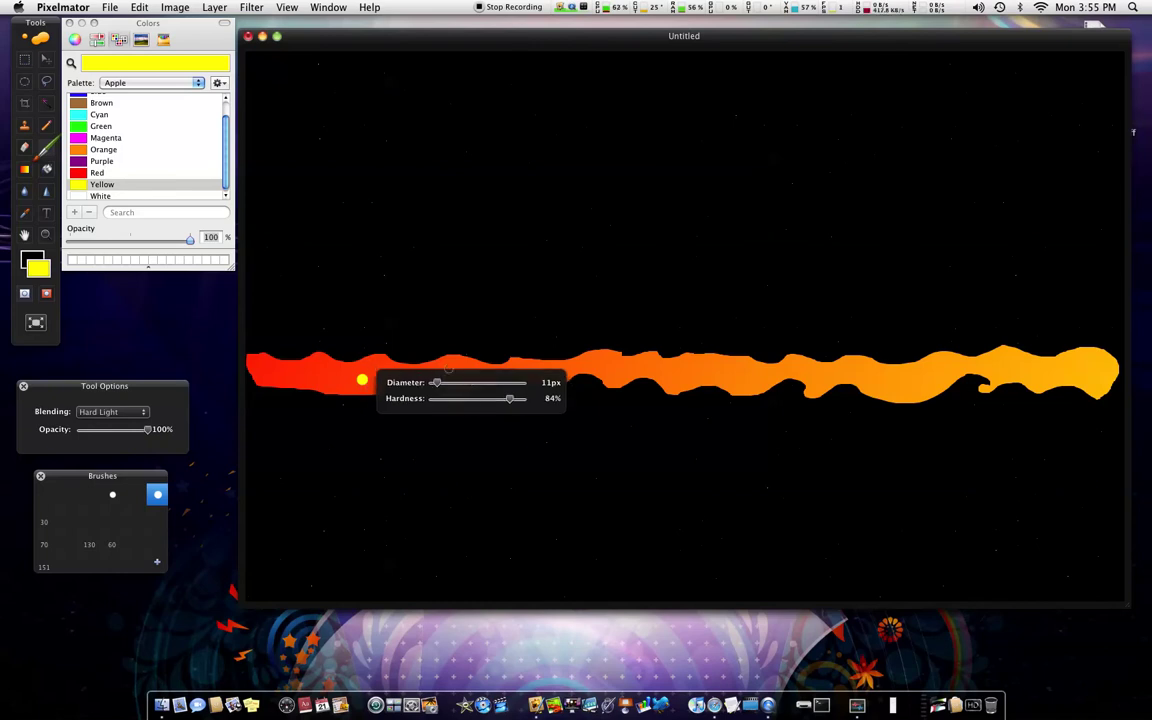
Step: Dot yellow spots on the streak's red end, shrinking the brush to 7px partway
click(328, 370)
click(403, 373)
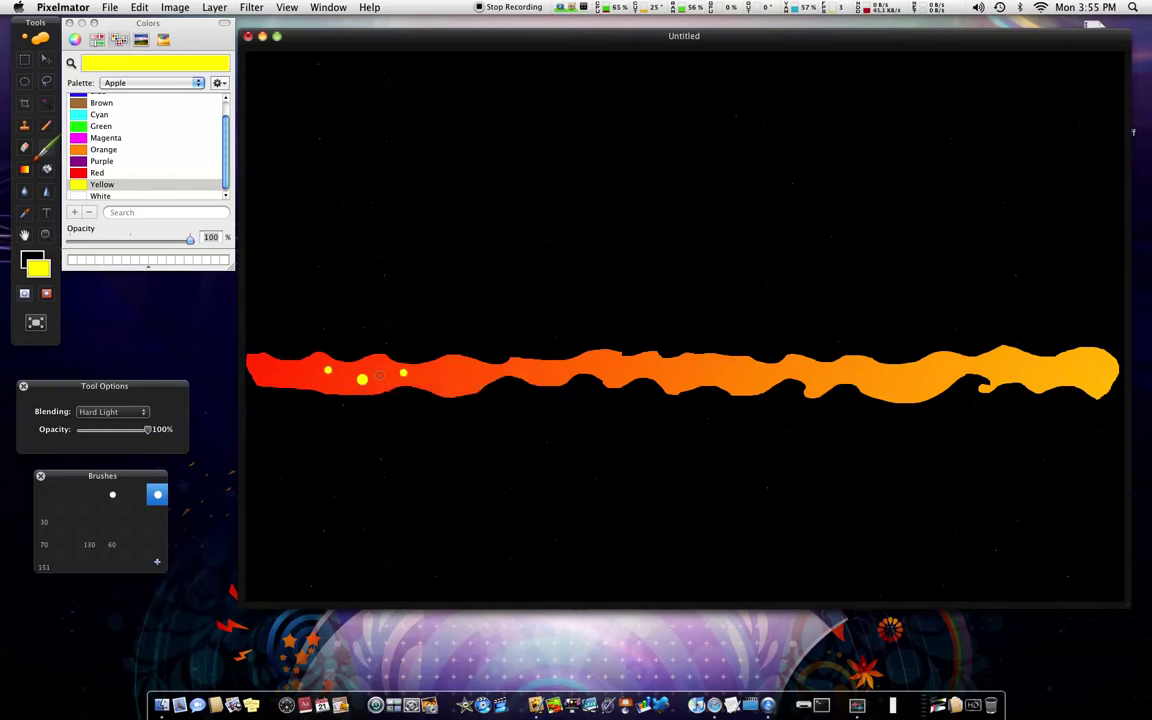
right_click(441, 391)
drag(443, 394, 437, 391)
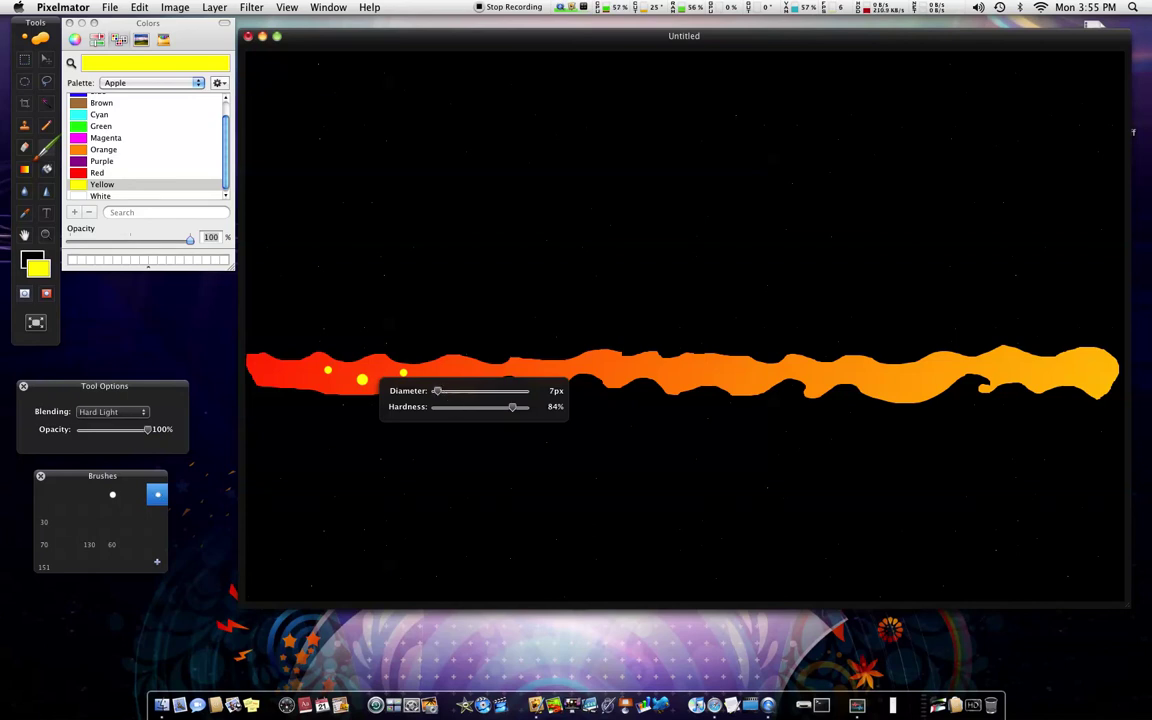
click(349, 371)
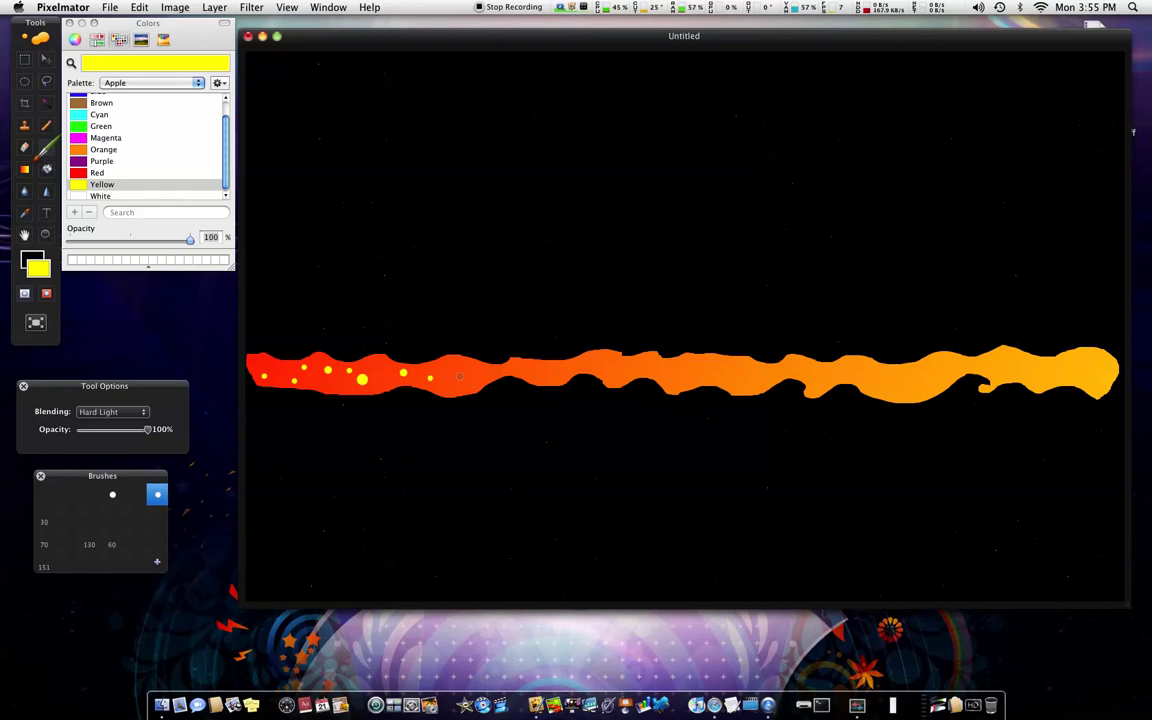
scroll(83, 163, up, 1)
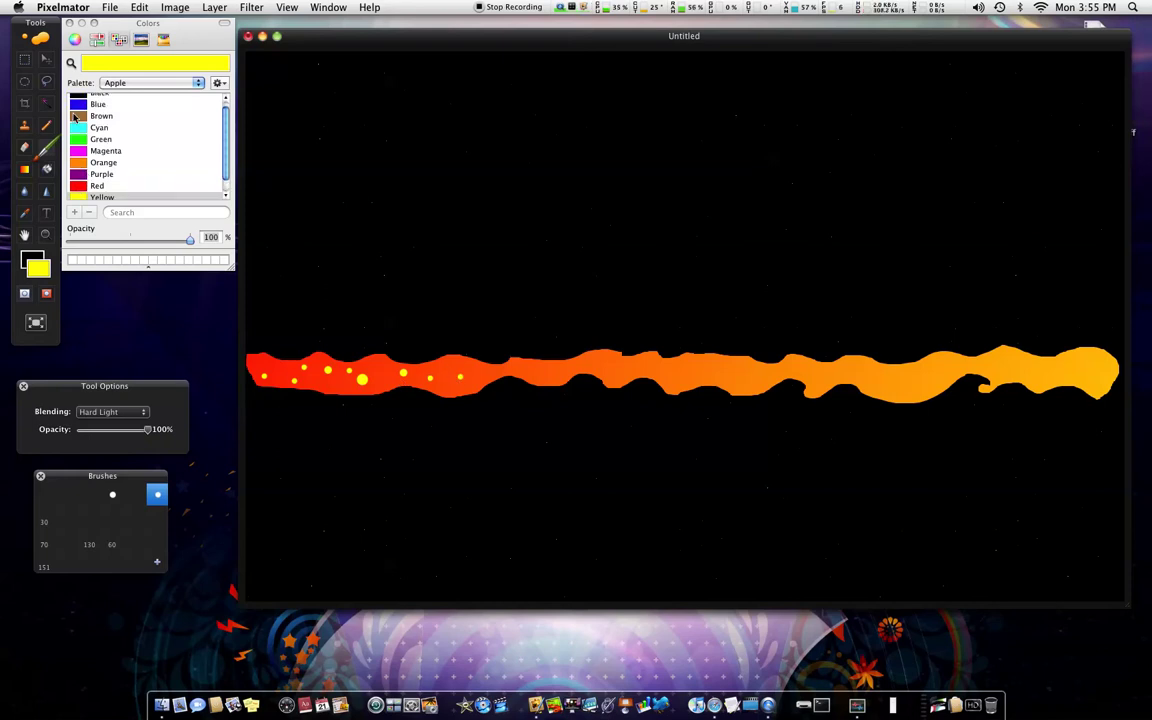
Step: Choose Blue in the Colors palette to paint blue dots along the streak's middle
scroll(74, 117, up, 1)
click(80, 110)
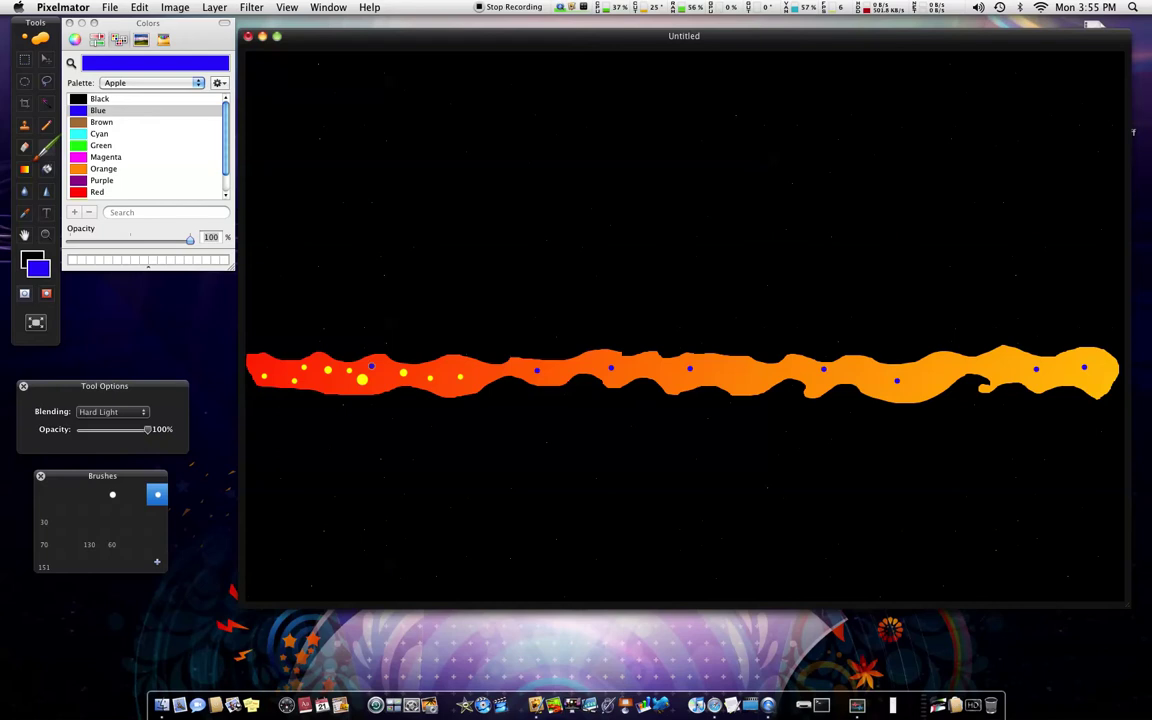
scroll(81, 180, down, 1)
scroll(115, 150, up, 1)
Step: Darken Orange to a deep orange-brown on the colour wheel and paint three dots on the streak
click(86, 160)
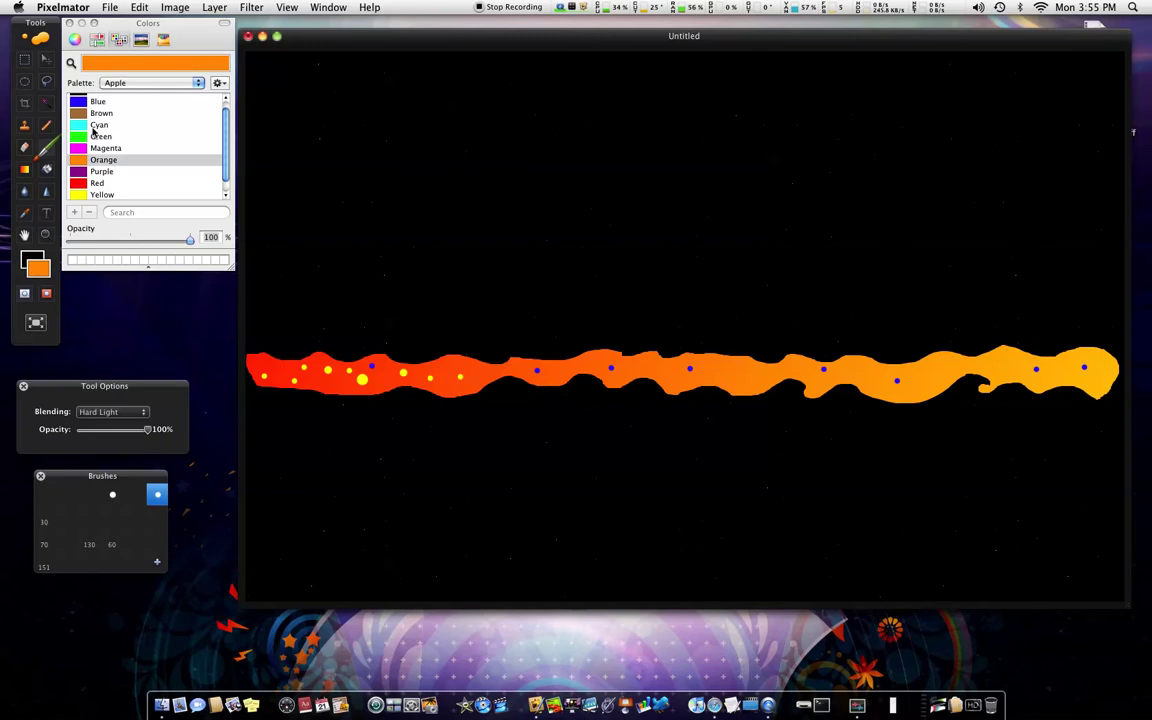
click(74, 39)
drag(226, 79, 226, 117)
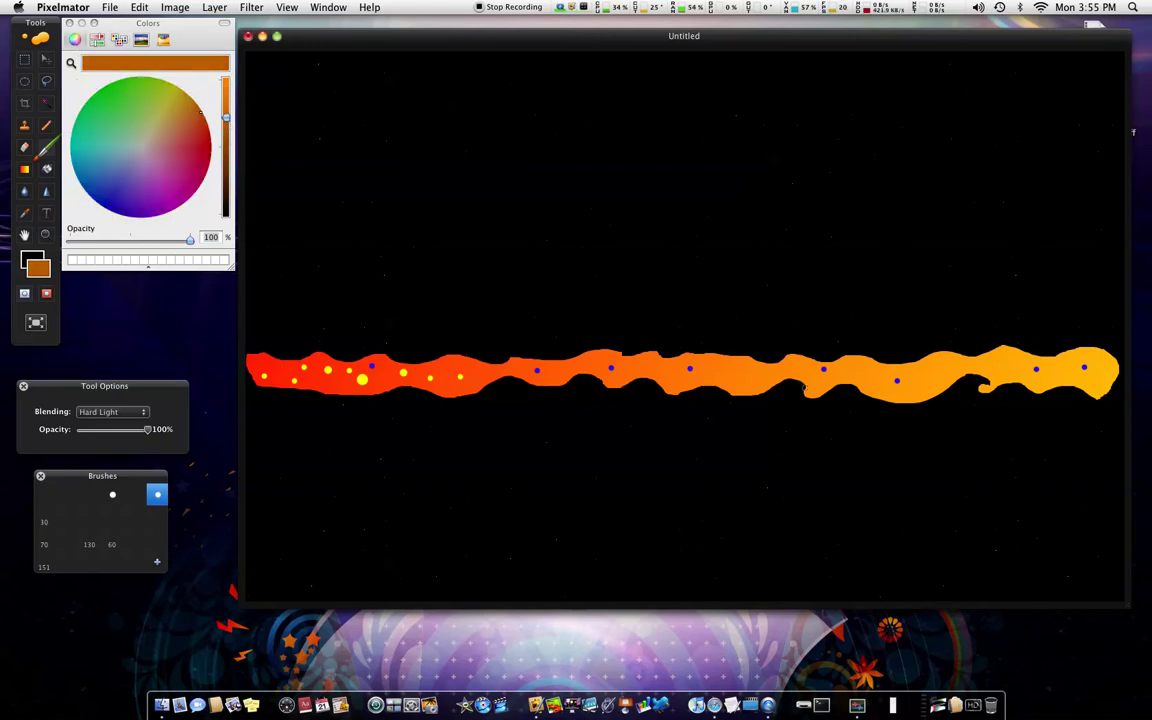
click(980, 365)
drag(226, 117, 226, 141)
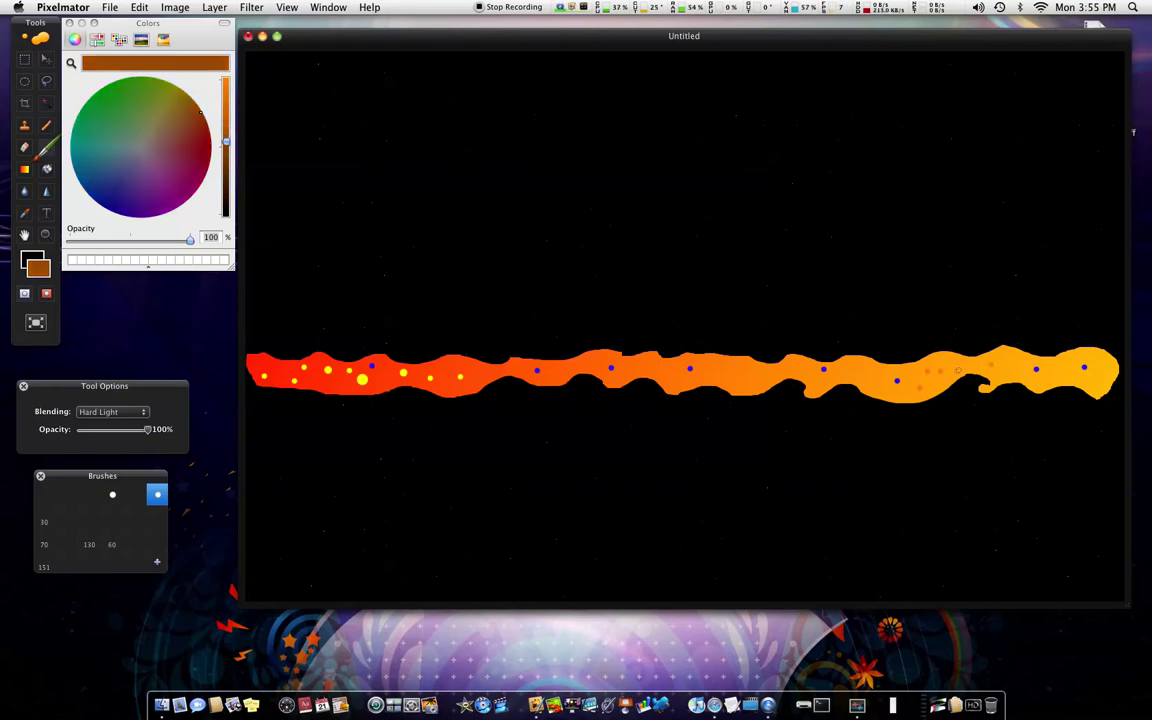
click(1061, 376)
click(872, 378)
click(119, 40)
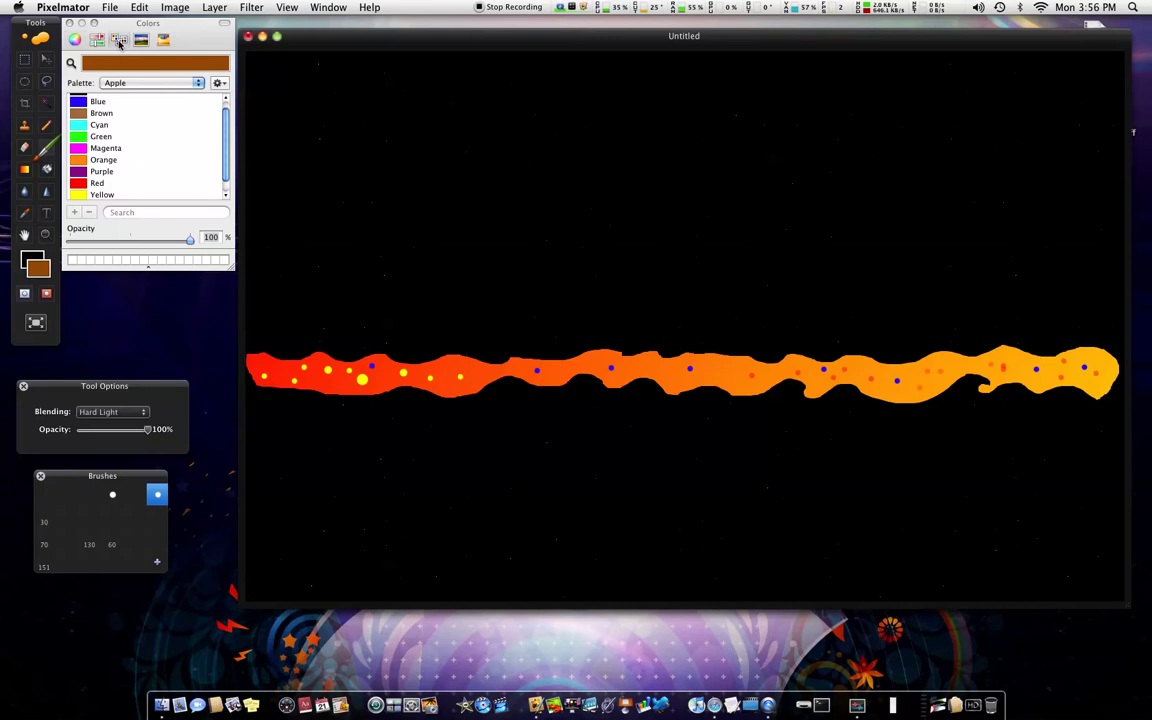
Step: Apply Filter > Stylize > Pointillize to the streak with a radius of 4
click(246, 7)
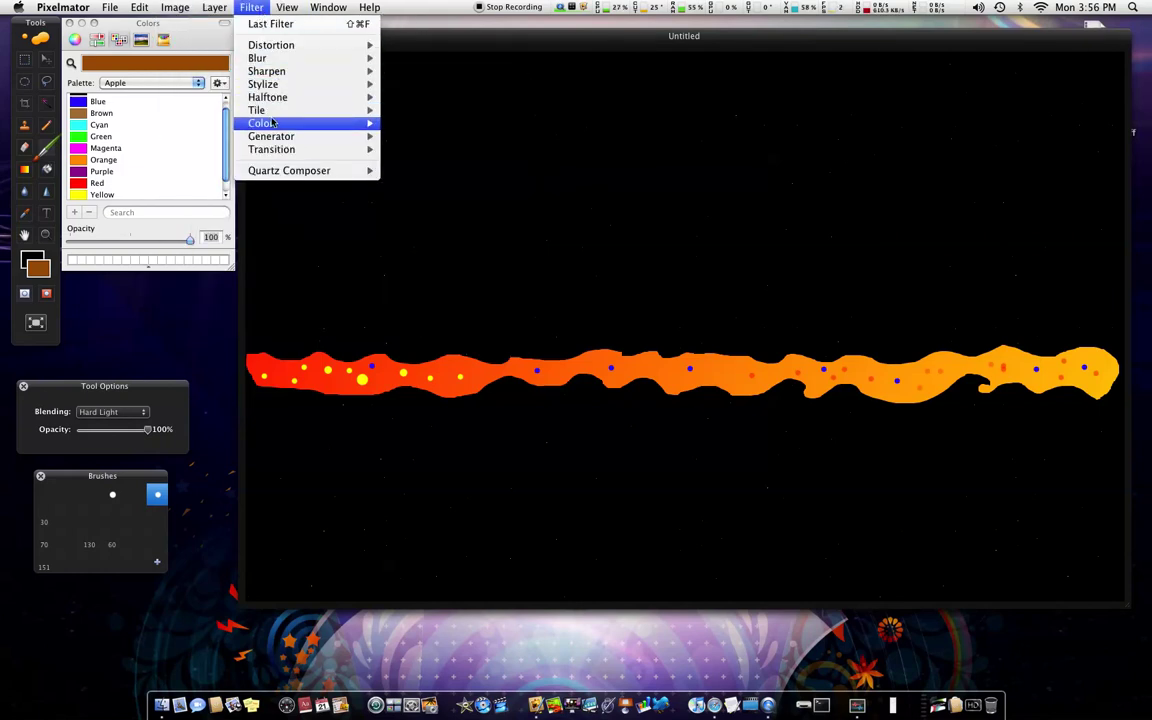
mouse_move(268, 95)
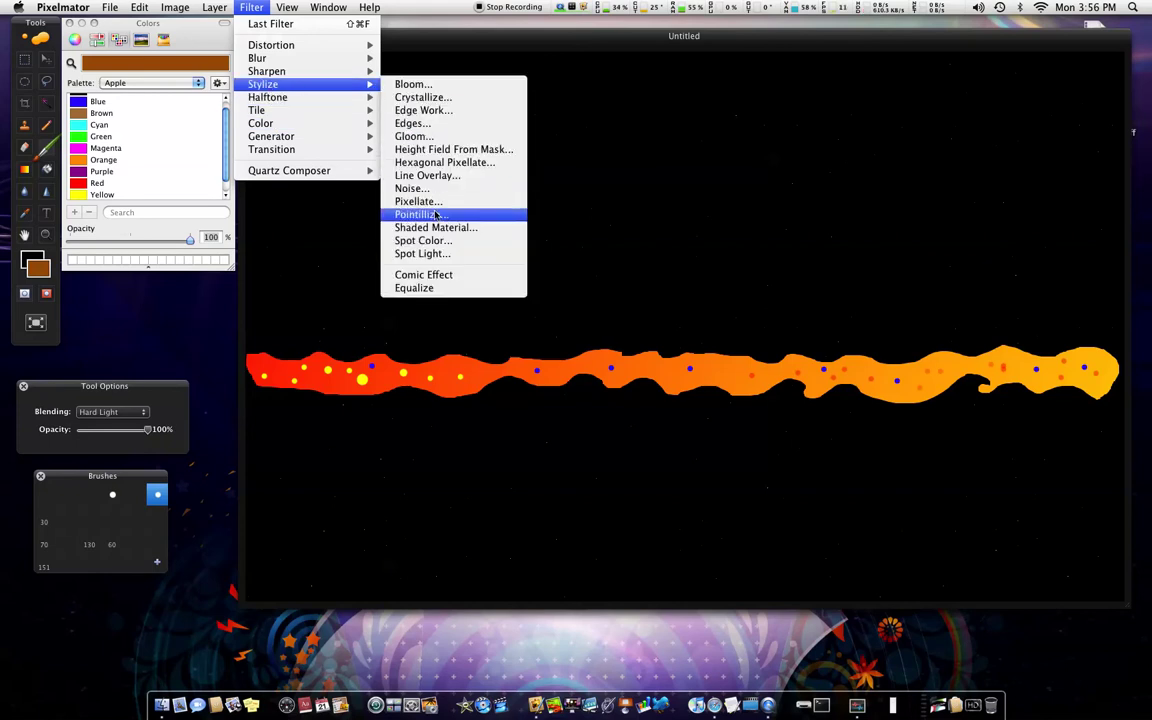
click(435, 214)
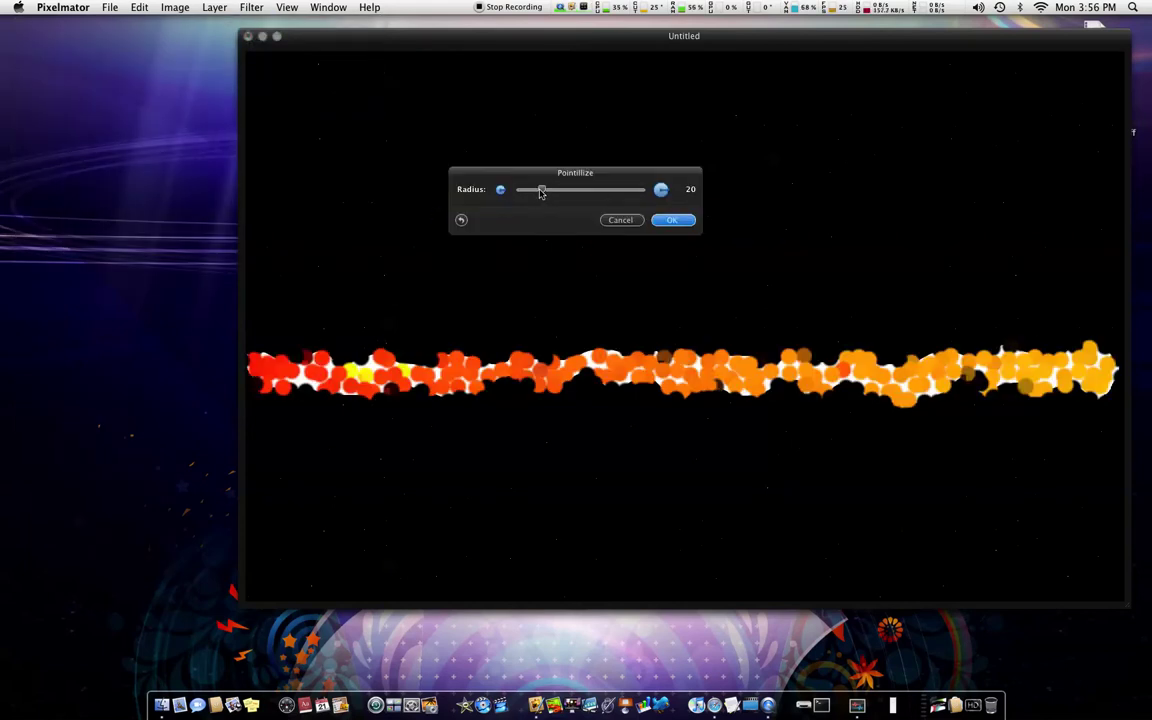
drag(541, 193, 522, 190)
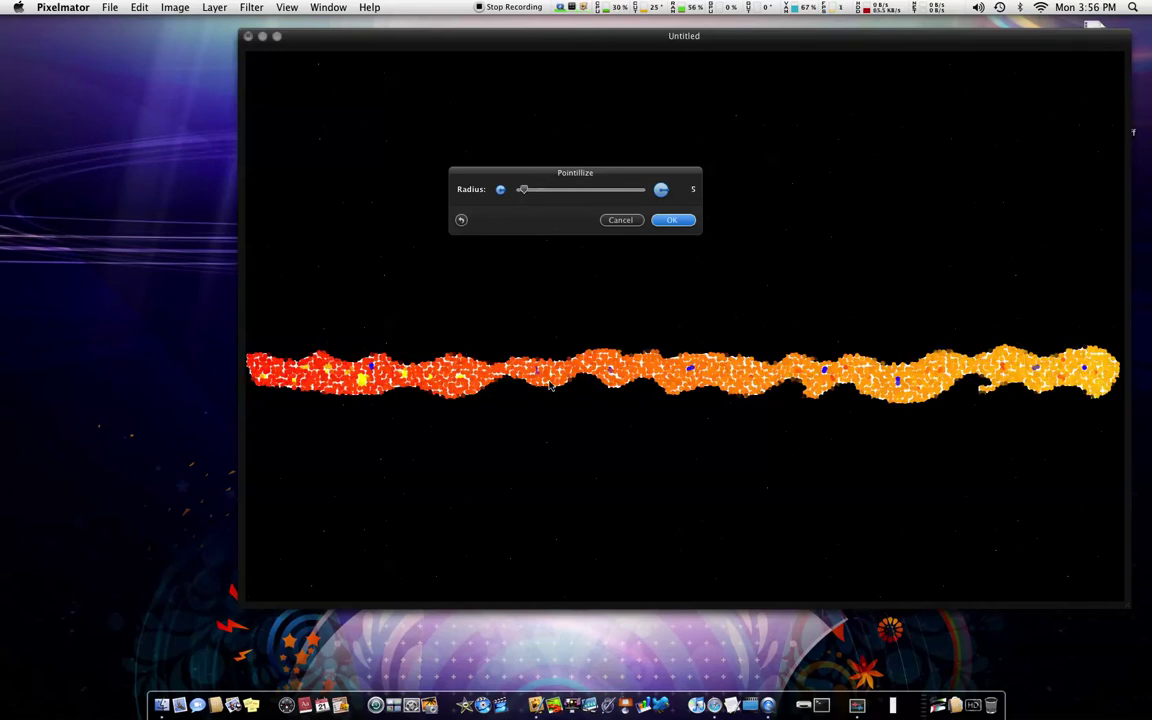
drag(525, 193, 521, 192)
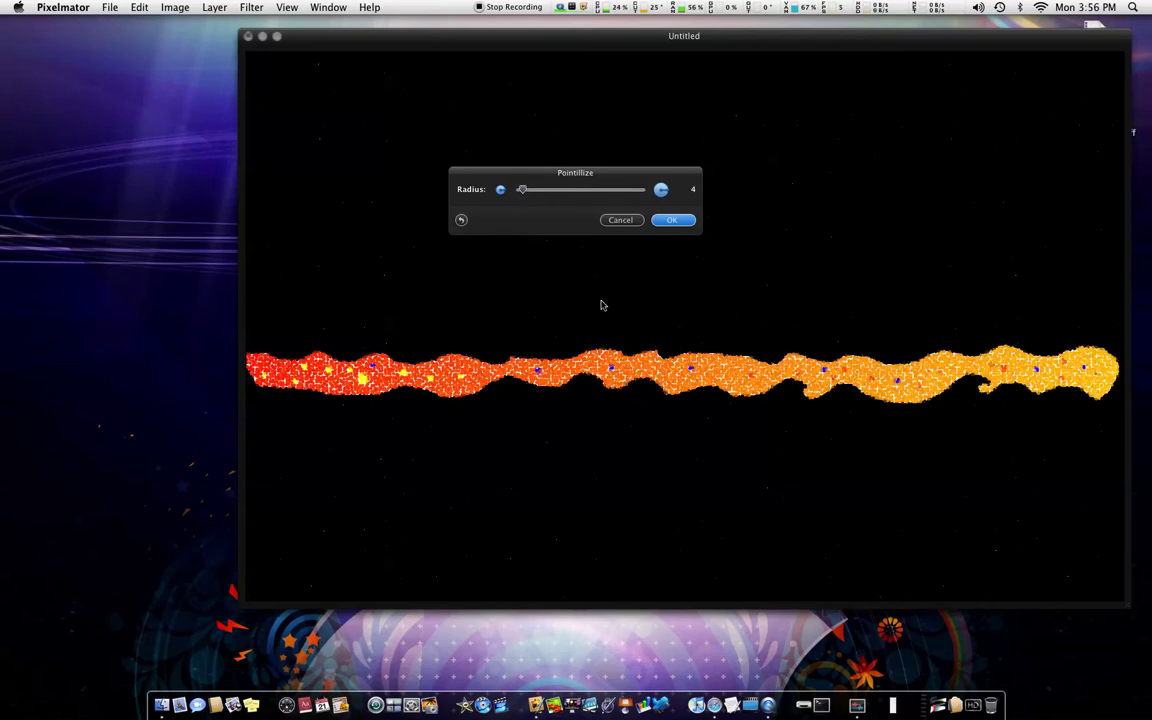
click(668, 221)
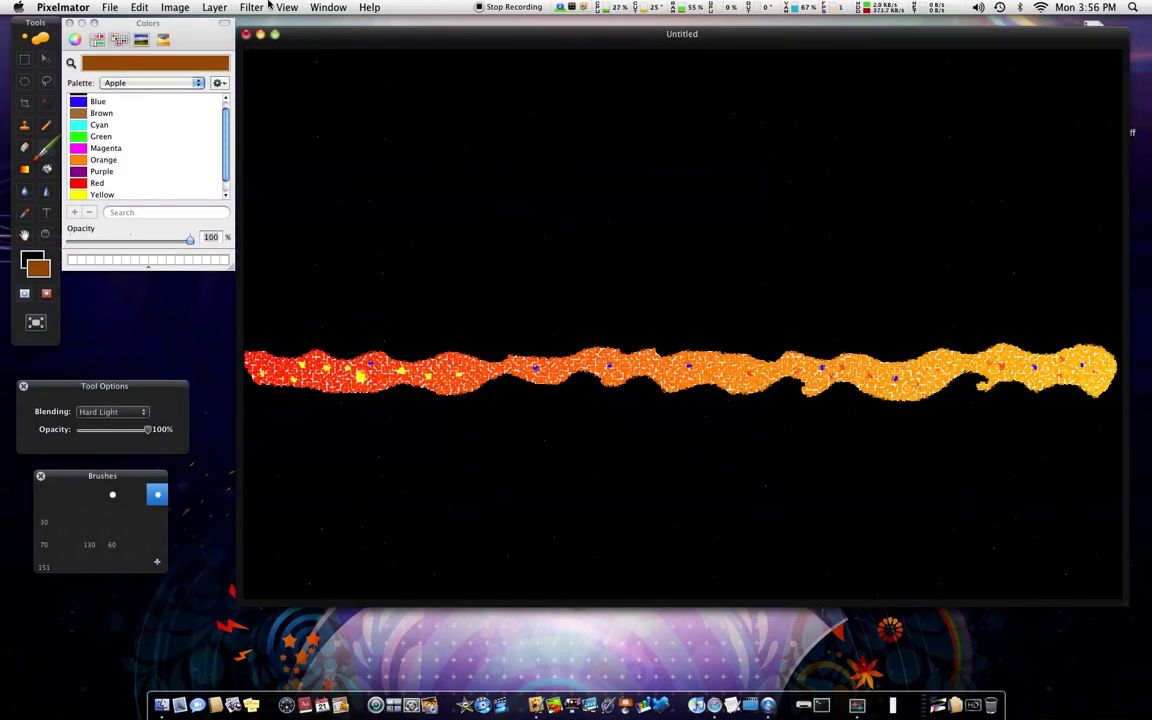
Step: Apply a Zoom Blur centred on the orange streak with amount 60
click(217, 6)
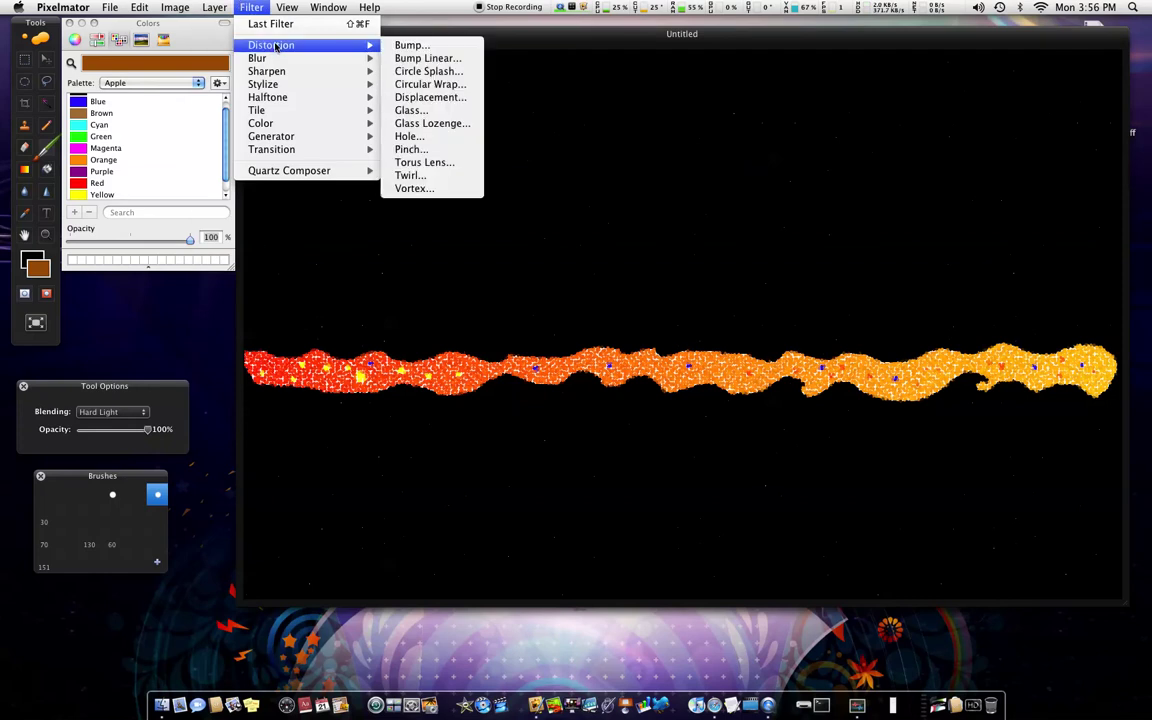
mouse_move(272, 70)
click(412, 108)
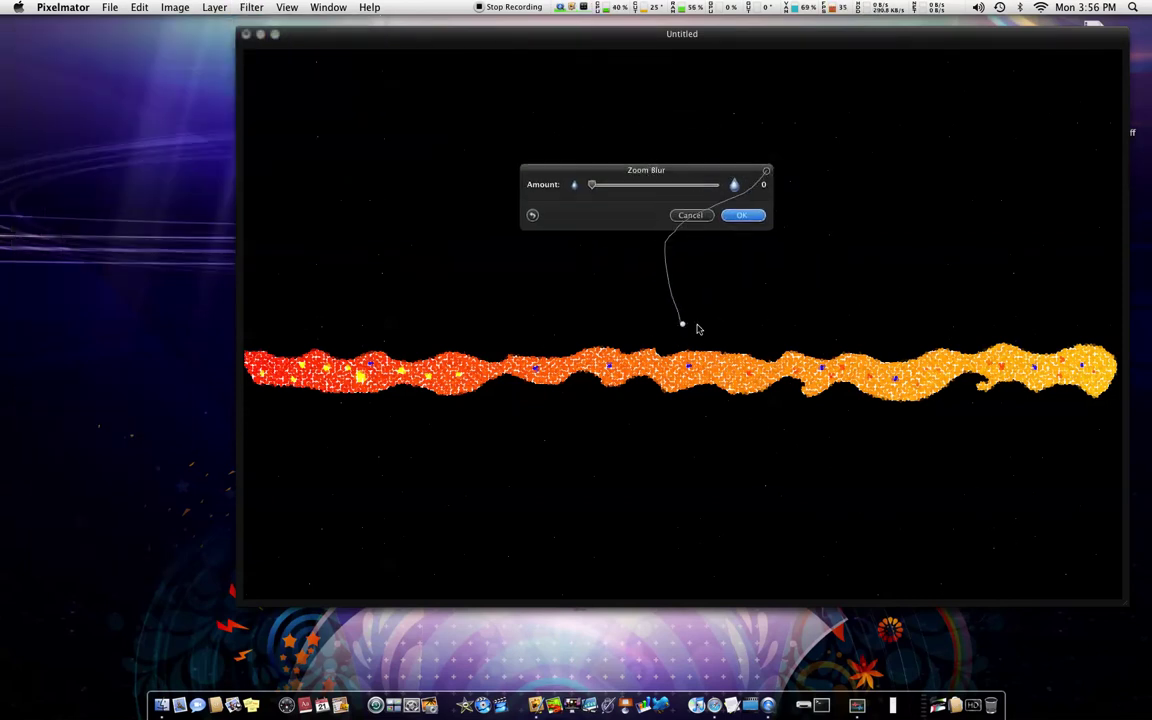
drag(679, 330, 657, 339)
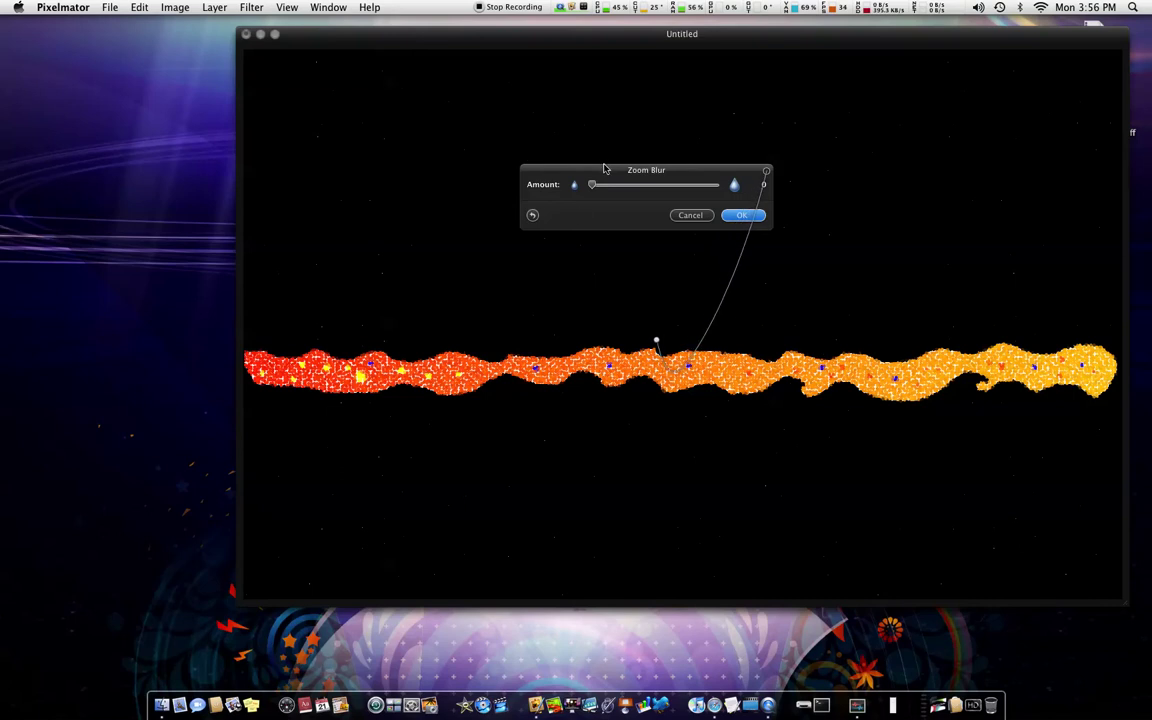
mouse_move(592, 185)
mouse_down()
mouse_move(640, 195)
mouse_move(631, 188)
mouse_up()
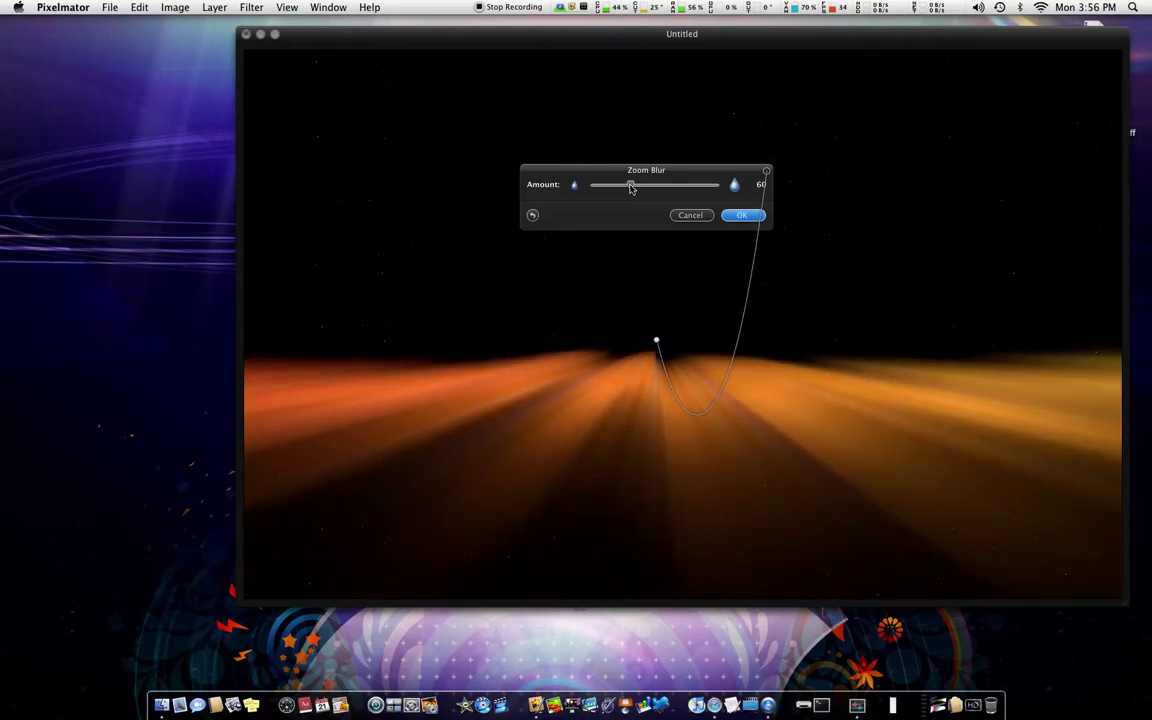
drag(657, 341, 665, 339)
drag(657, 172, 663, 134)
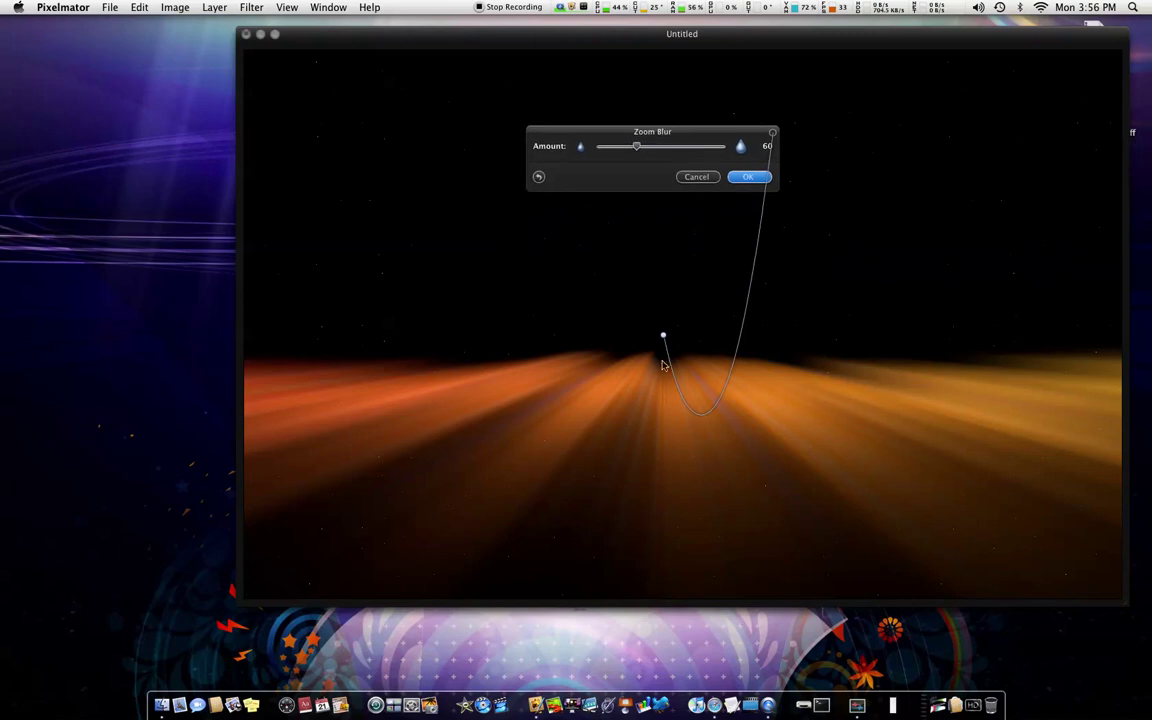
click(663, 334)
drag(664, 332, 663, 332)
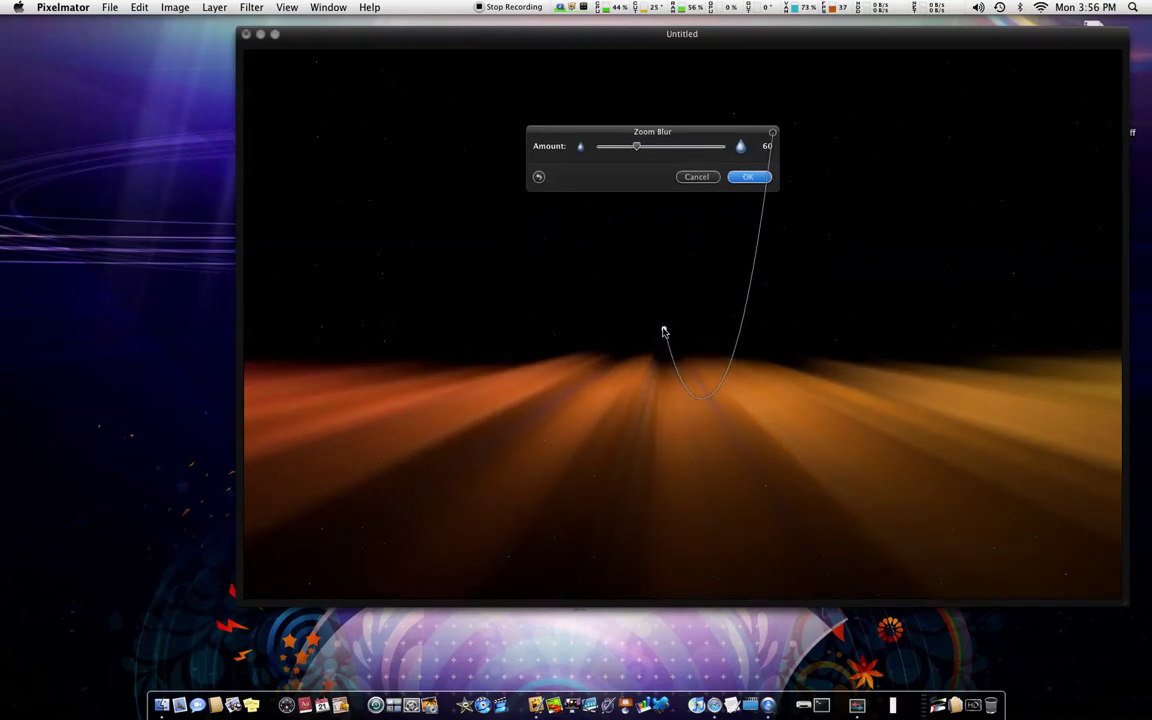
click(749, 177)
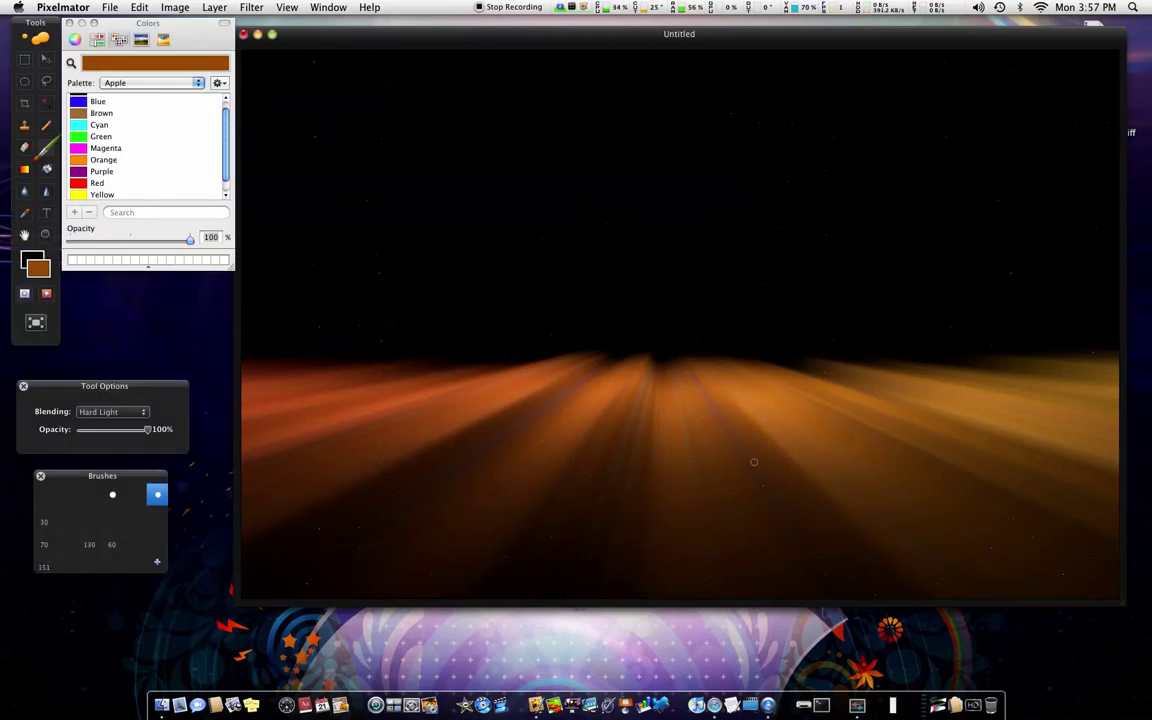
Step: In the Gradient tool's editor, make the starting stop blue and the middle stop red
click(24, 164)
click(157, 628)
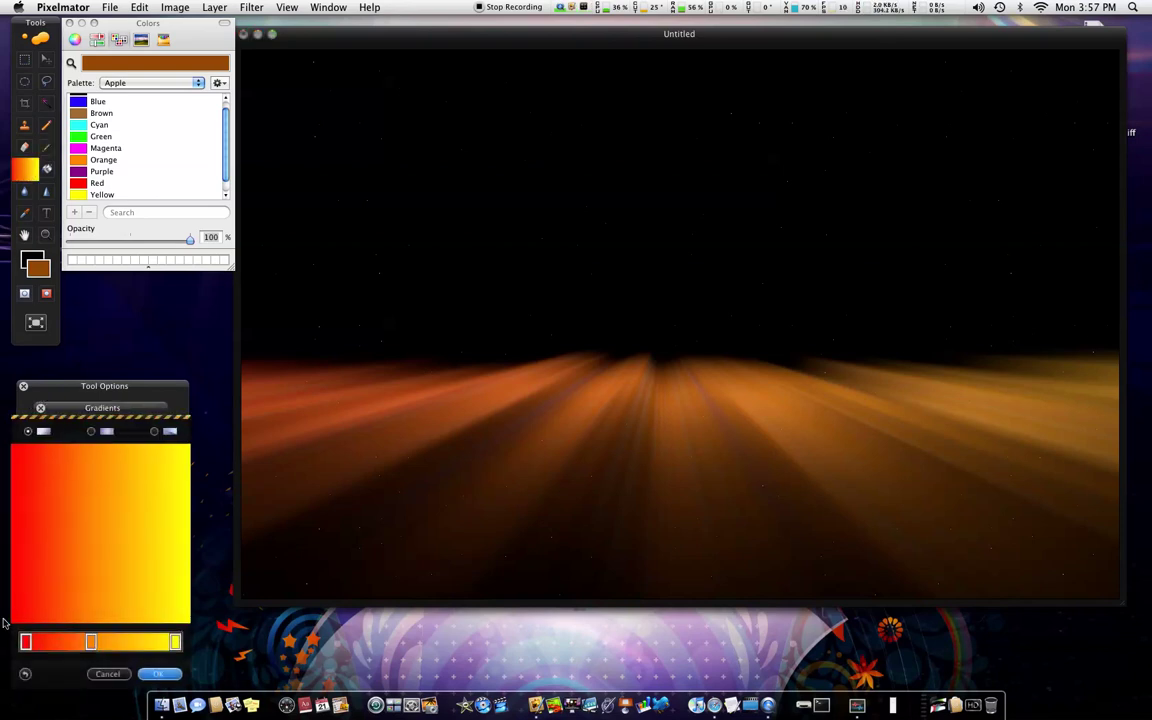
click(25, 642)
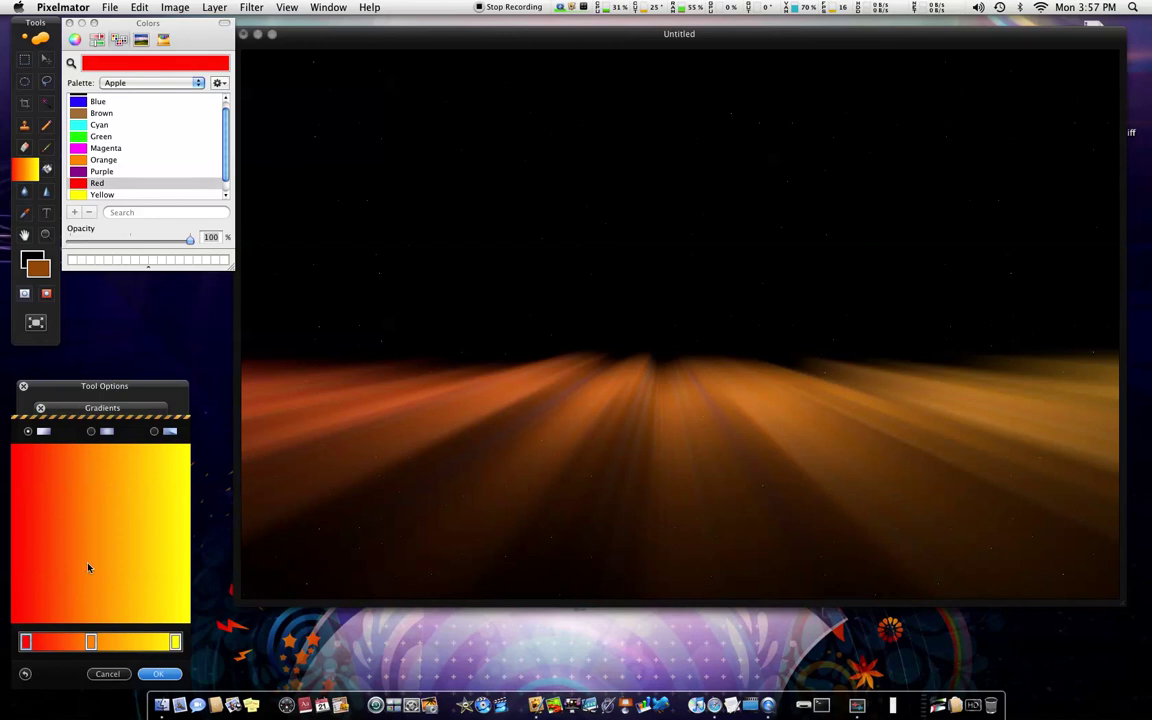
scroll(110, 140, up, 1)
click(90, 110)
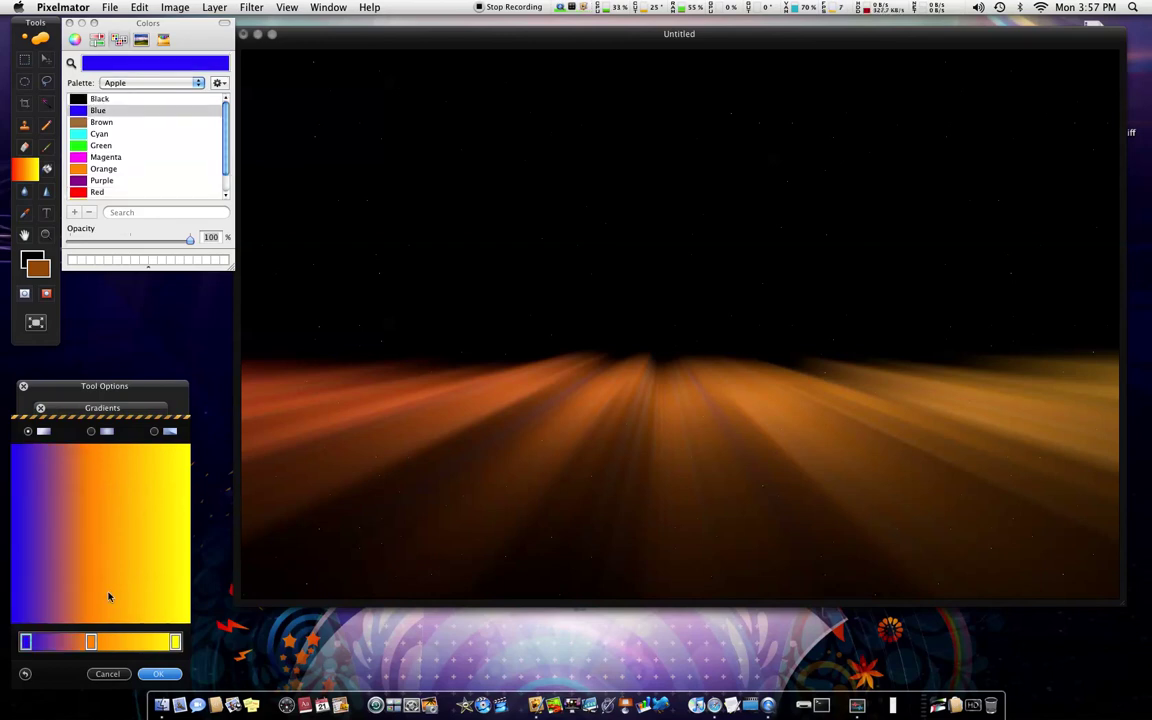
click(103, 168)
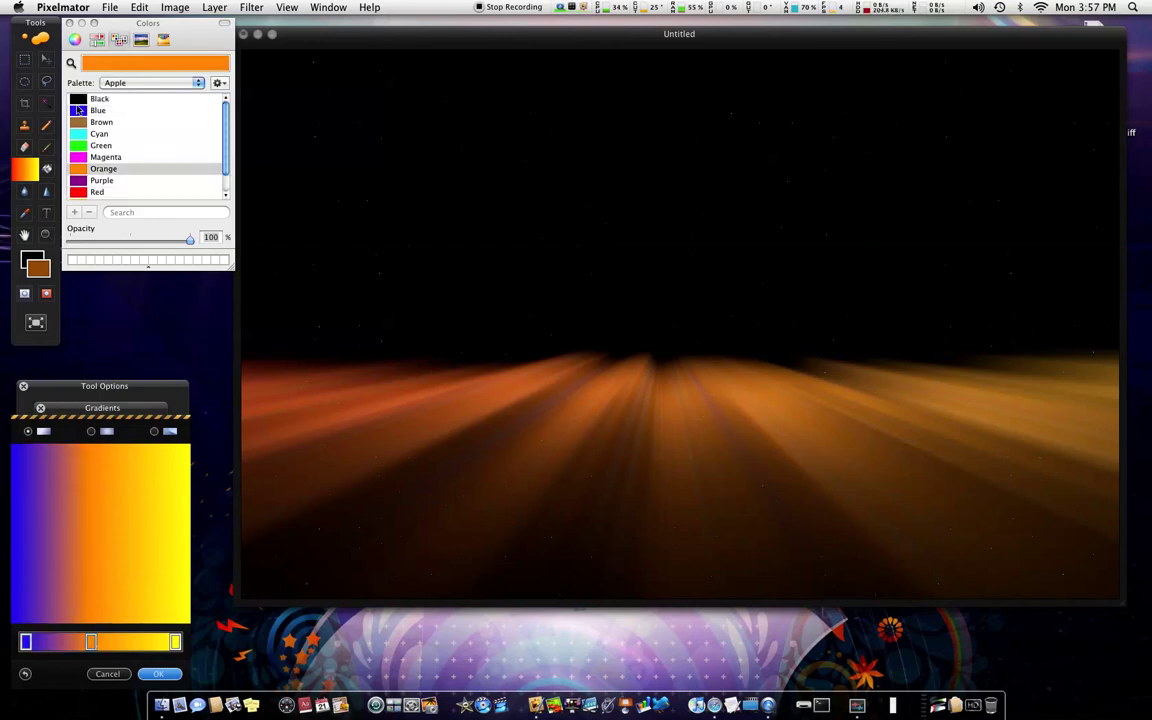
scroll(78, 110, down, 1)
click(80, 186)
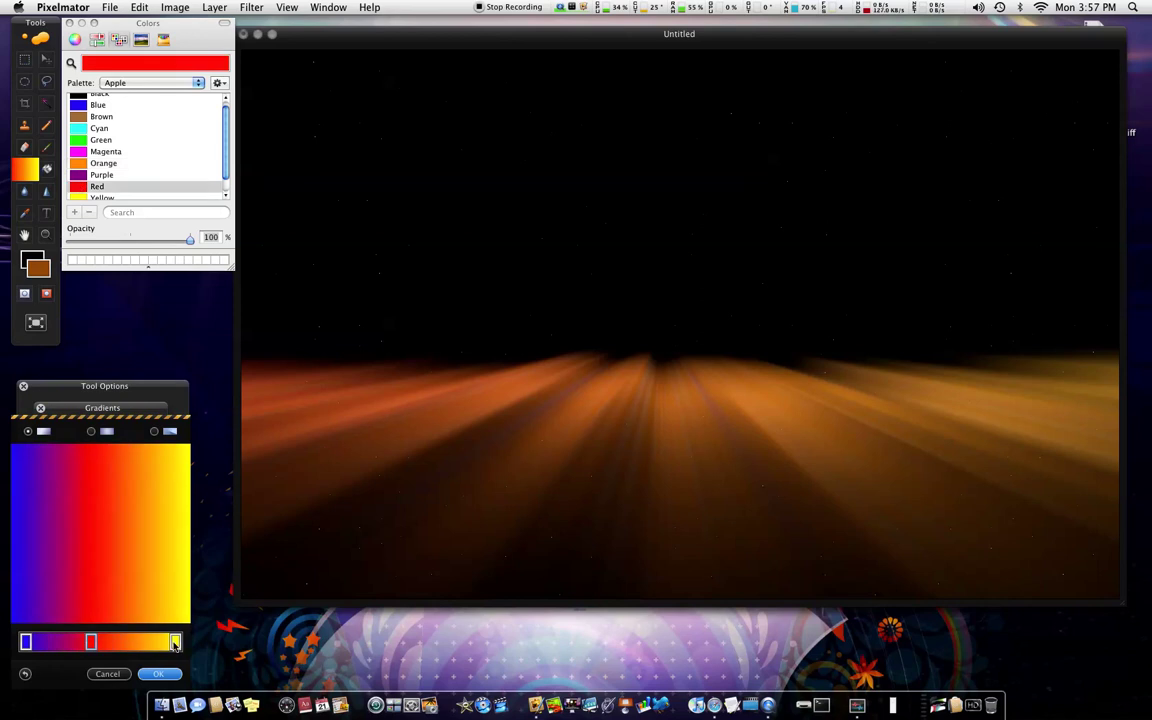
Step: Make the end stop blue and save the blue-red-blue gradient as a preset
click(175, 643)
scroll(90, 125, up, 1)
click(76, 110)
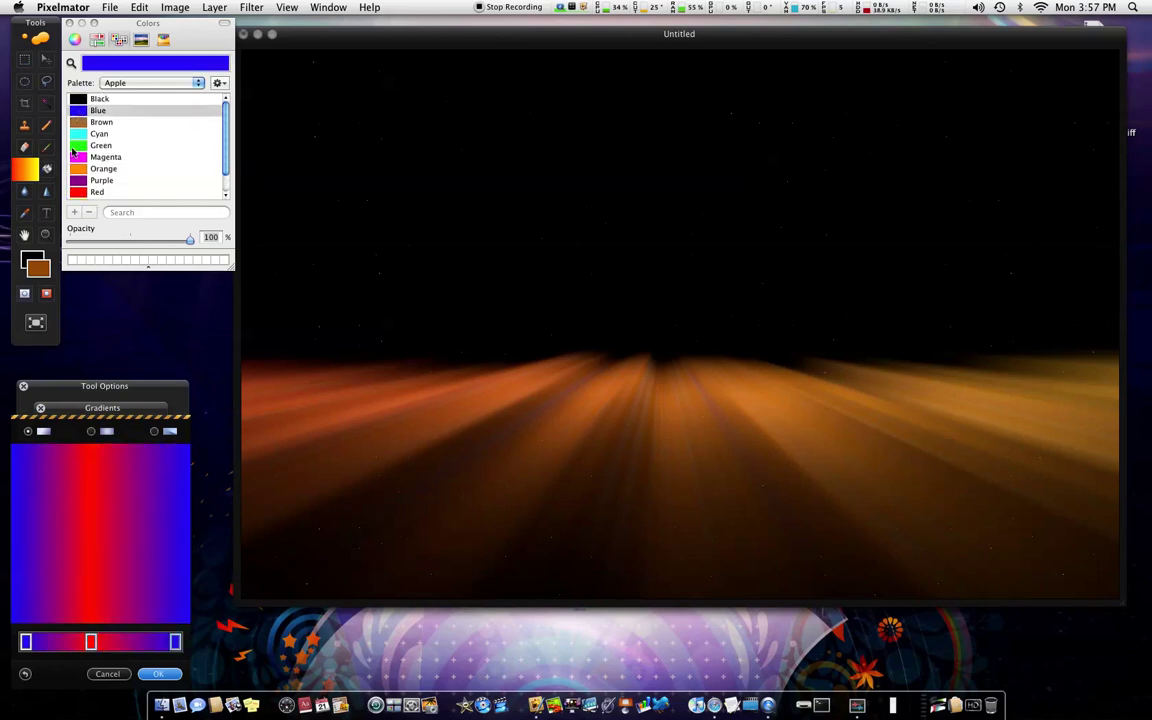
scroll(72, 152, down, 1)
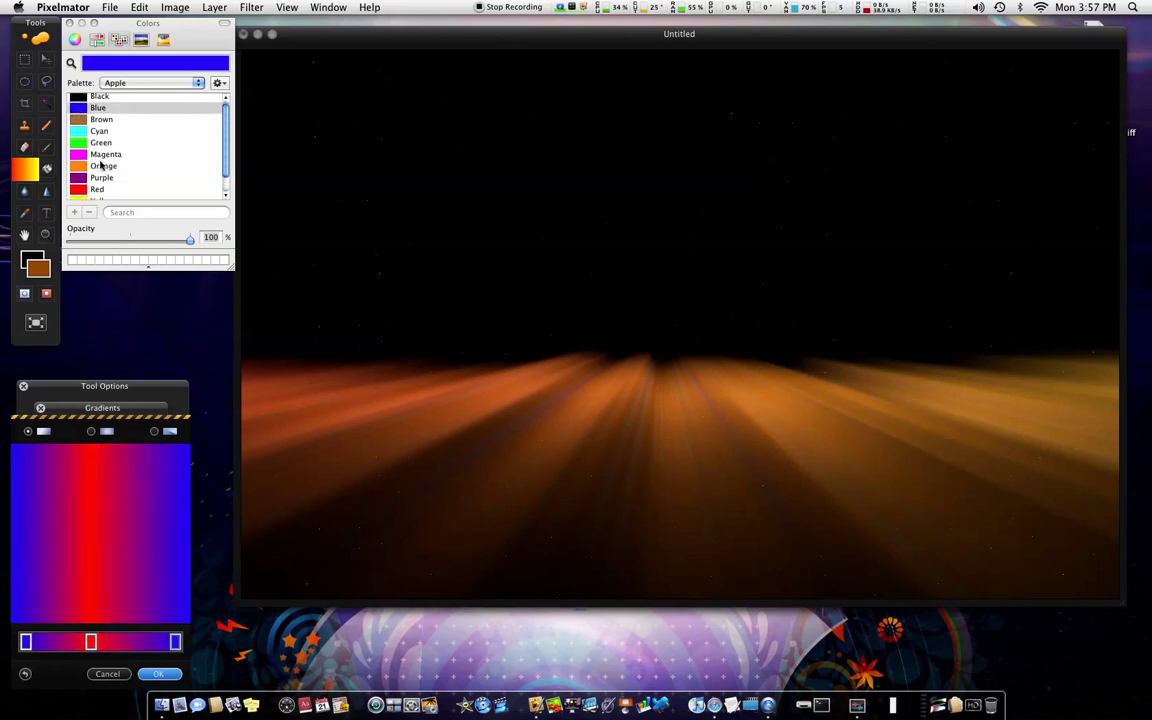
click(170, 675)
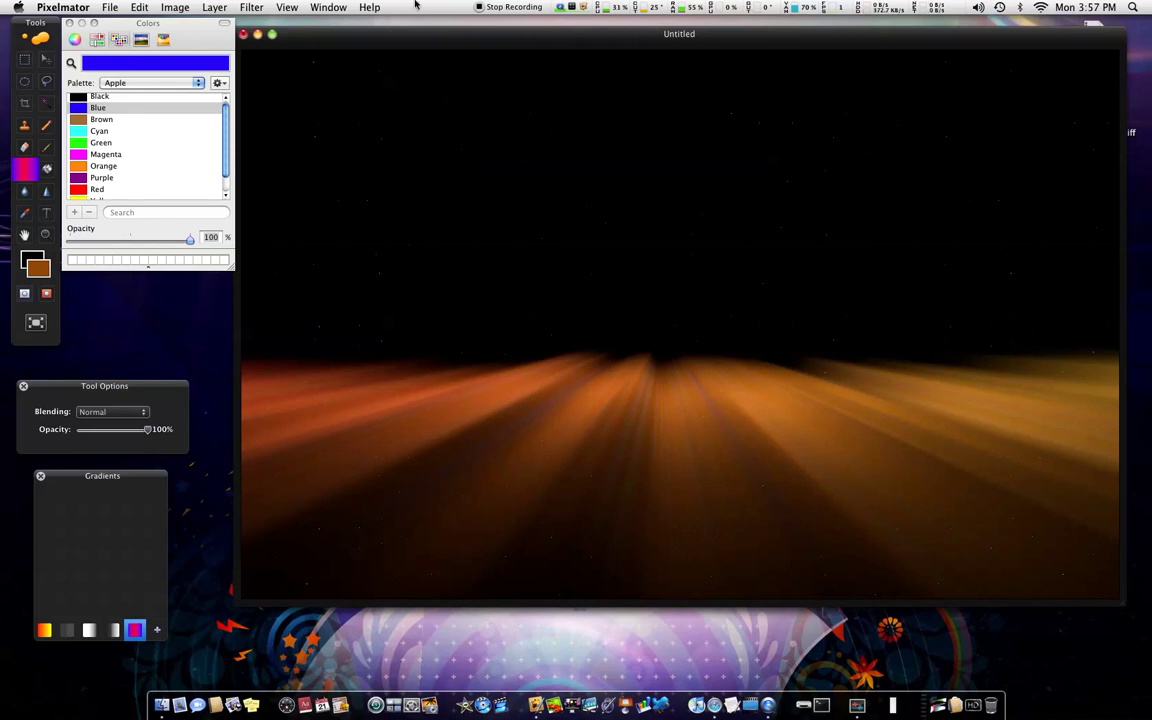
drag(418, 38, 421, 35)
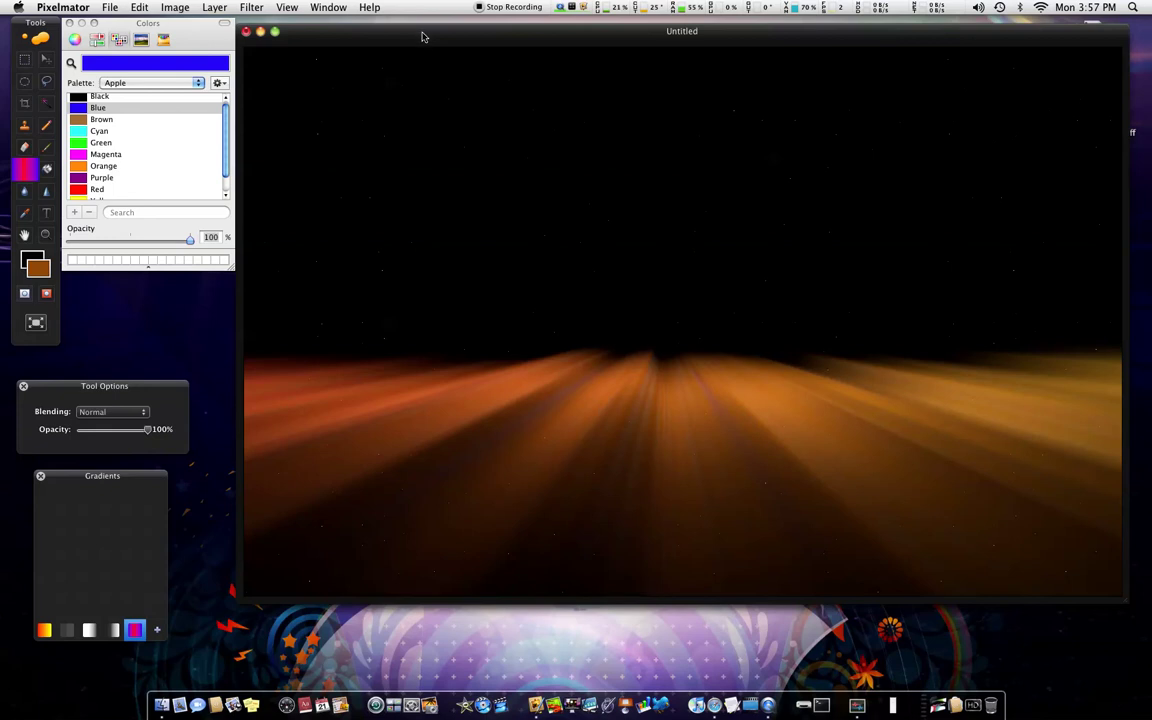
drag(424, 41, 425, 37)
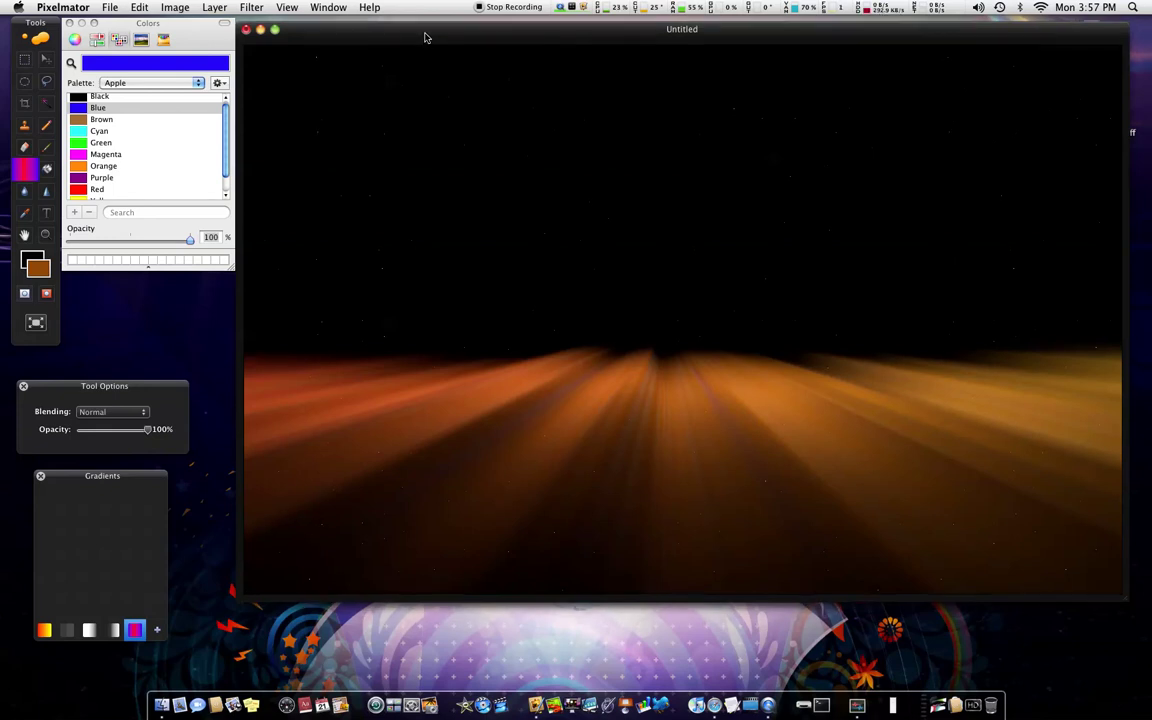
Step: Type TYLER on the canvas and set it to 36 pt Gill Sans
click(45, 212)
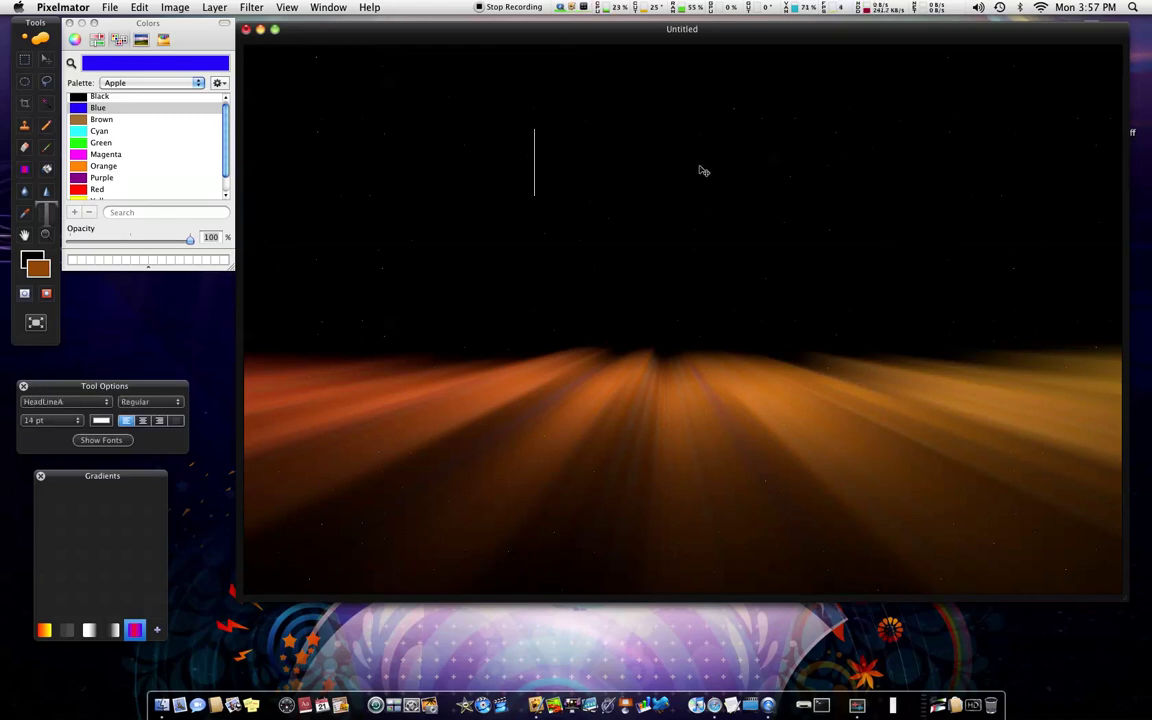
text(TY)
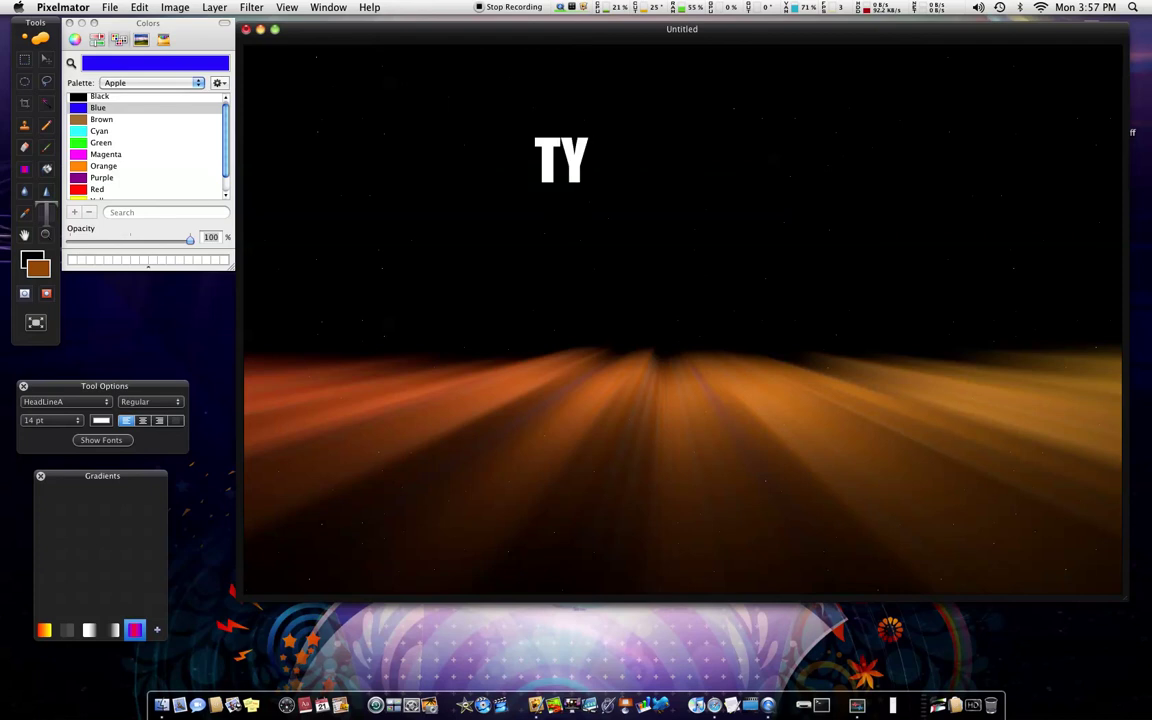
text(LER)
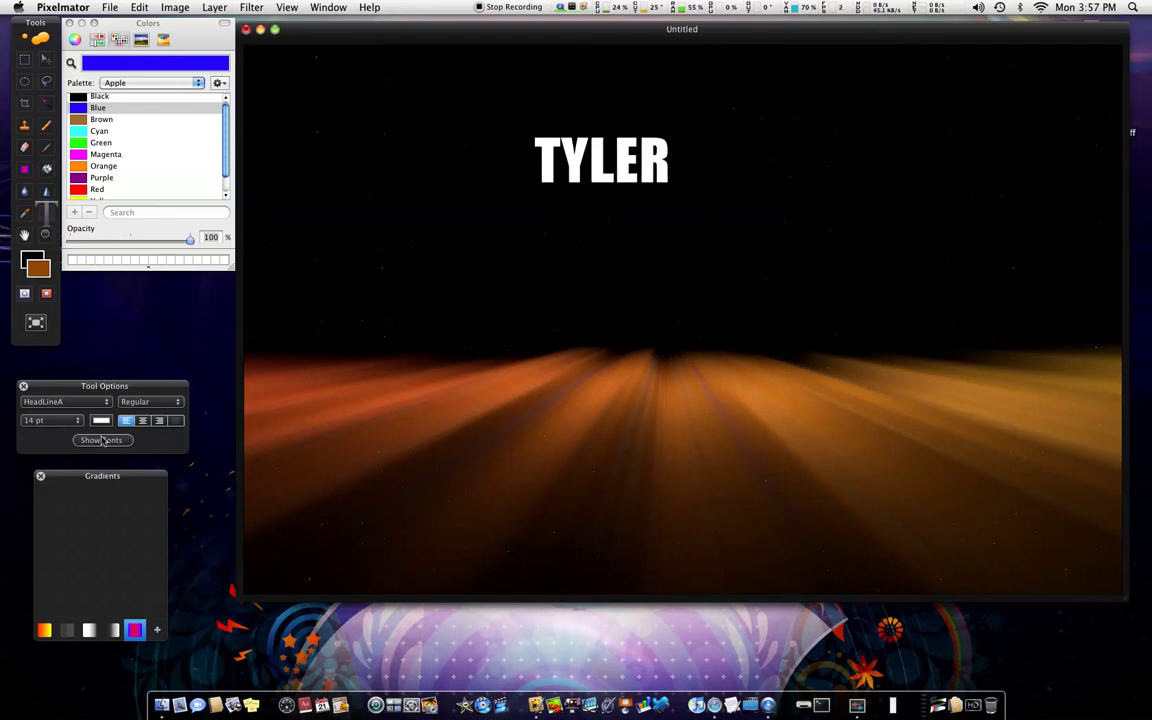
click(70, 420)
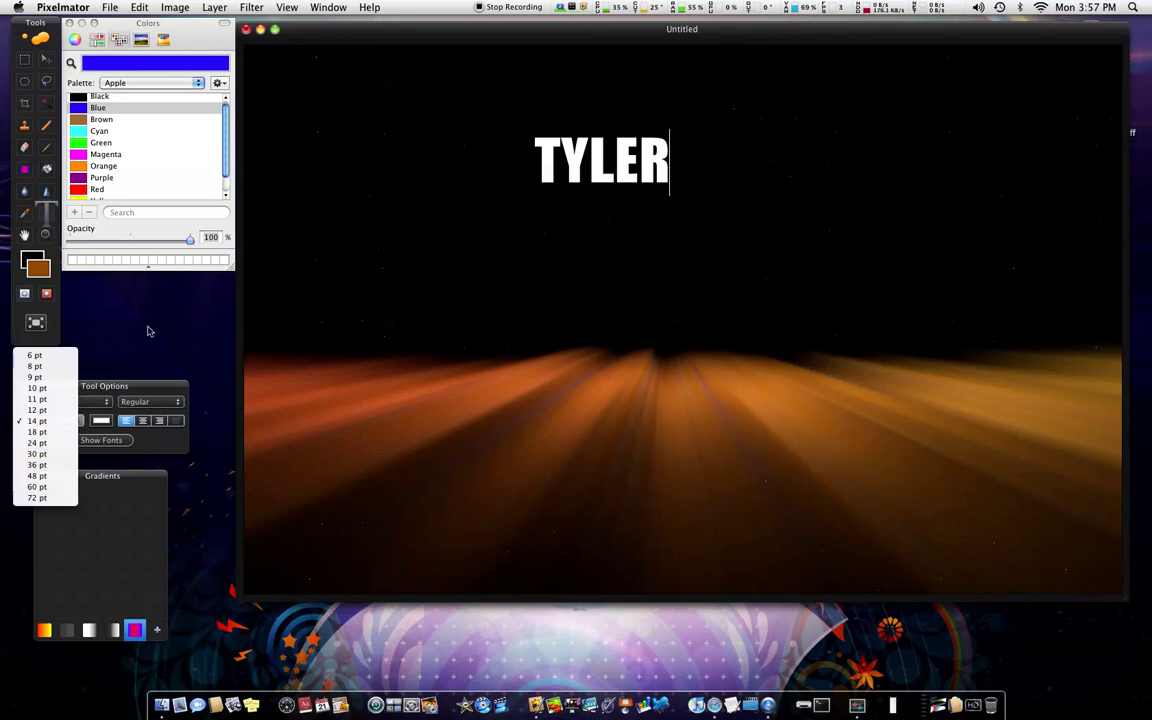
click(185, 314)
click(321, 51)
click(78, 420)
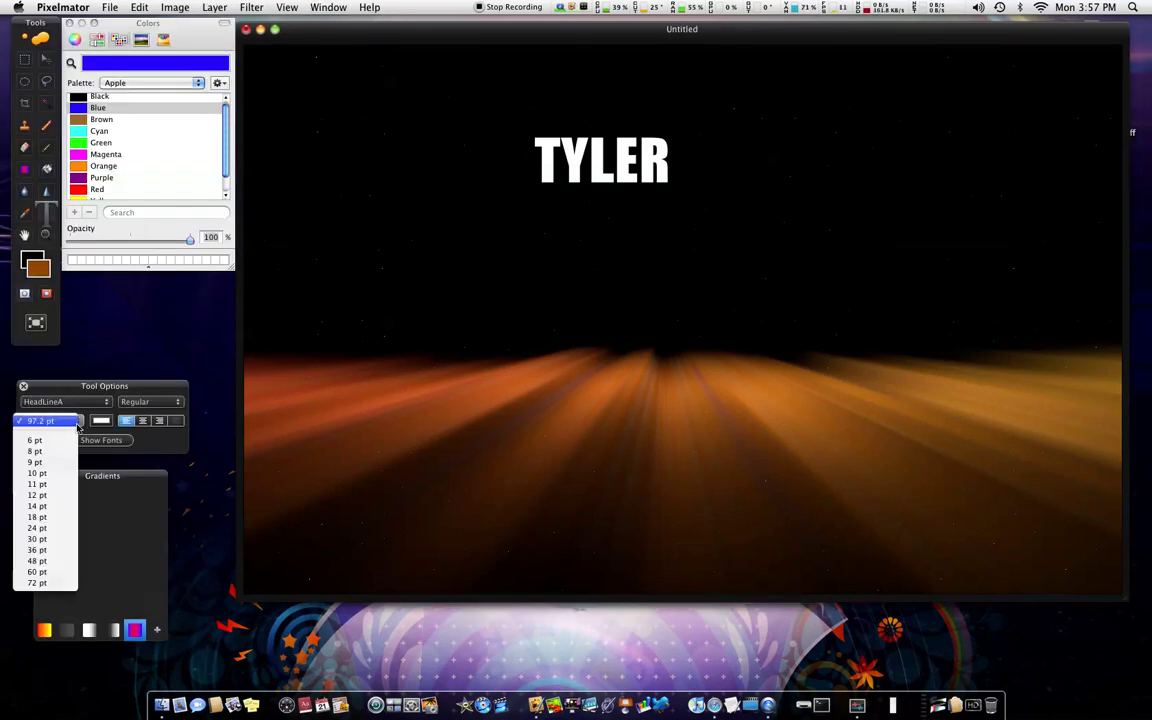
click(55, 552)
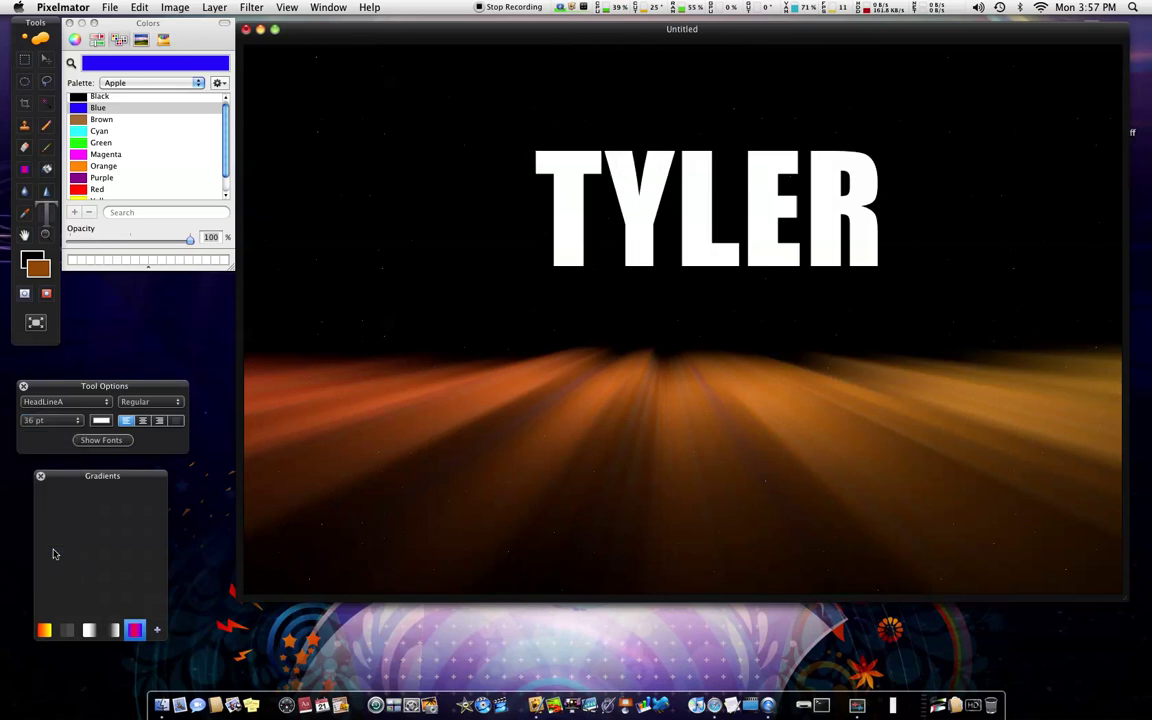
click(88, 408)
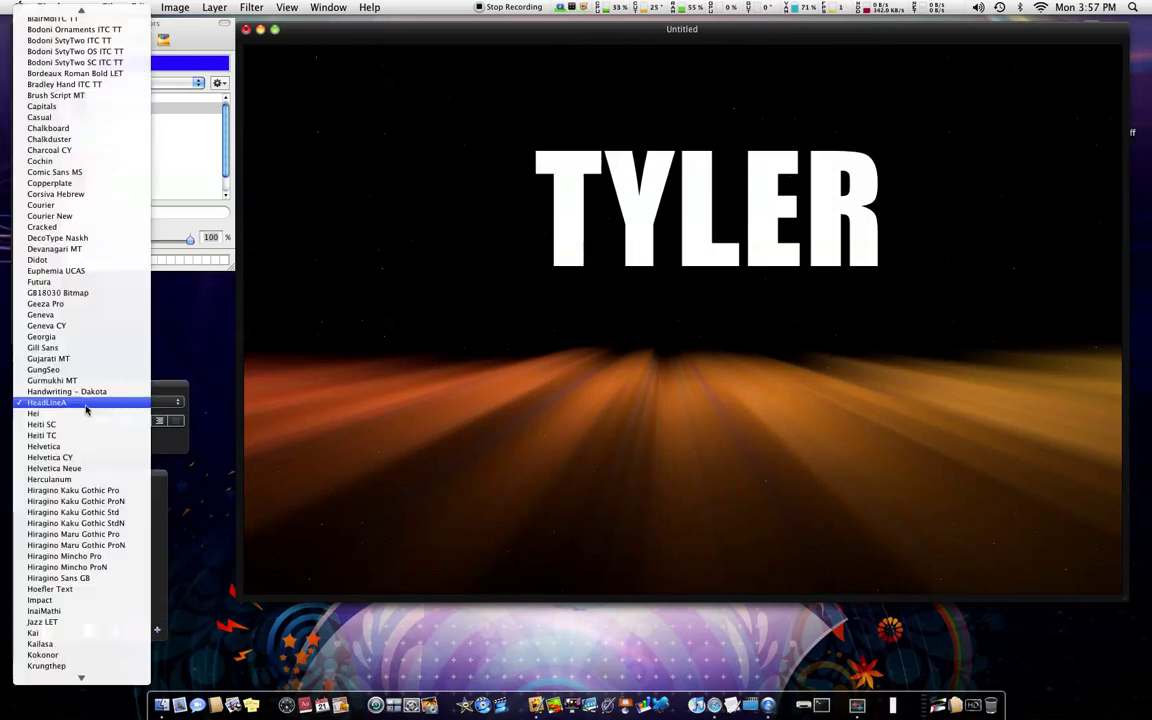
click(70, 345)
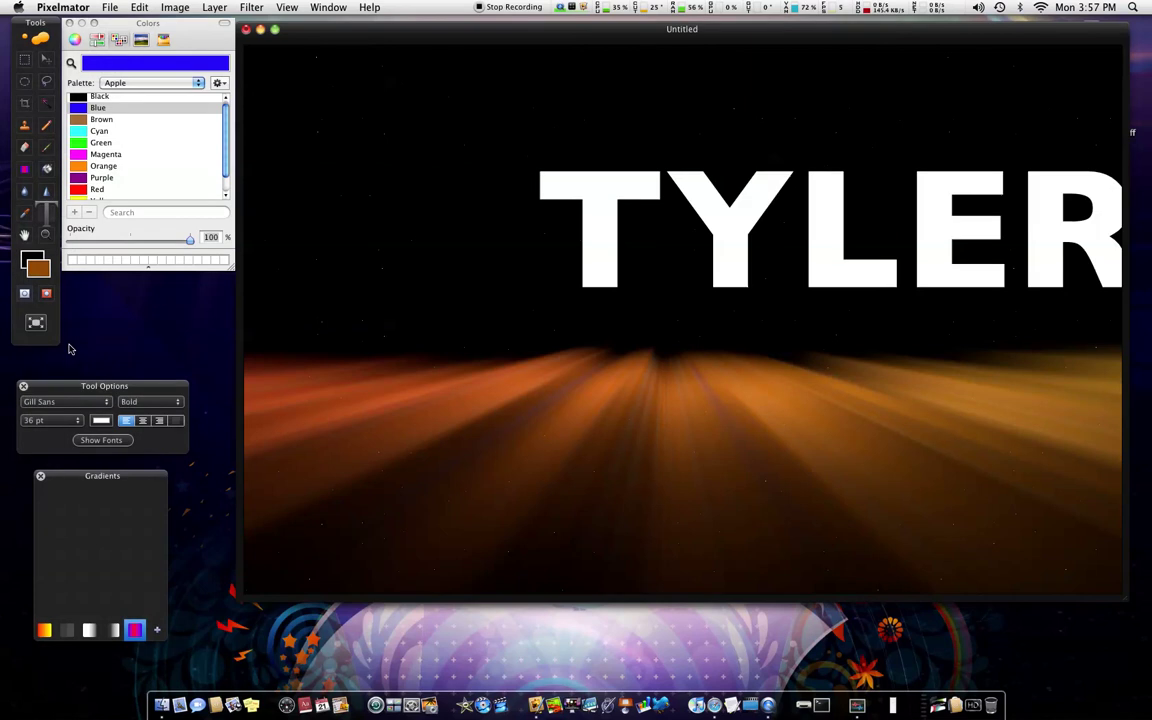
Step: Try Geneva, Futura, Didot, Courier and other fonts on TYLER, settling on Corsiva Hebrew
click(65, 401)
click(70, 373)
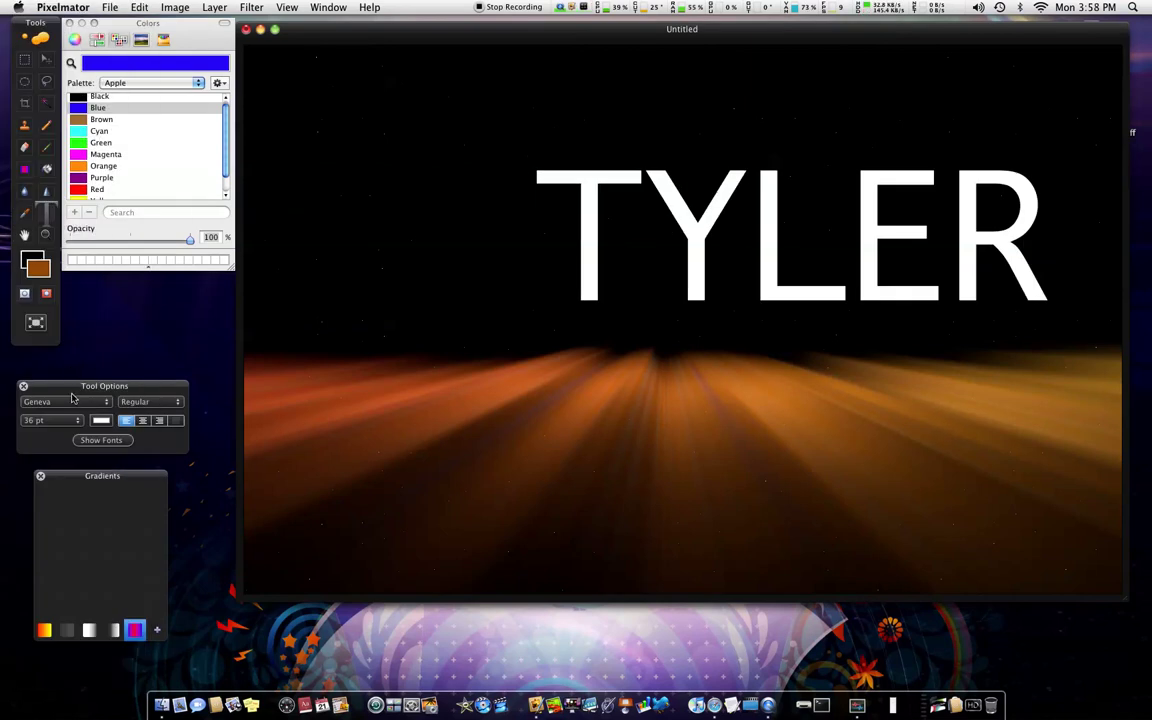
click(70, 404)
click(68, 368)
click(68, 399)
click(68, 383)
click(68, 398)
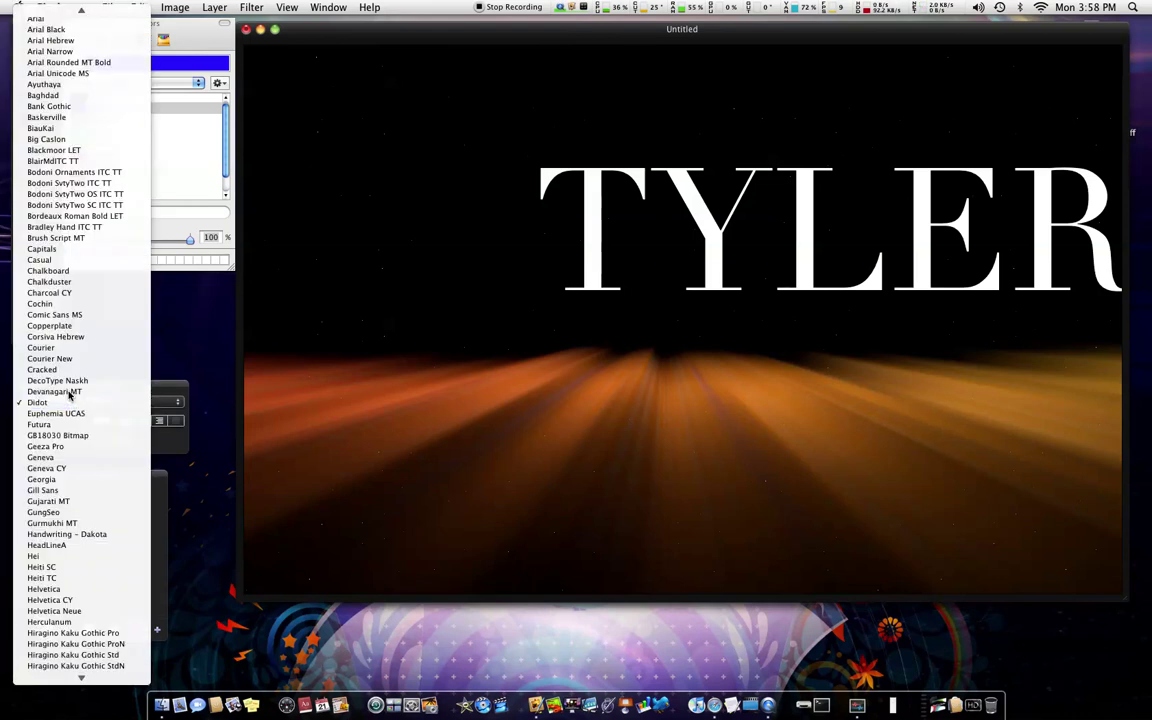
click(68, 392)
click(70, 401)
click(71, 391)
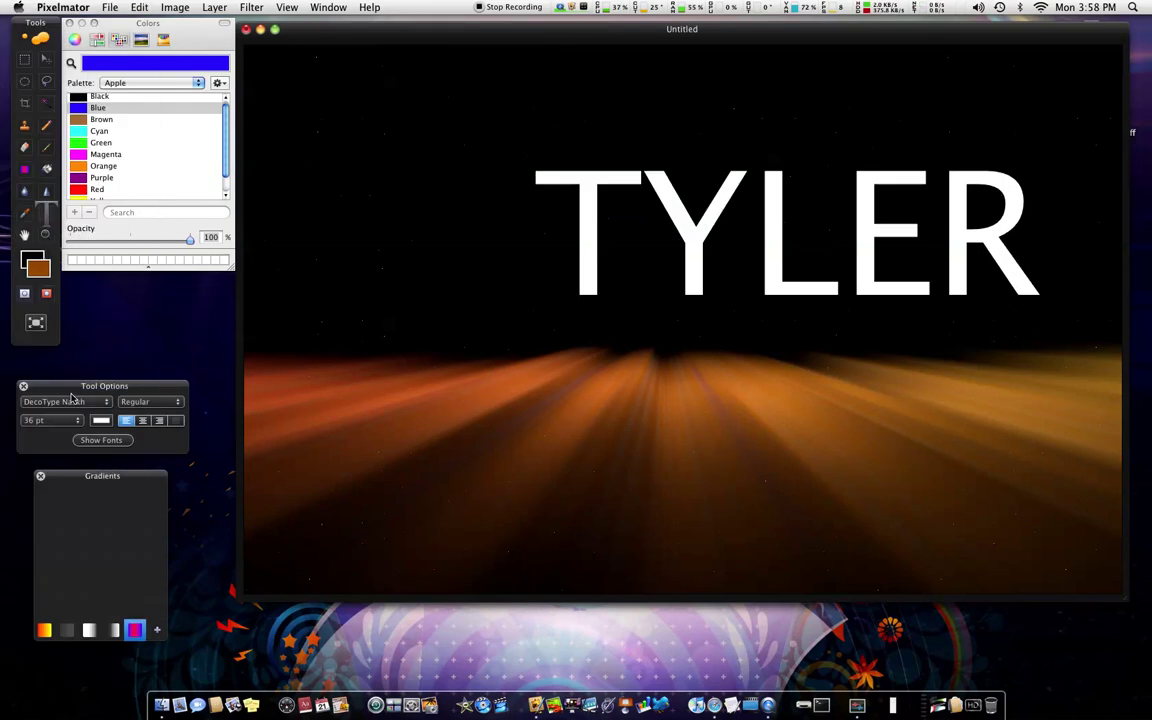
click(72, 399)
click(69, 392)
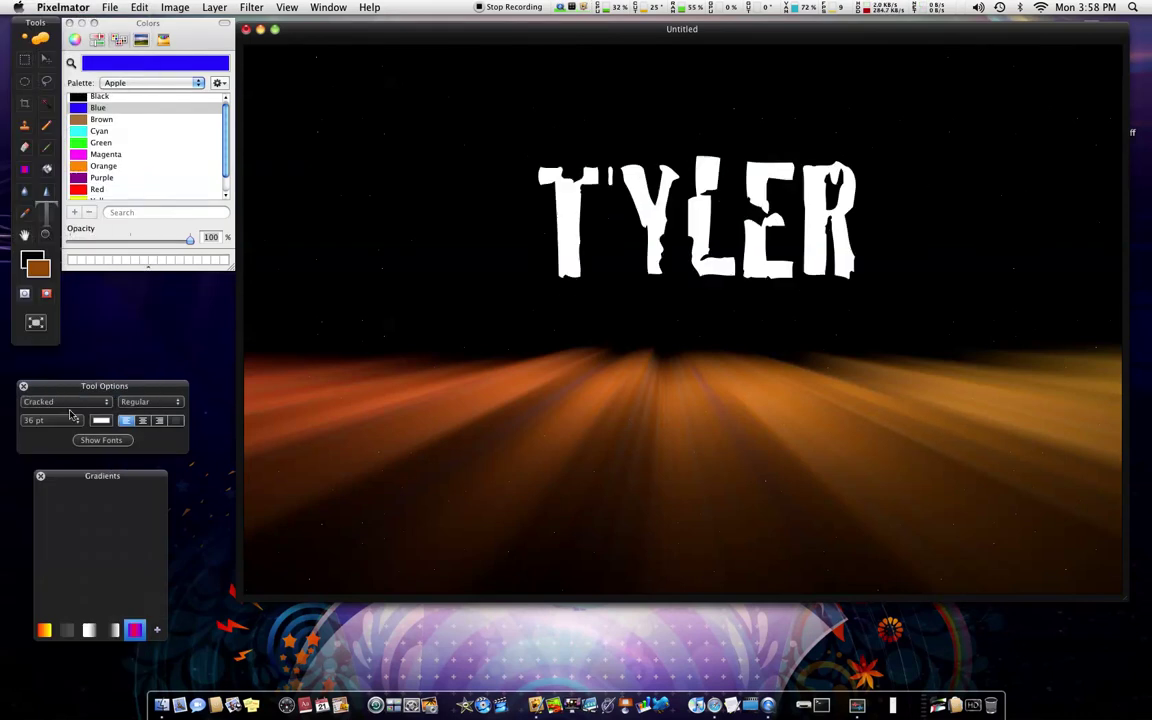
click(66, 401)
click(71, 381)
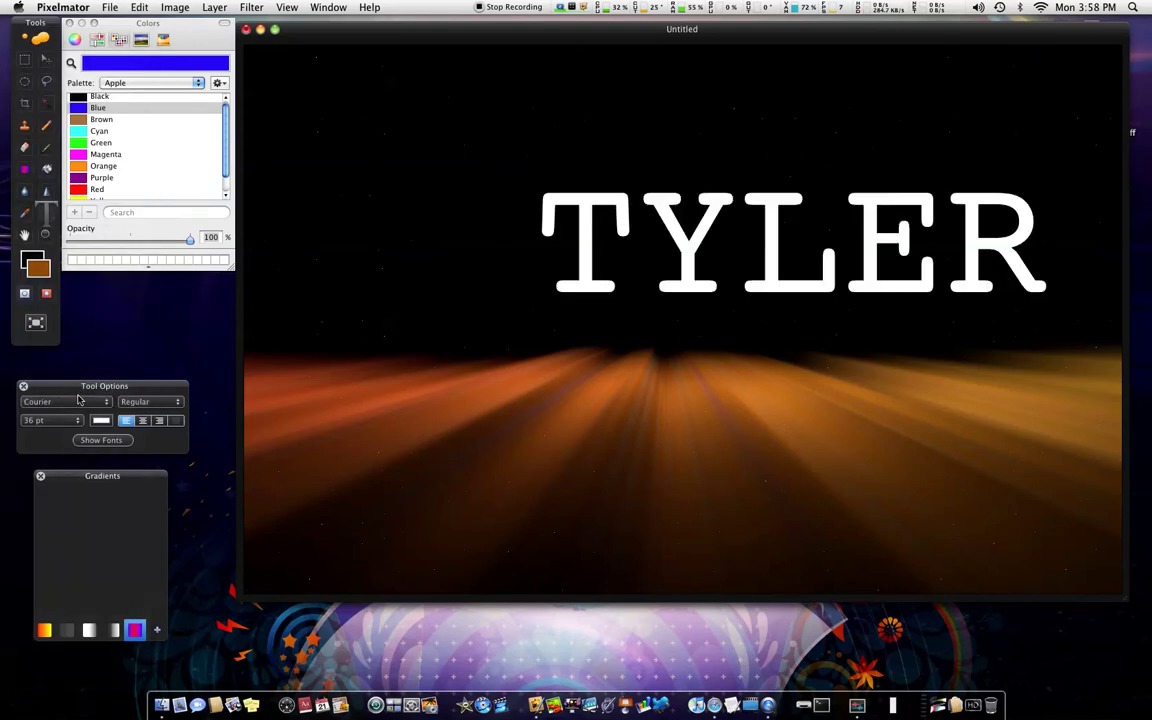
click(79, 400)
click(76, 405)
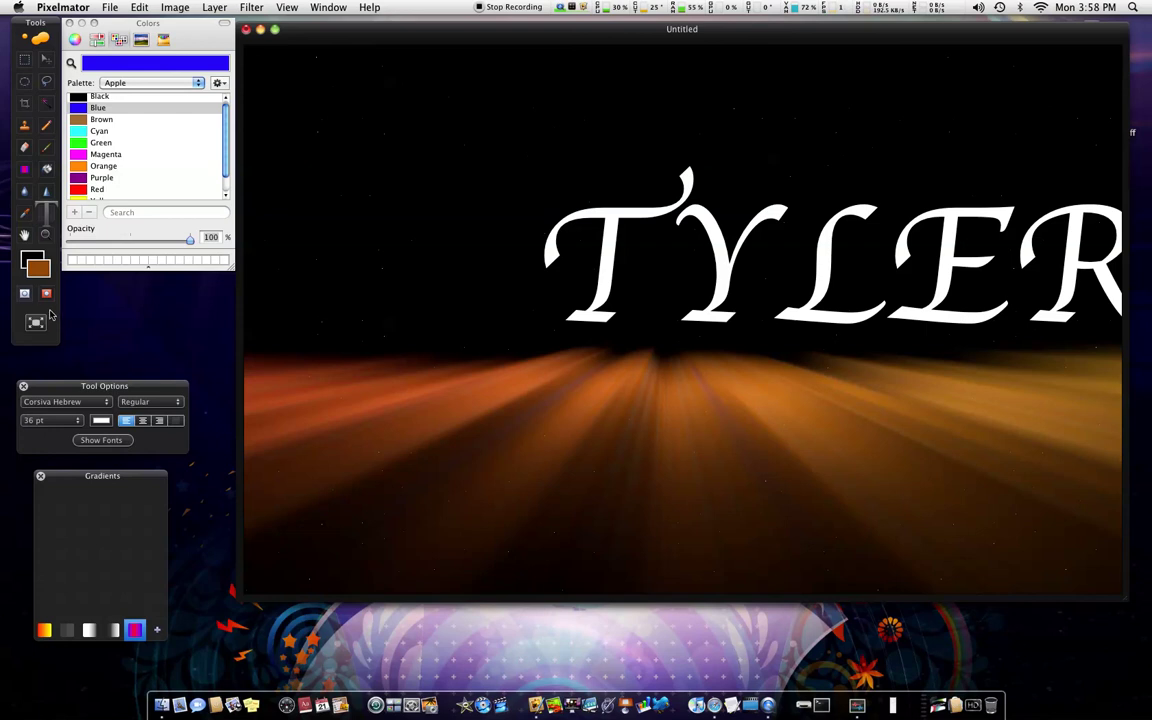
Step: Set TYLER to Apple Chancery at 25 pt through the Fonts panel
click(54, 431)
click(50, 413)
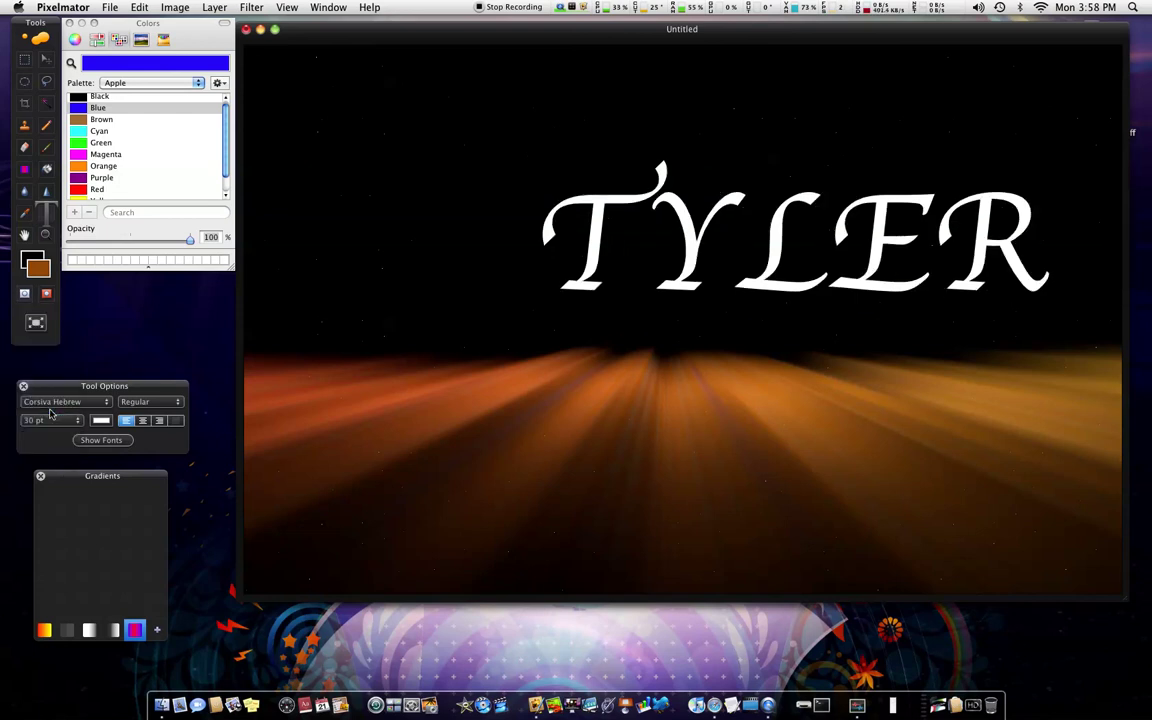
click(118, 445)
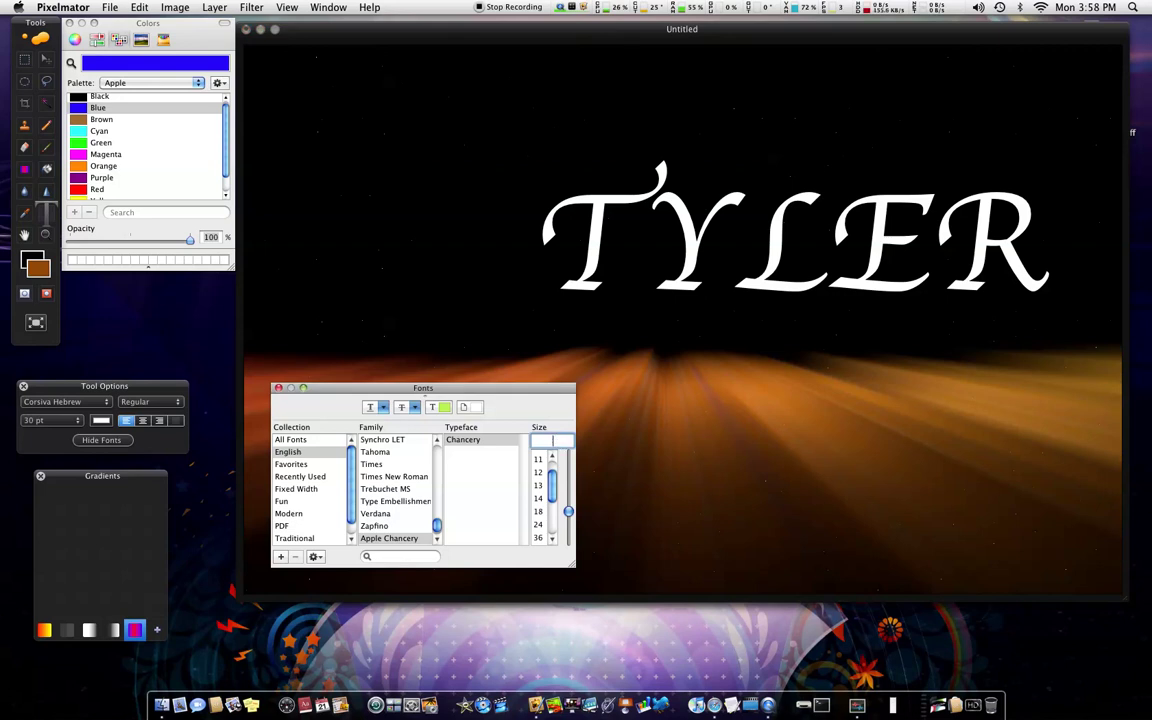
text(25)
key(Return)
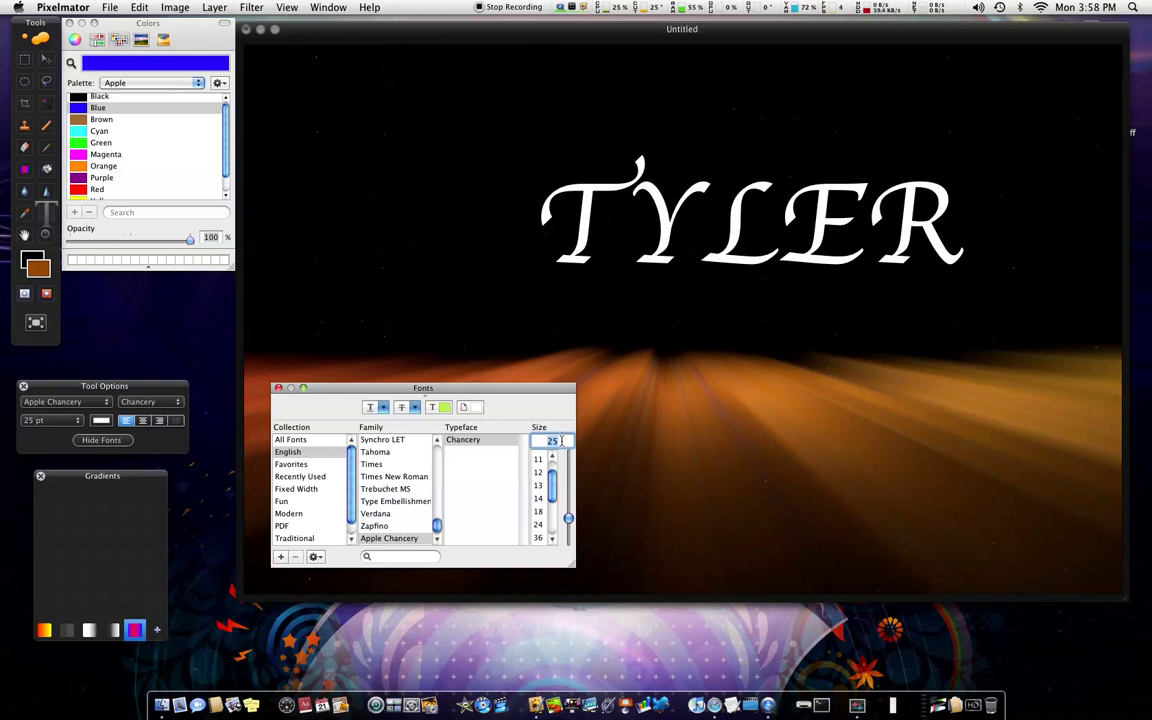
key(super+t)
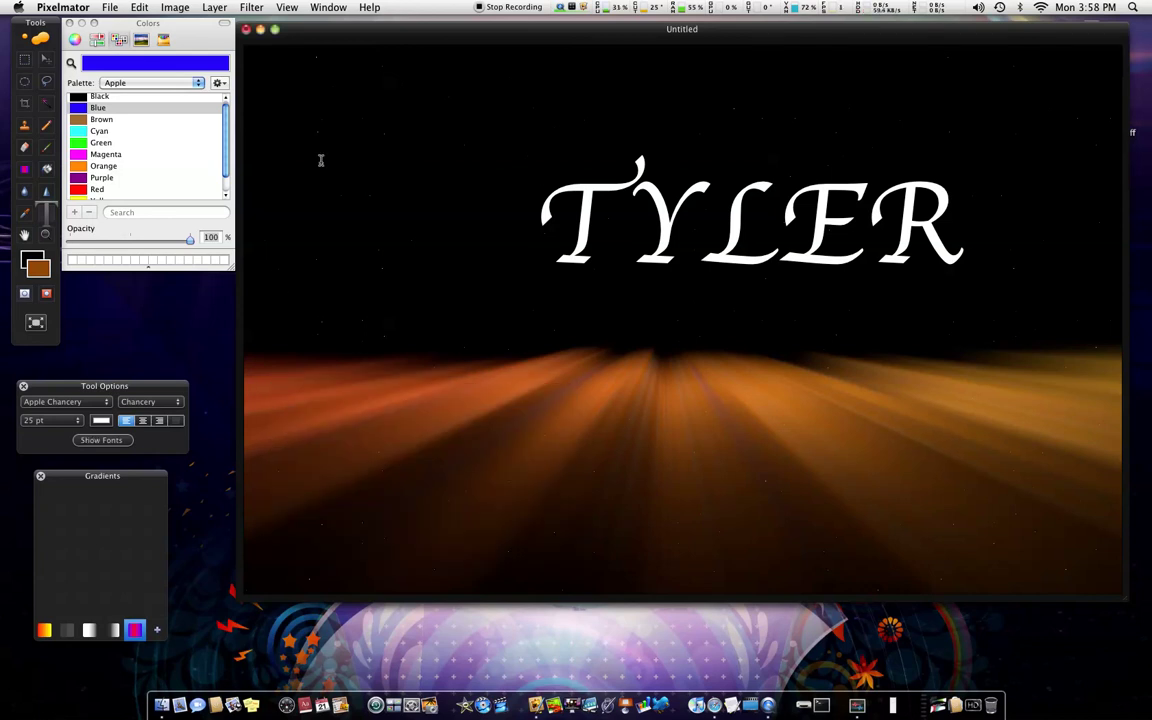
Step: Move TYLER down toward the centre and show the Layers palette, shifted slightly left
drag(320, 32, 321, 31)
click(46, 62)
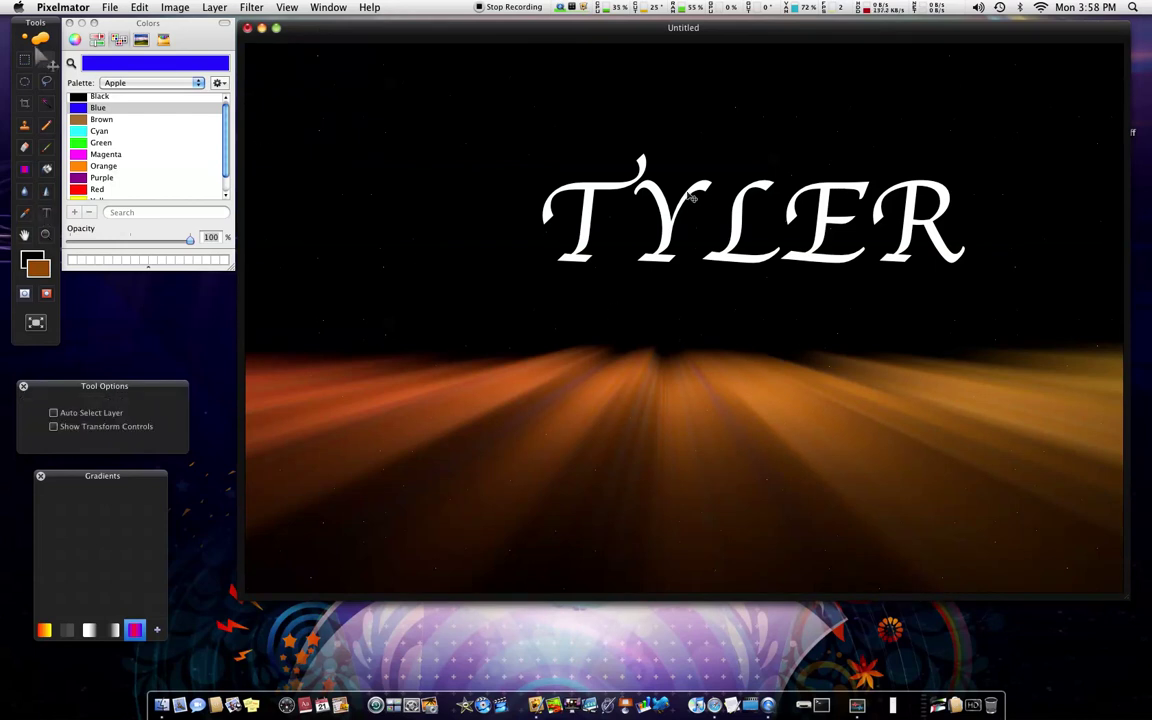
drag(620, 177, 627, 257)
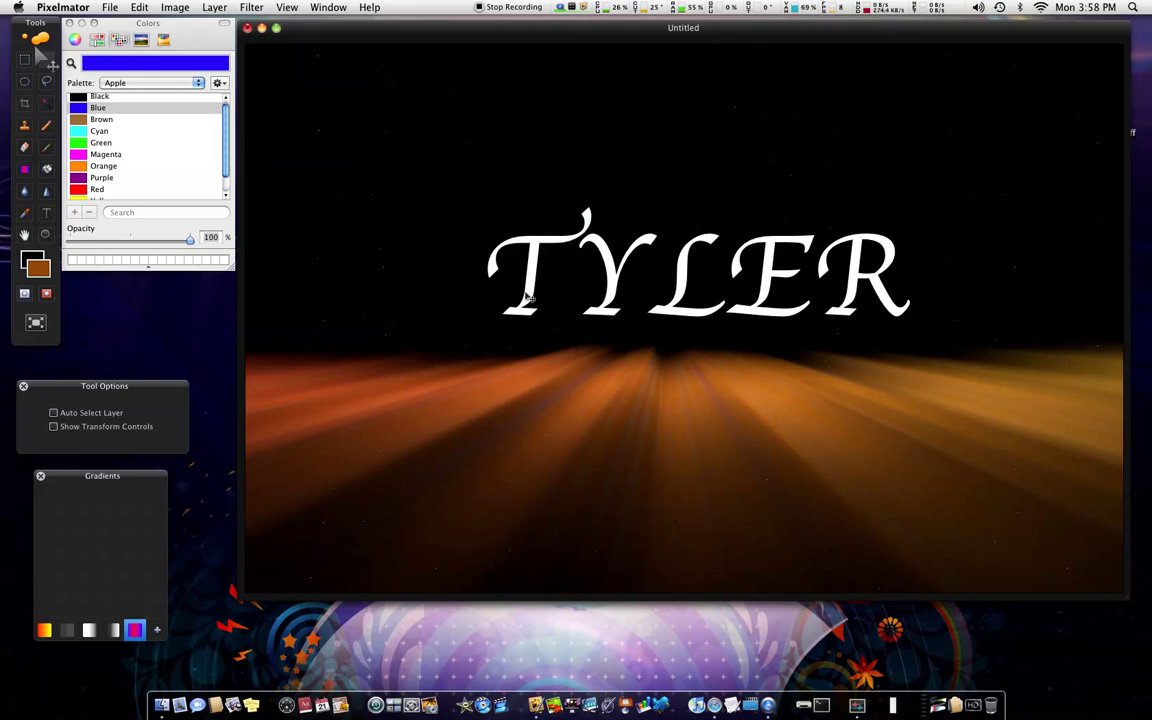
key(super+l)
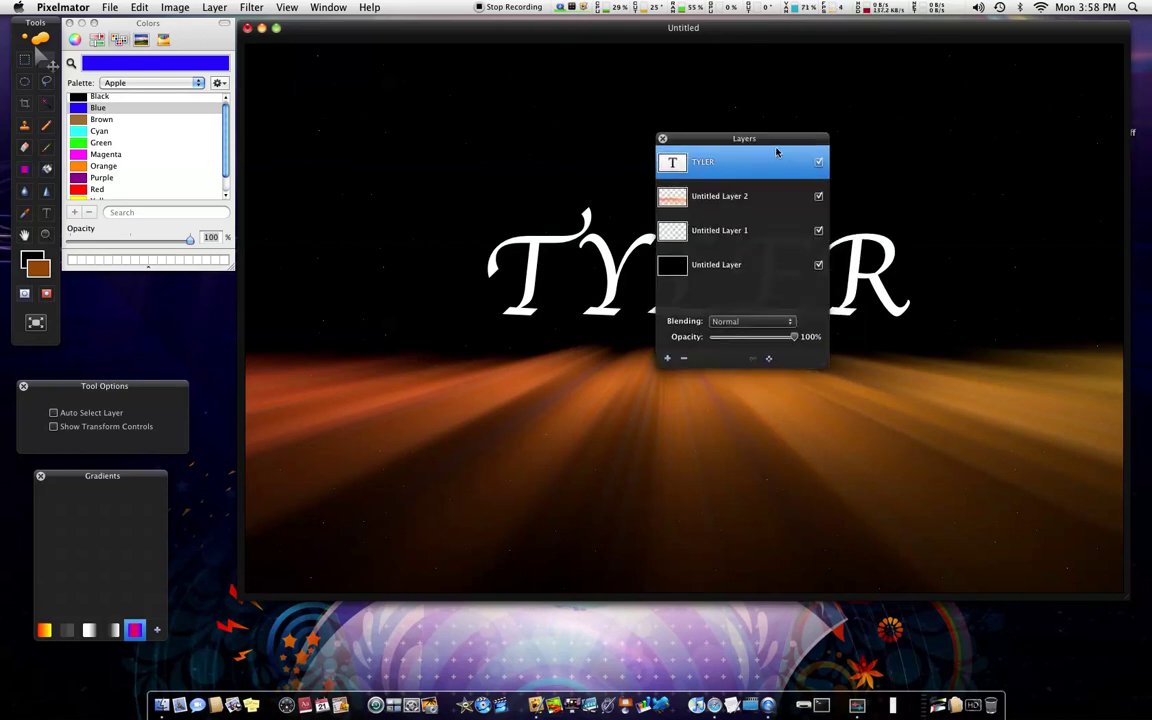
drag(760, 138, 733, 139)
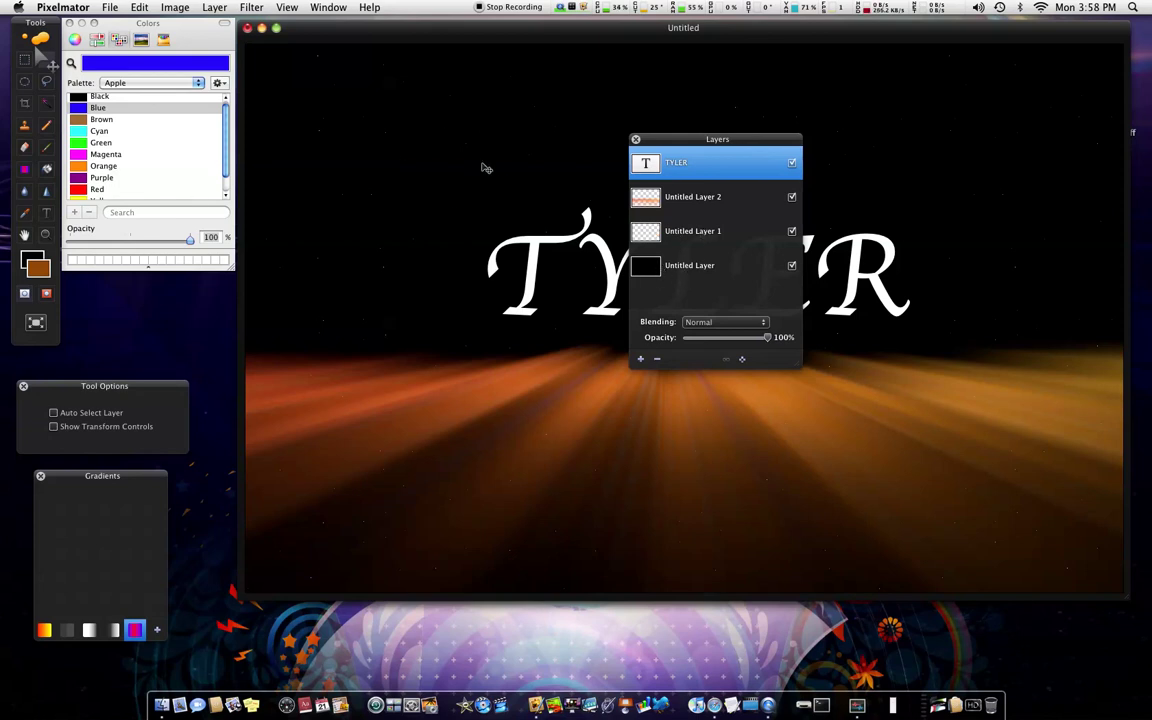
Step: Duplicate the TYLER layer, rasterize and mask the copy, and move it below the original
click(671, 197)
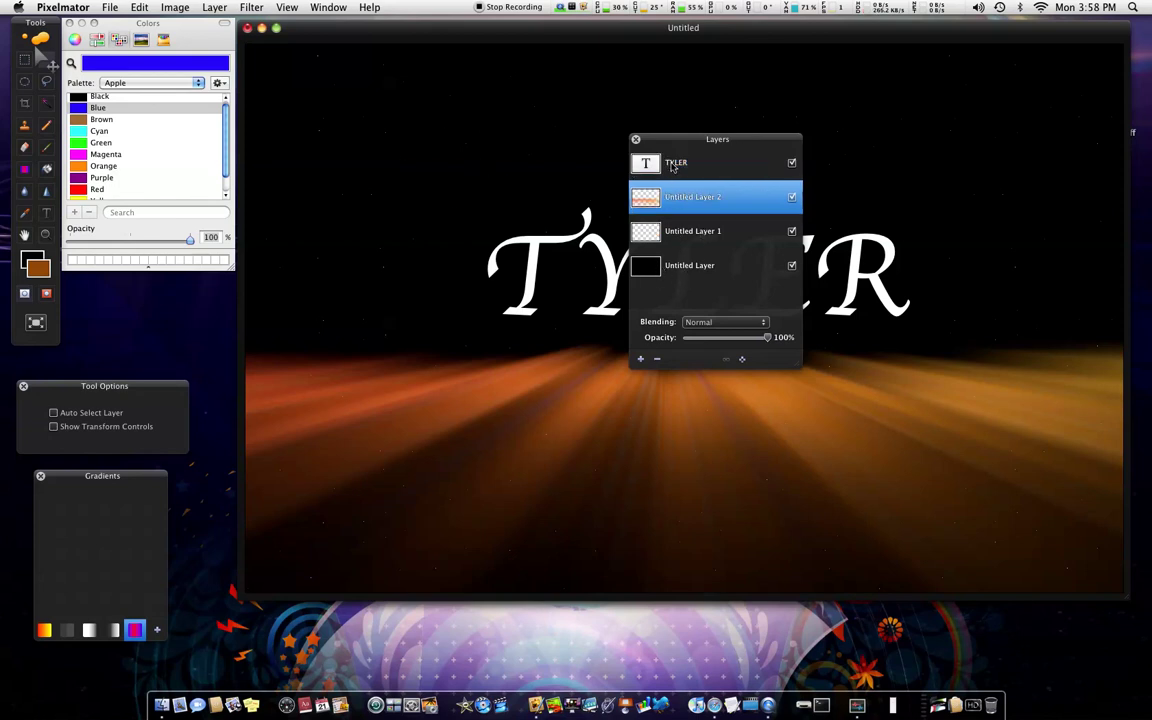
right_click(673, 165)
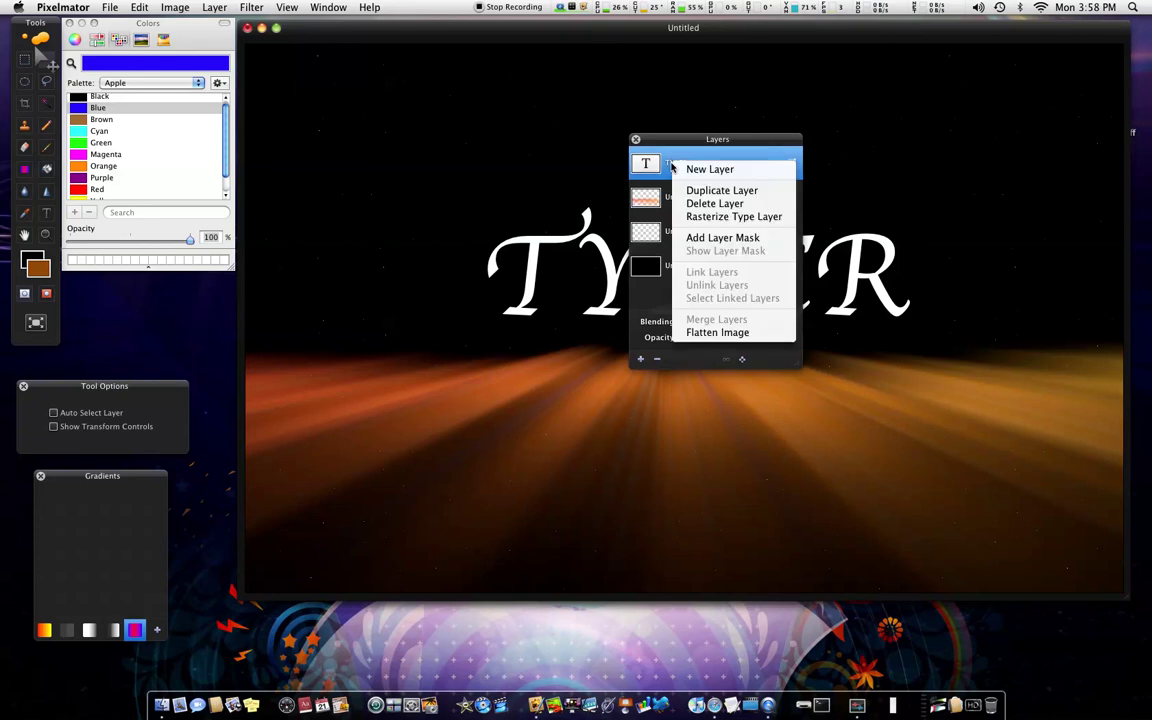
click(715, 191)
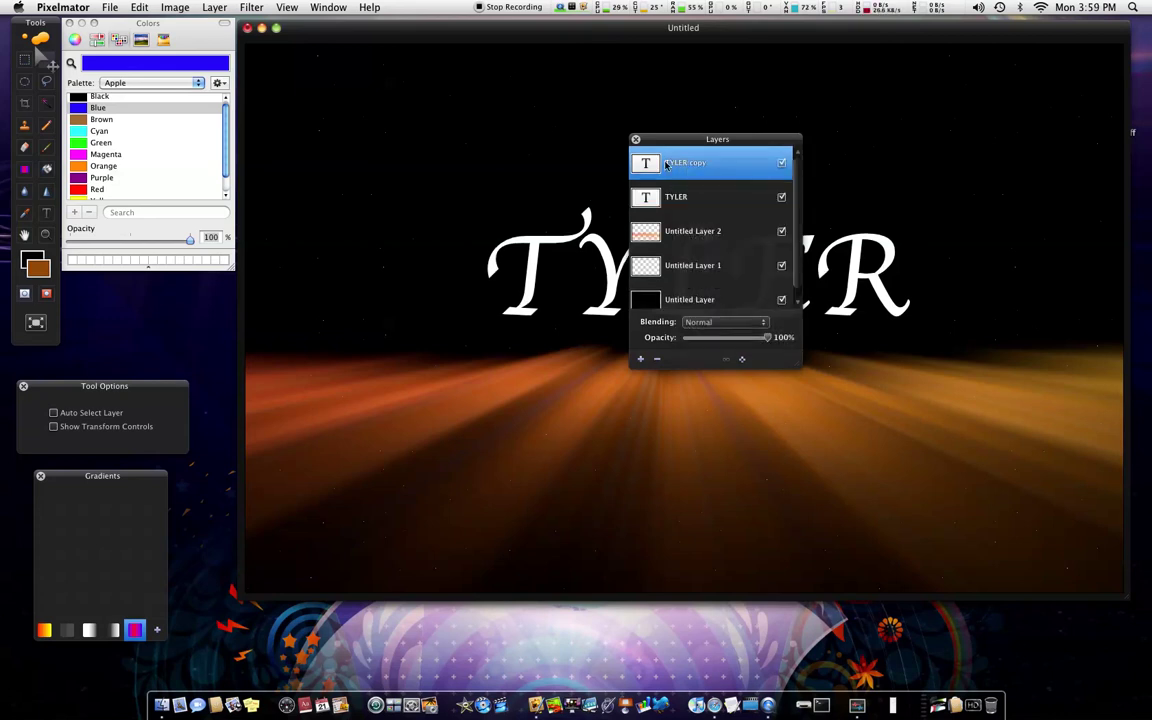
right_click(668, 163)
click(727, 216)
right_click(700, 165)
click(748, 241)
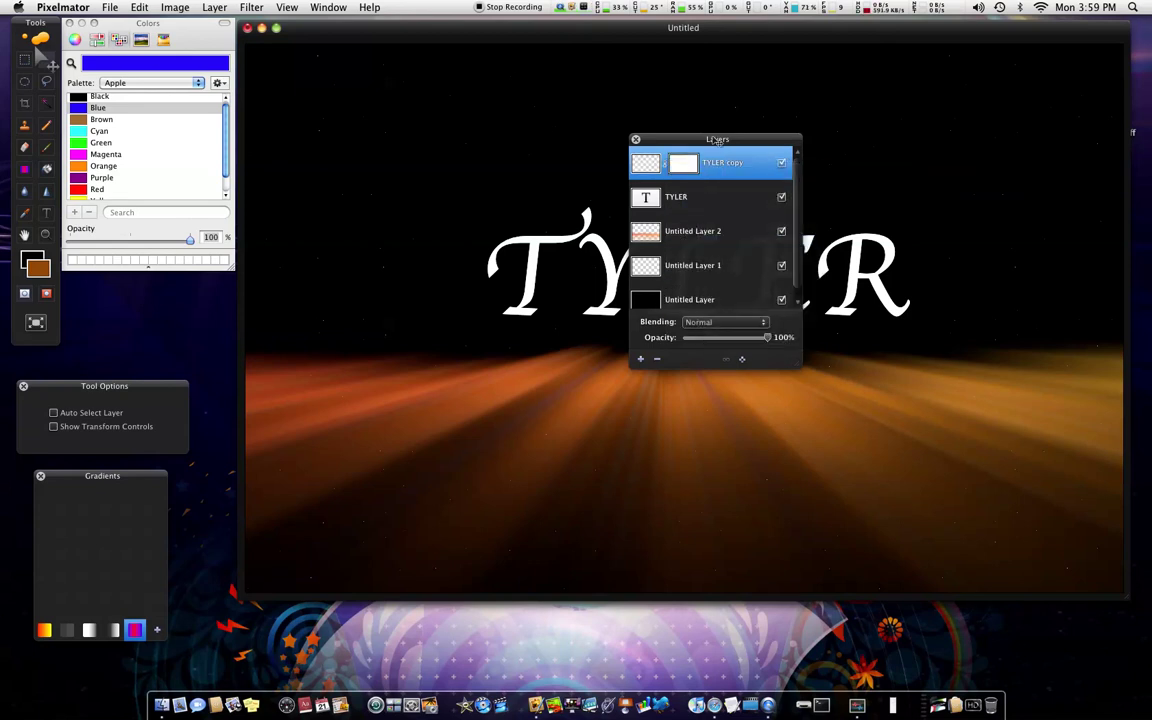
click(635, 139)
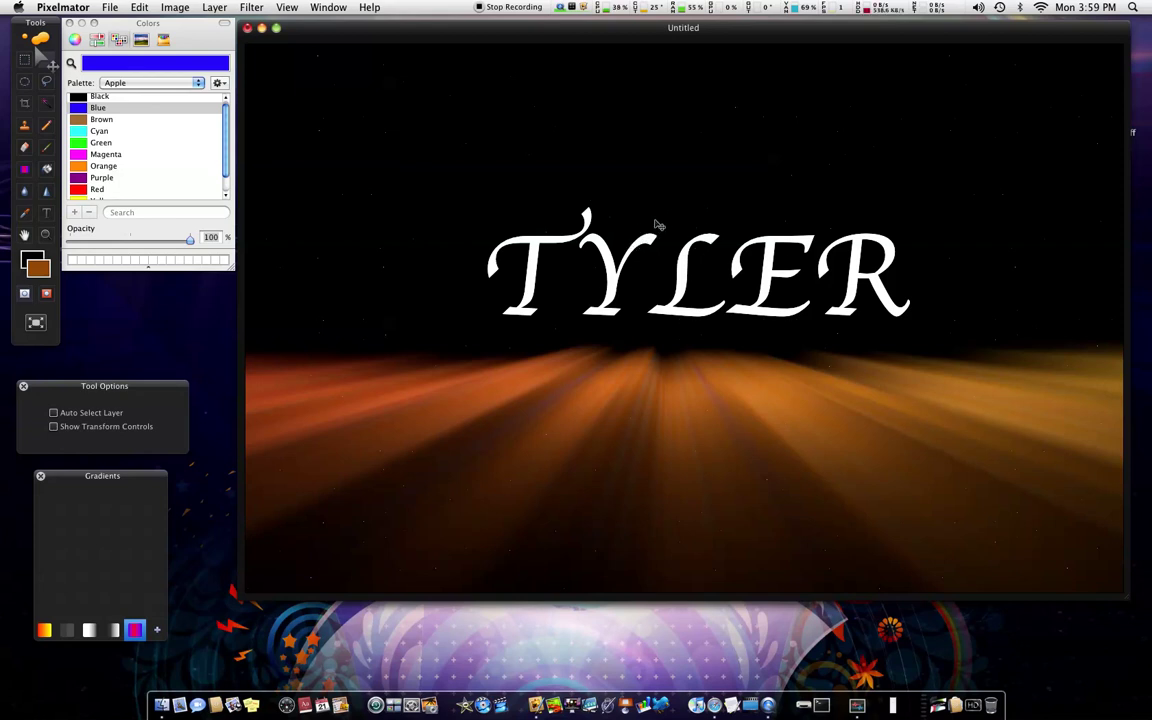
alt+drag(658, 224, 641, 319)
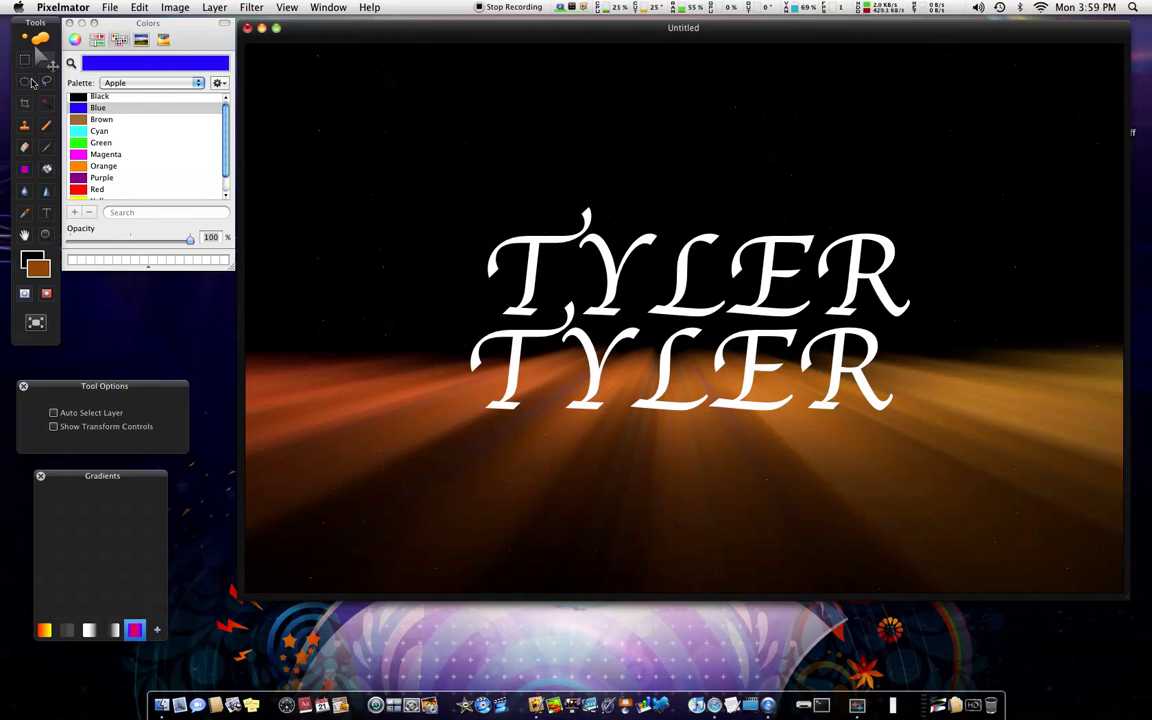
Step: Drag a black-to-white gradient downward over the lower TYLER's mask to fade it out
click(24, 167)
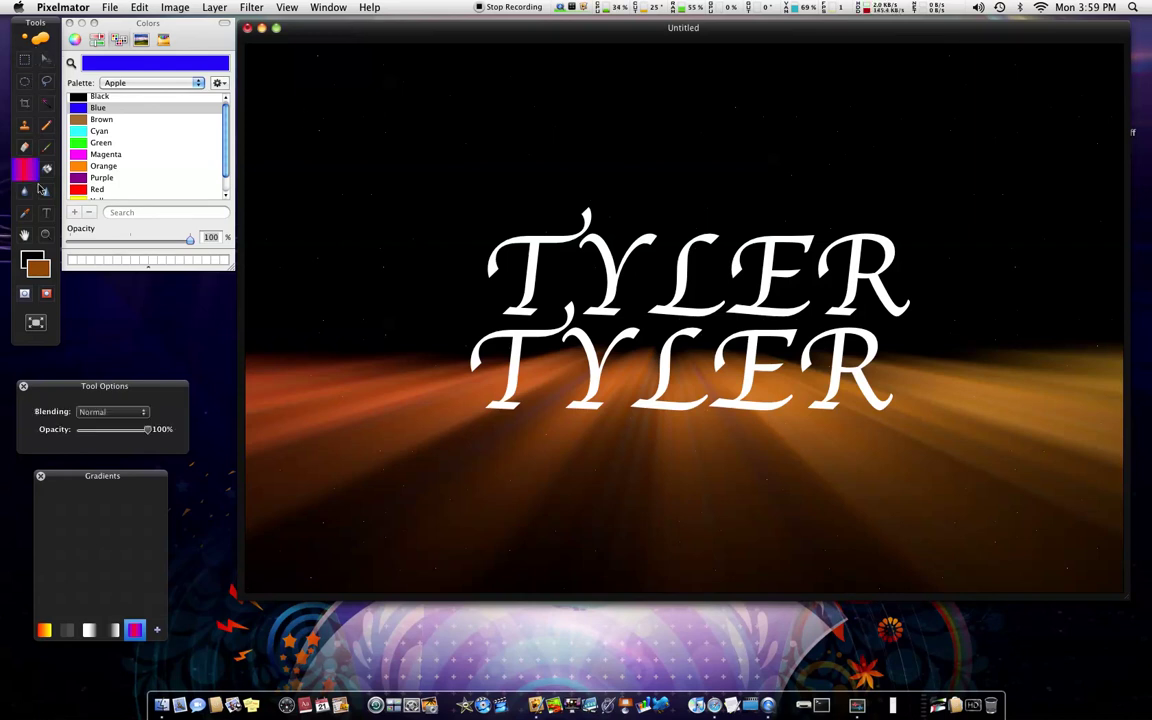
click(88, 628)
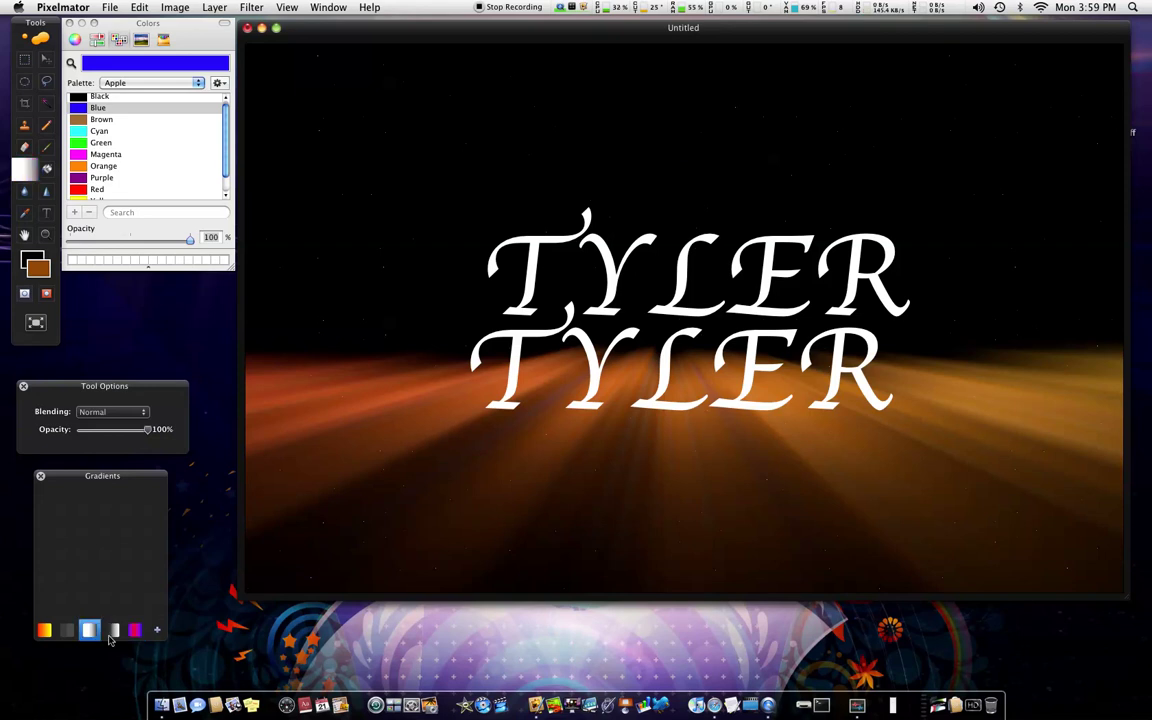
click(110, 634)
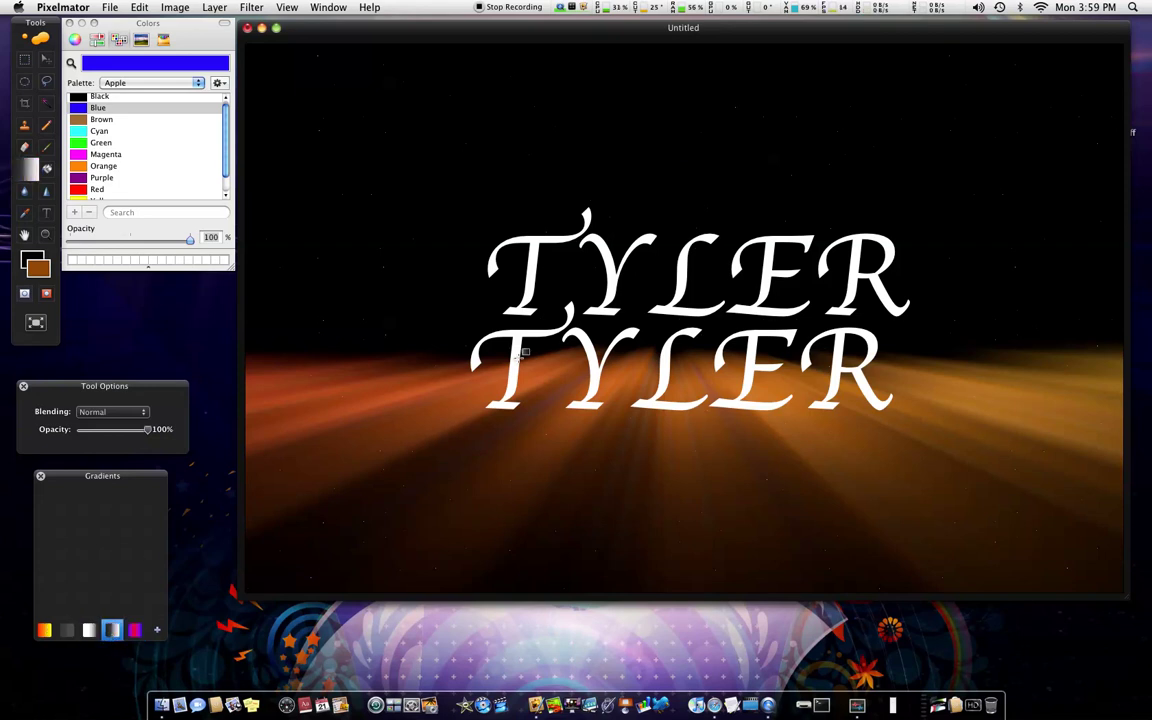
click(90, 632)
click(110, 631)
drag(676, 222, 637, 706)
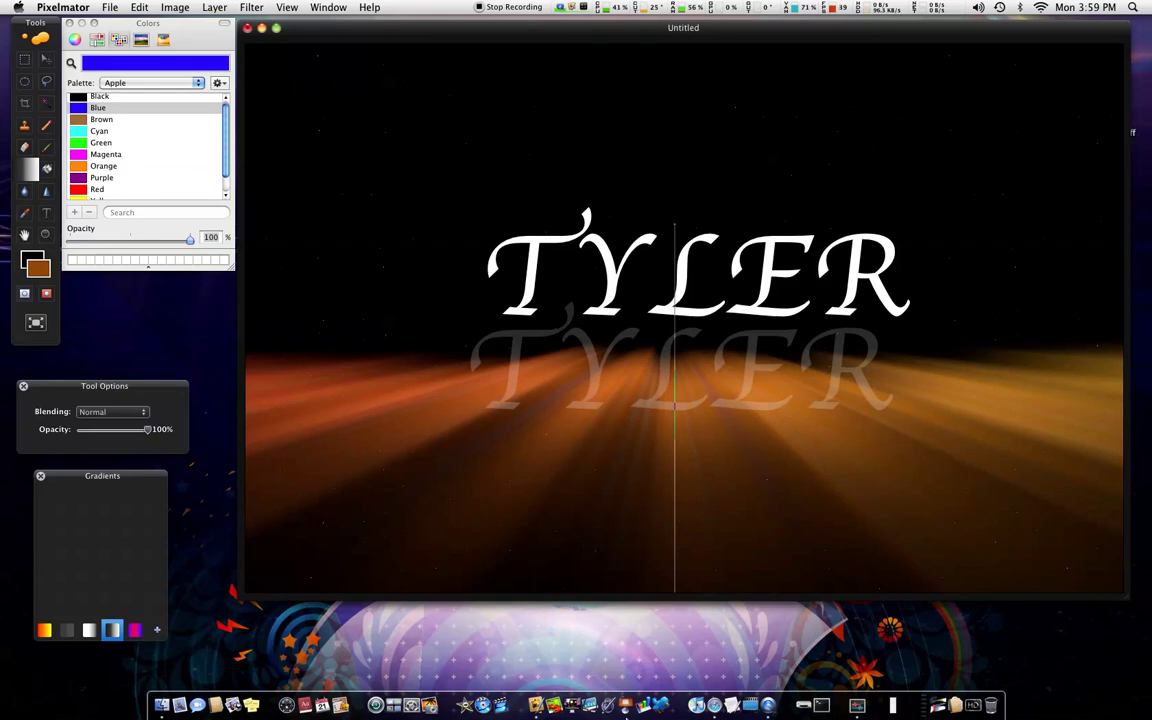
drag(637, 706, 627, 712)
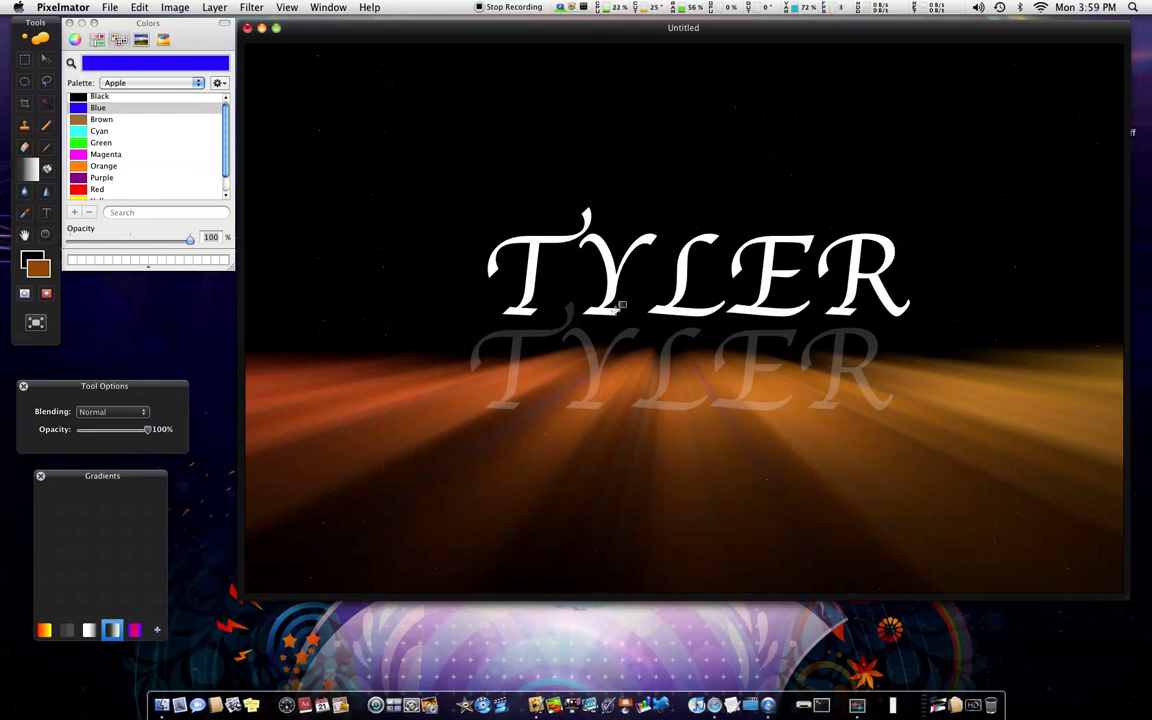
drag(591, 33, 433, 47)
Step: Open Untitled Layer 3.tiff in Preview to compare, then return to the Pixelmator document via Exposé
double_click(1095, 107)
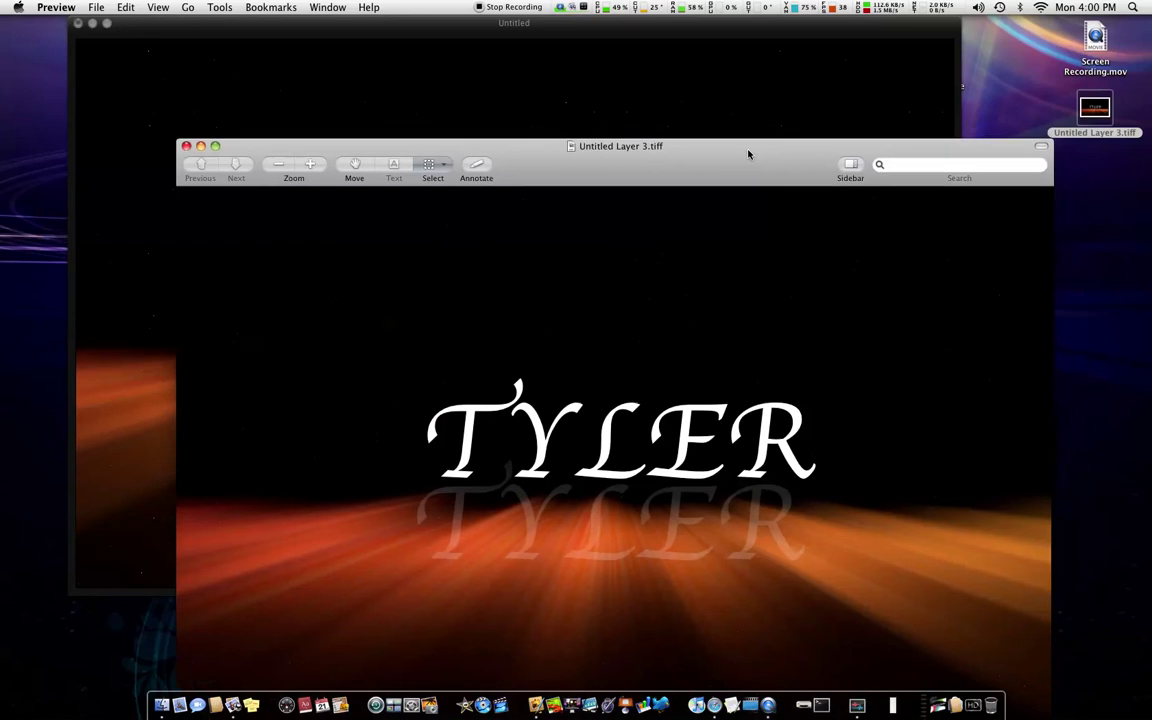
drag(748, 153, 637, 19)
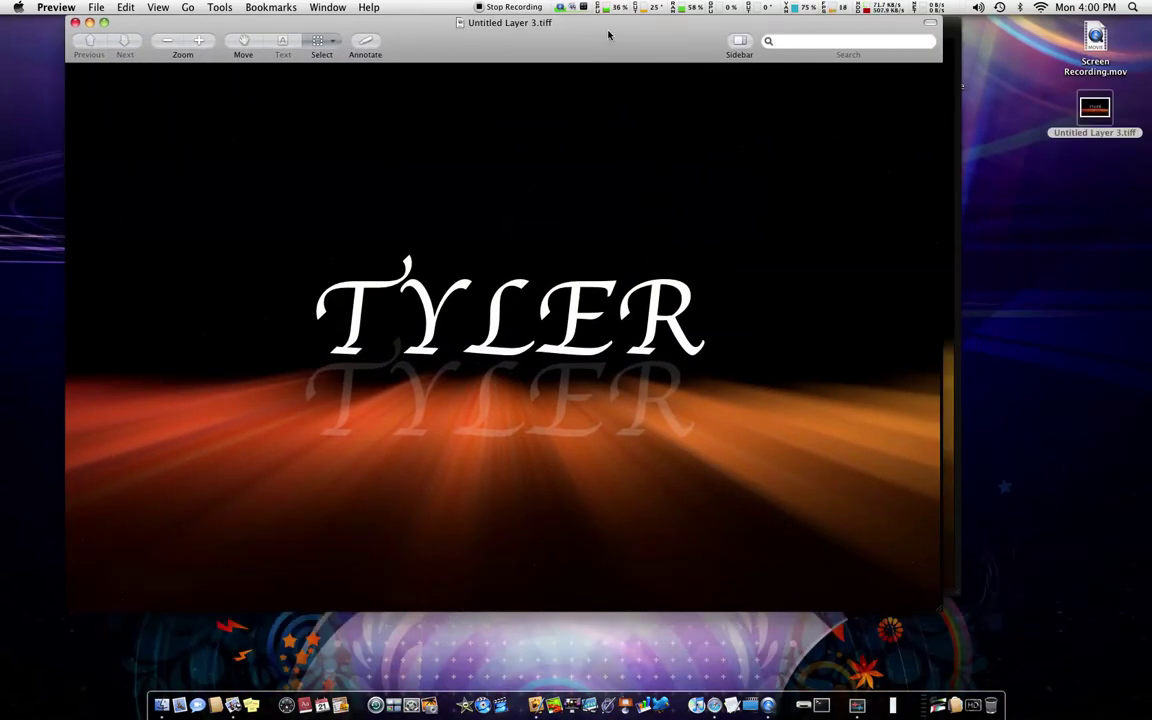
key(F9)
click(650, 192)
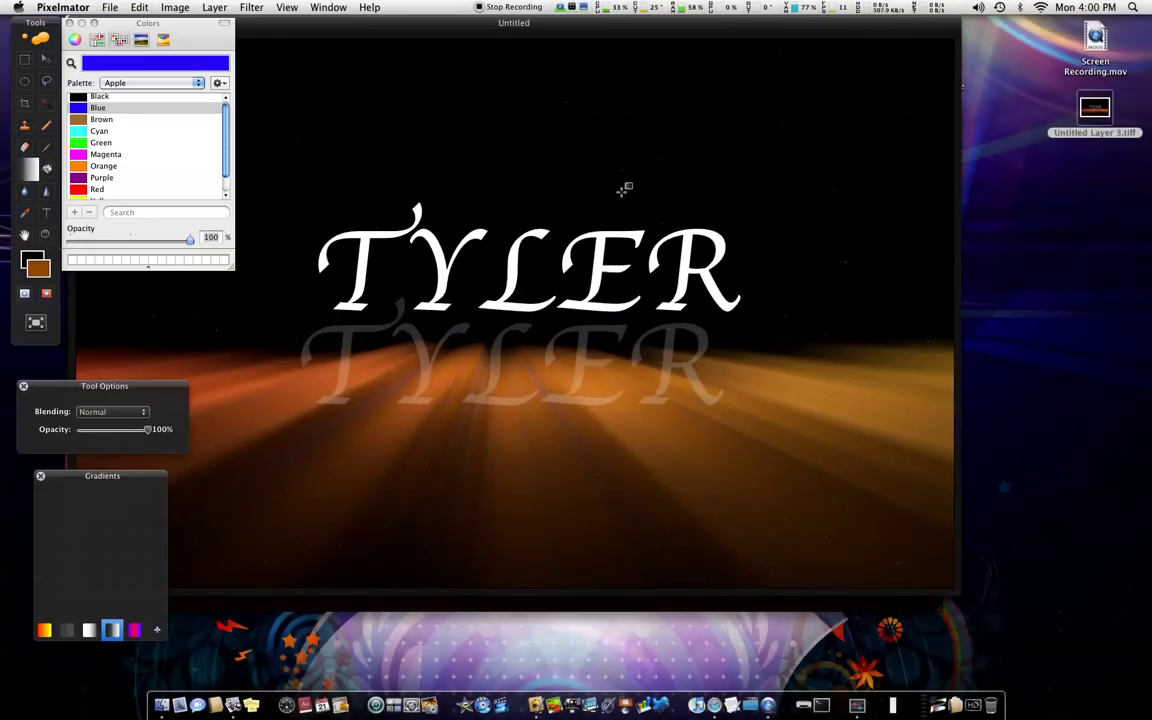
key(F9)
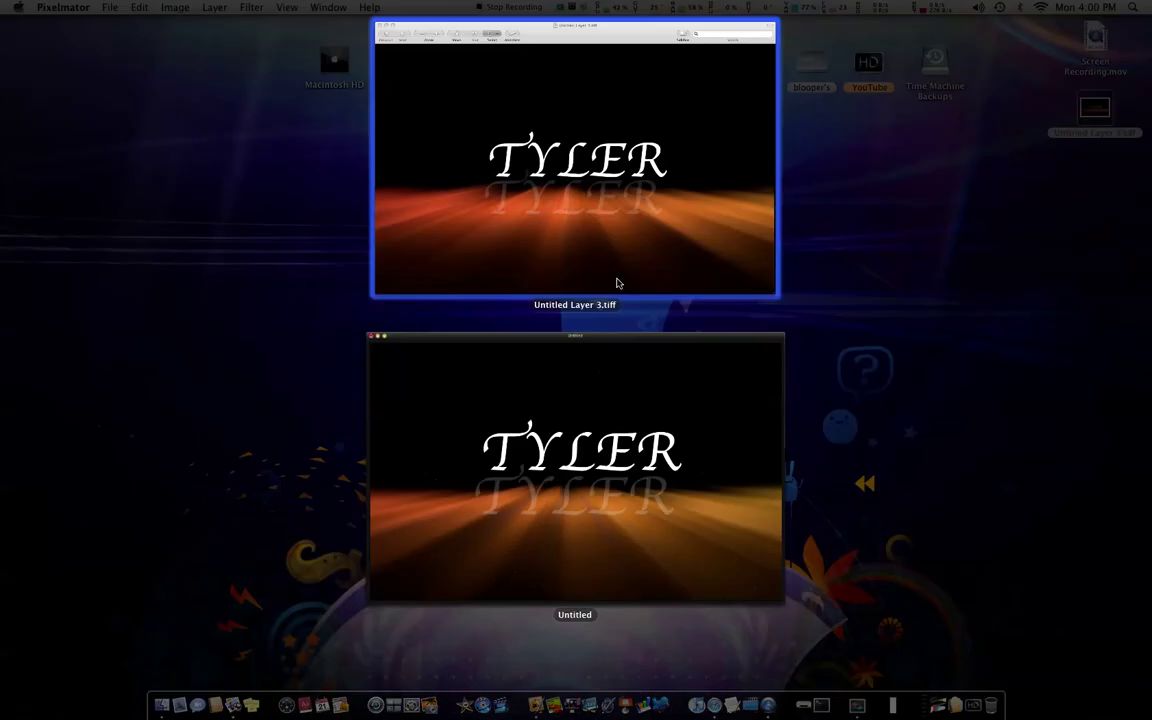
click(536, 195)
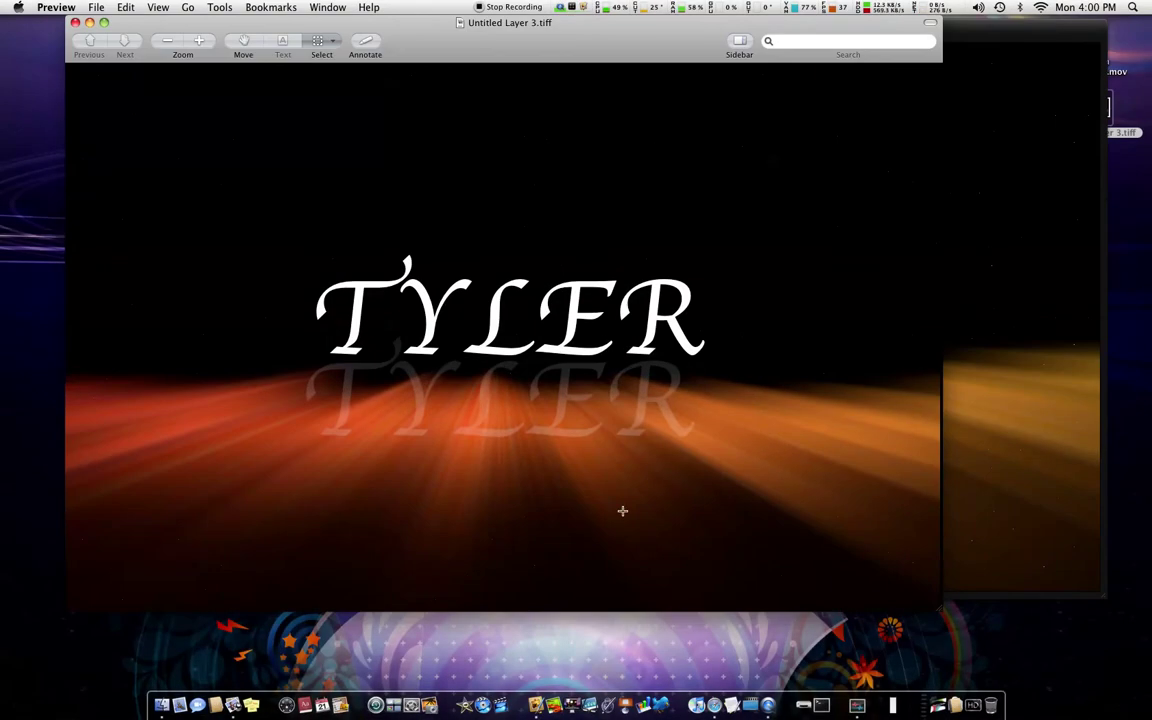
key(F9)
click(660, 475)
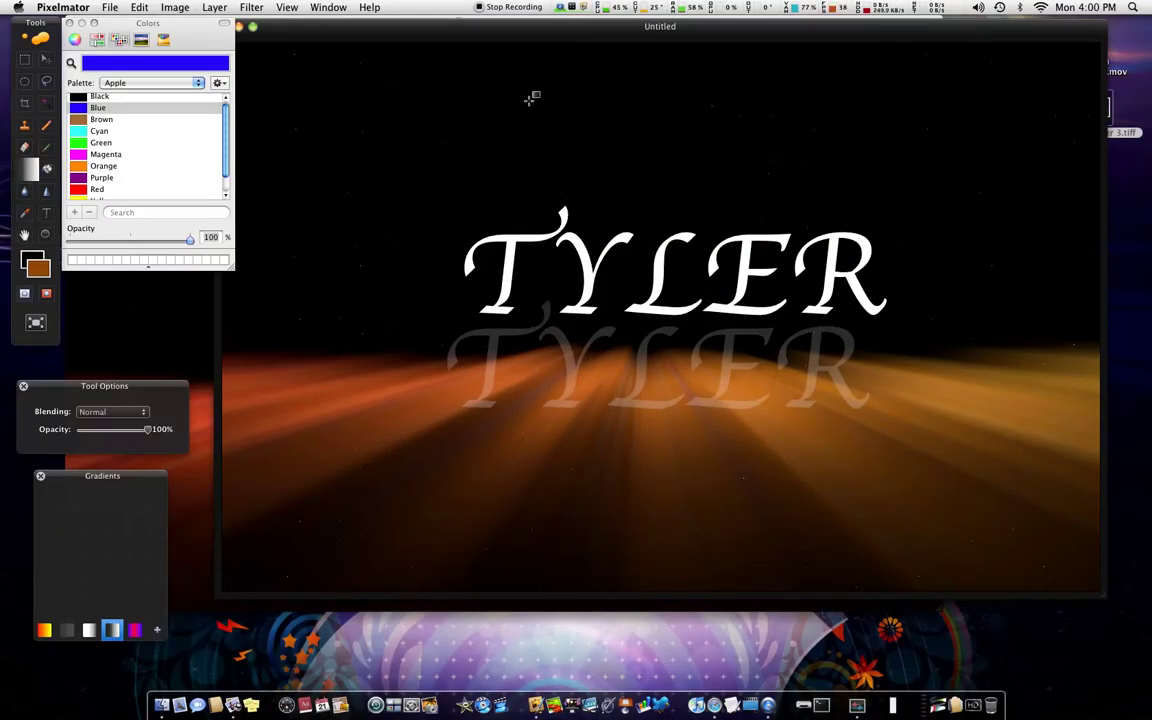
drag(492, 38, 508, 38)
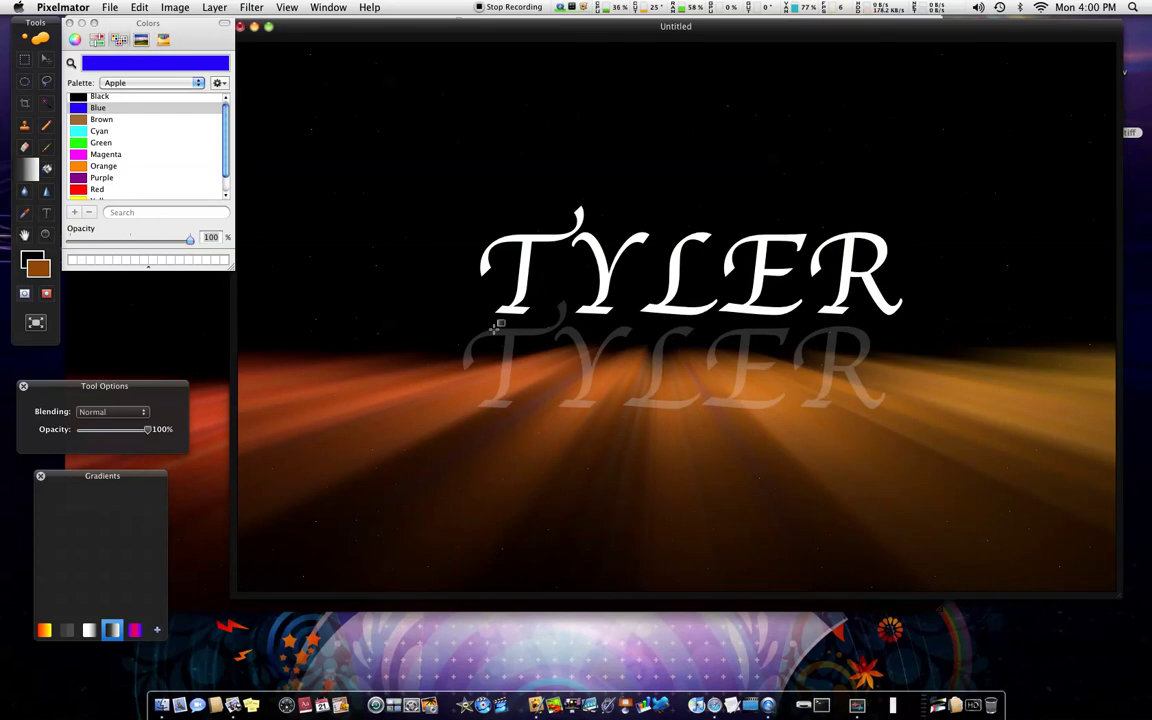
Step: Flatten the TYLER copy and all other layers into a single Untitled Layer 3
click(52, 215)
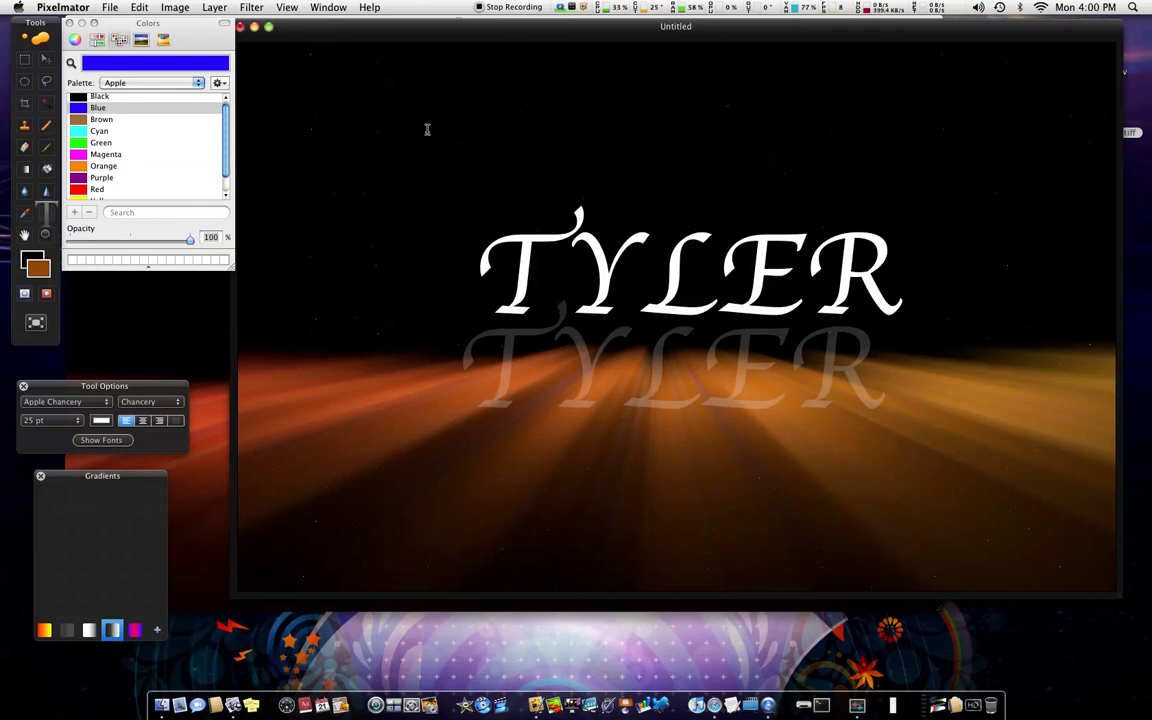
drag(381, 30, 387, 29)
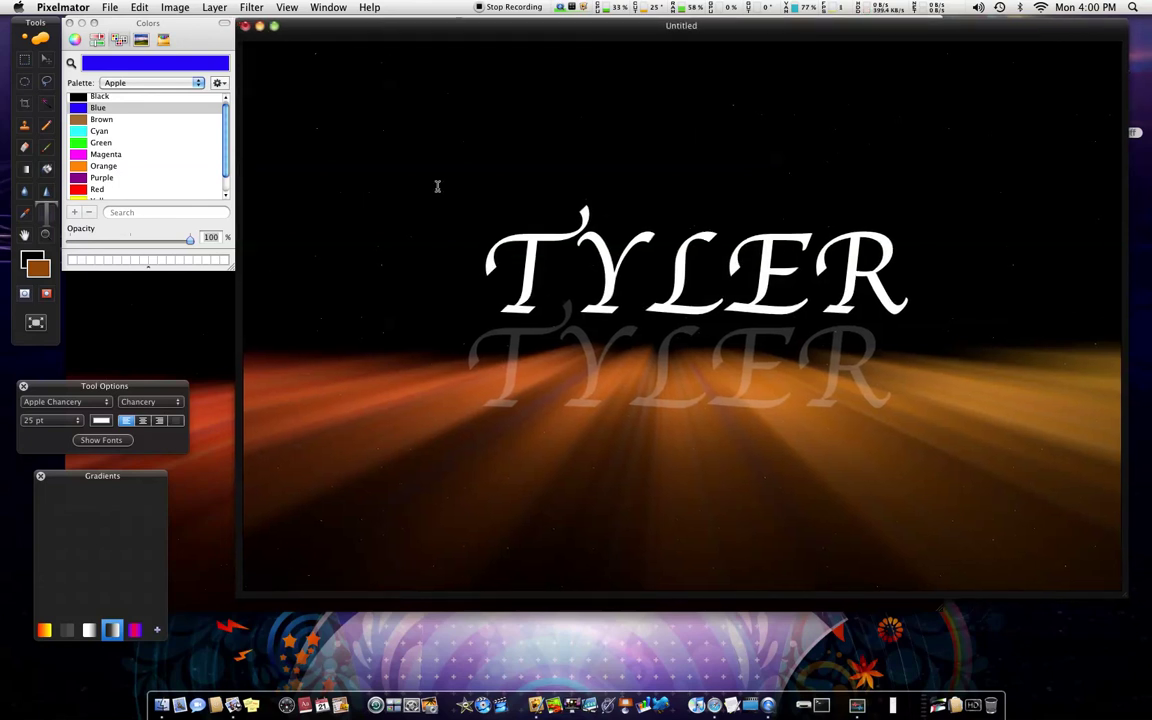
drag(487, 30, 490, 30)
key(super+l)
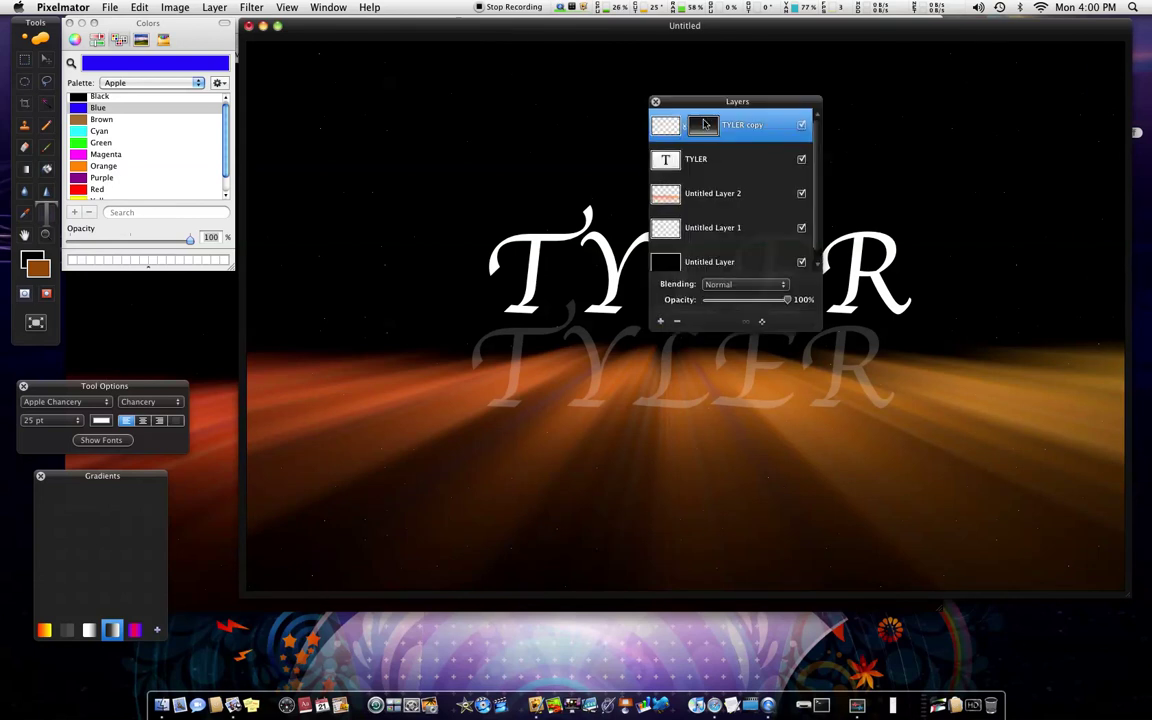
right_click(695, 123)
click(705, 288)
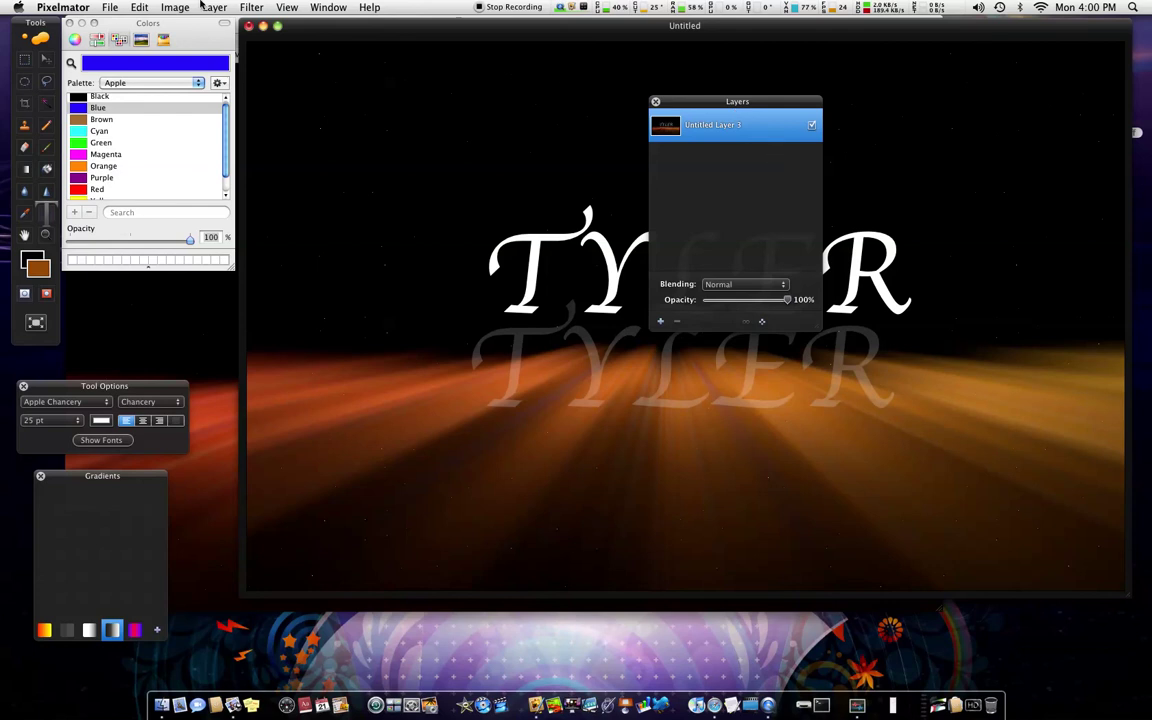
Step: Cancel the export after checking formats, hide Layers, and minimize the document to show Preview
click(110, 7)
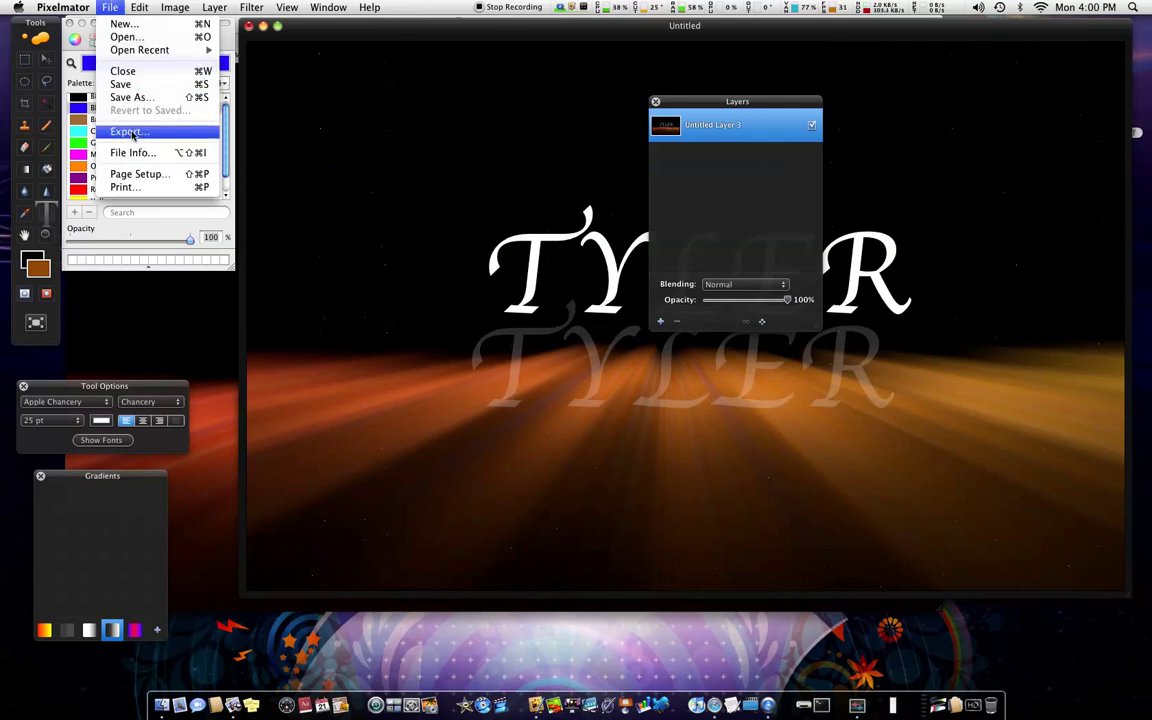
click(133, 135)
drag(699, 108, 289, 118)
click(730, 271)
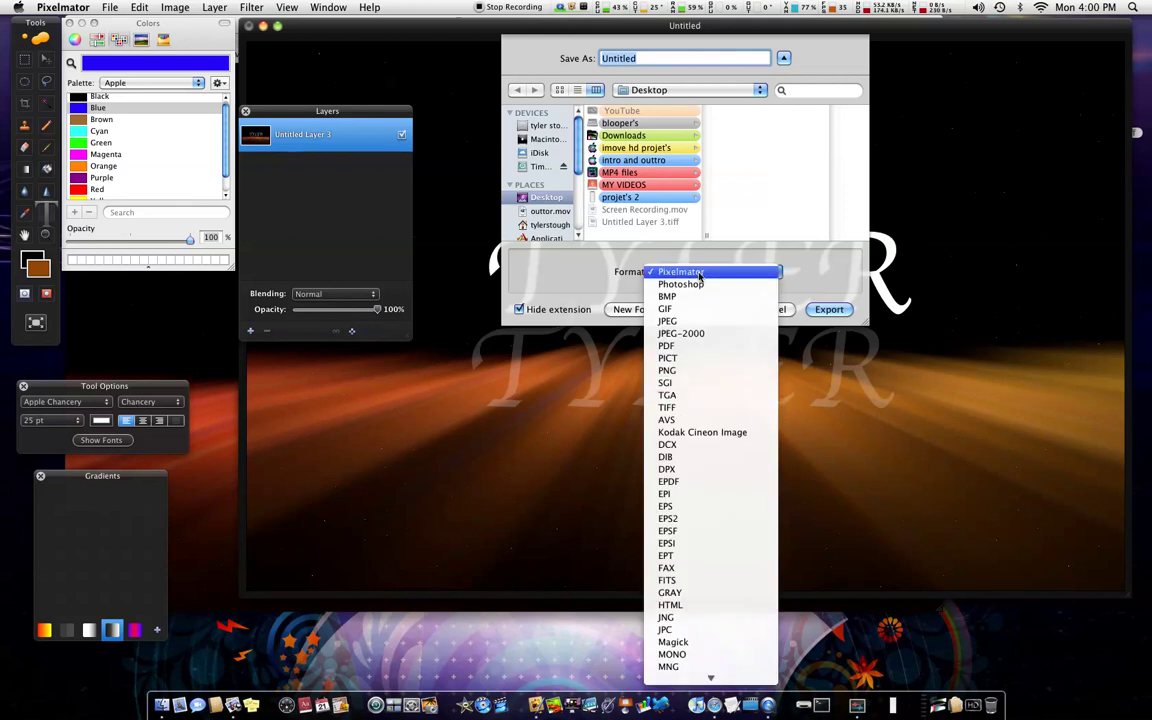
scroll(688, 440, down, 5)
scroll(687, 457, up, 1)
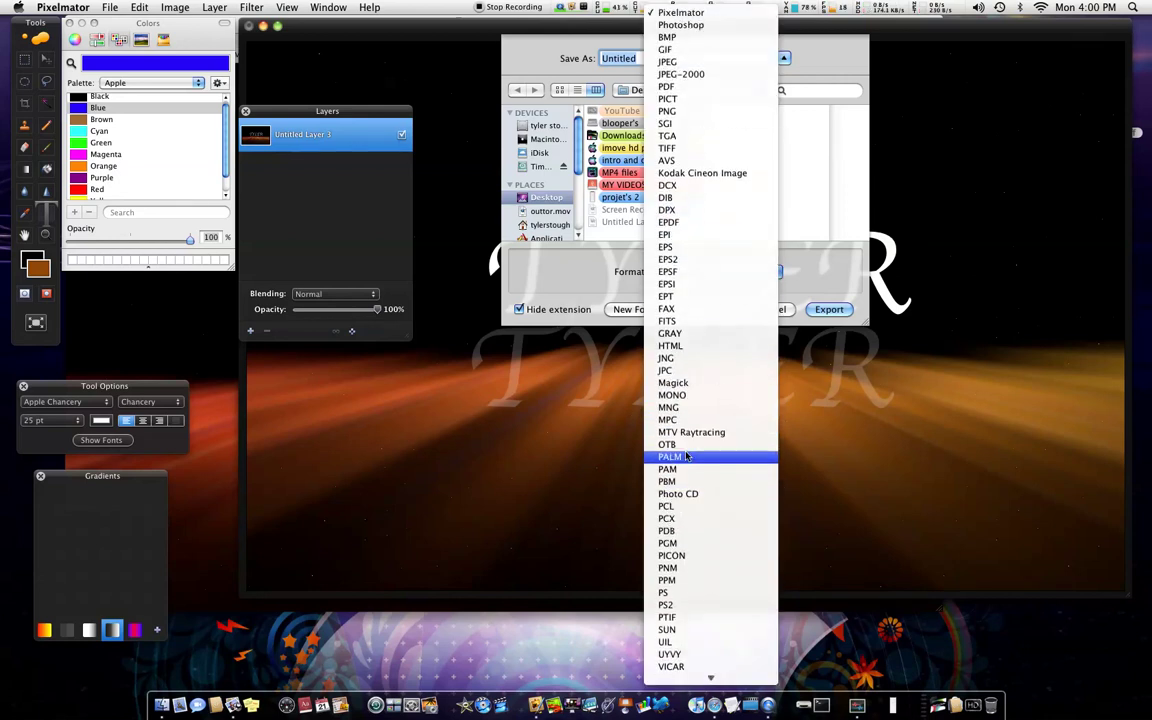
click(805, 255)
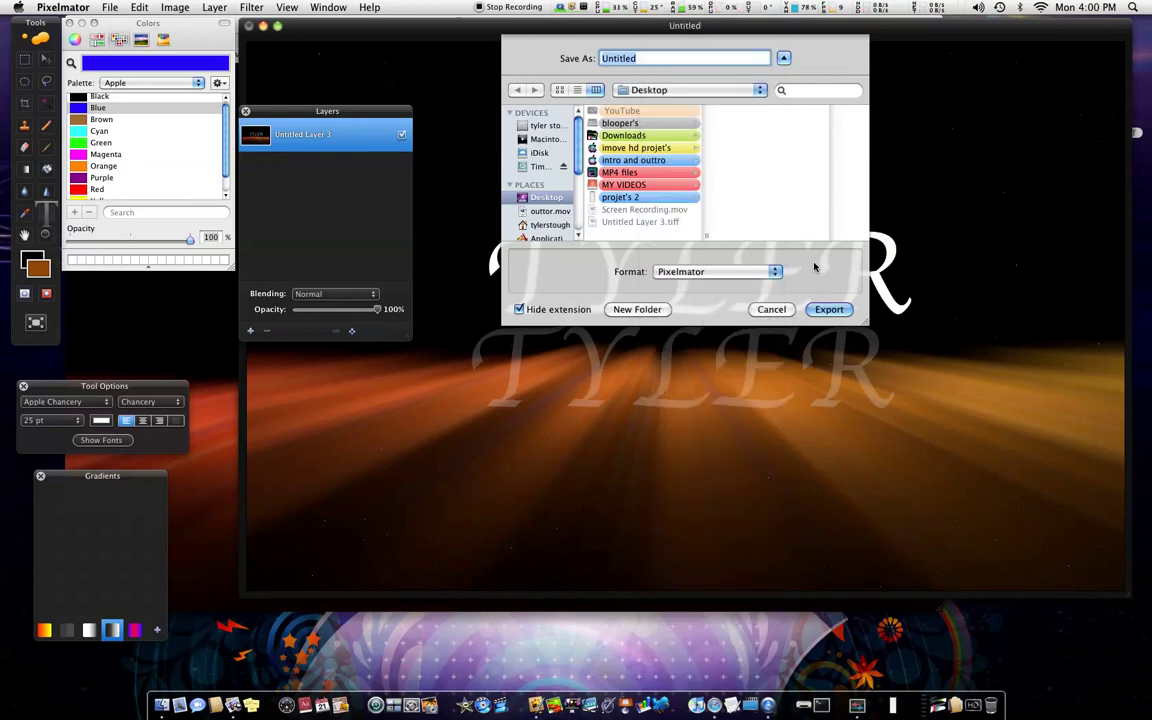
click(772, 309)
key(super+alt+l)
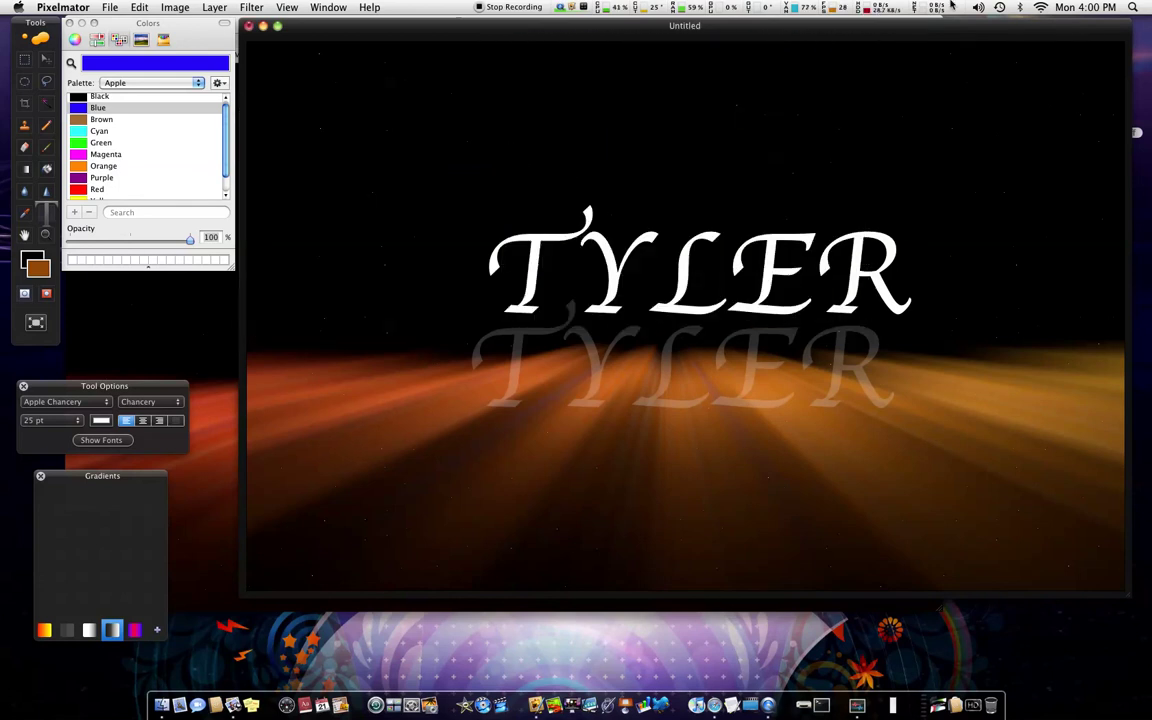
click(263, 26)
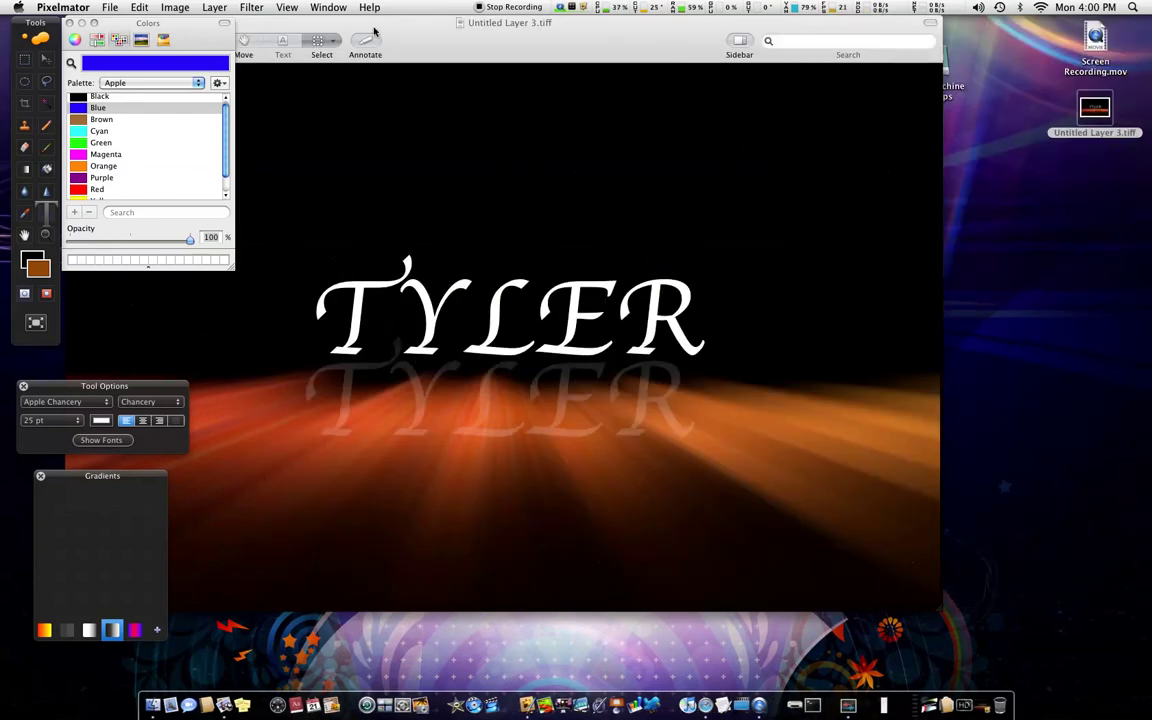